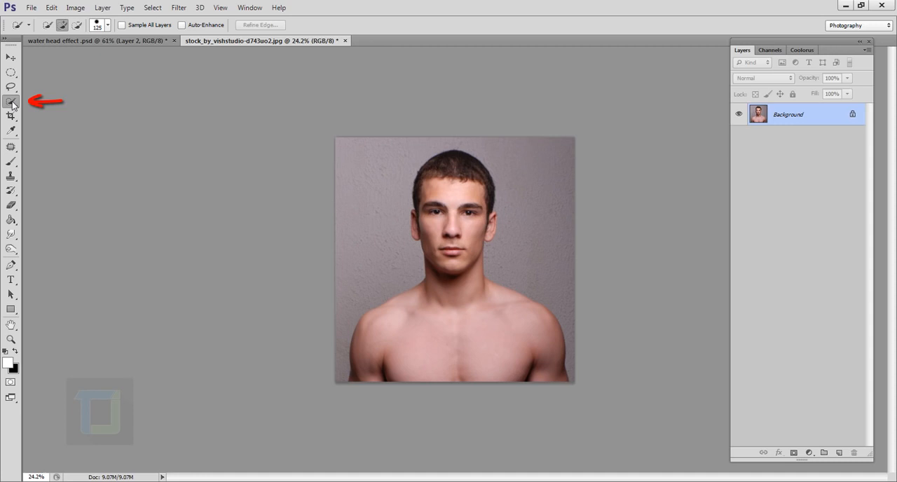
- Select the man's head, neck and torso with the Quick Selection tool, keeping the wall background out of the selection
mouse_move(456, 200)
mouse_down()
mouse_move(456, 305)
mouse_move(438, 323)
mouse_move(448, 344)
mouse_move(476, 353)
mouse_up()
scroll(490, 231, up, 5)
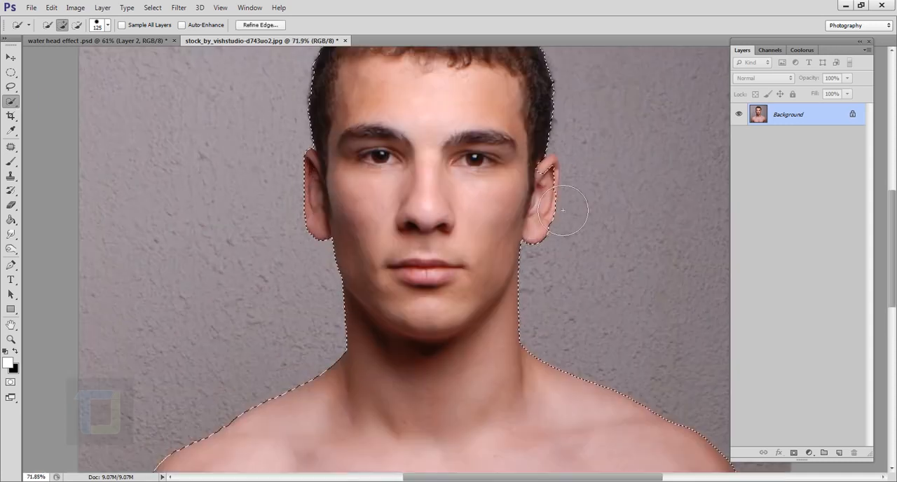
scroll(564, 217, up, 2)
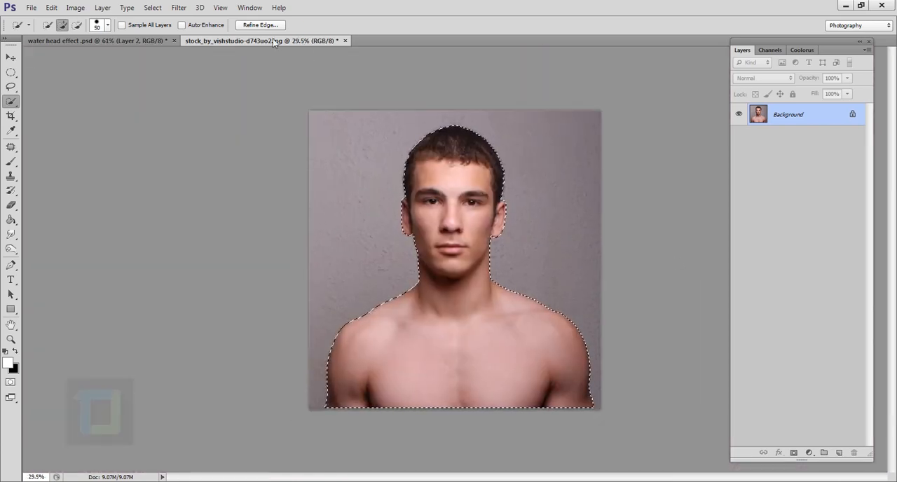
- Refine the selection's edge with Smooth 18, Feather 5.8 px and Contrast 34%, output to a selection
click(261, 25)
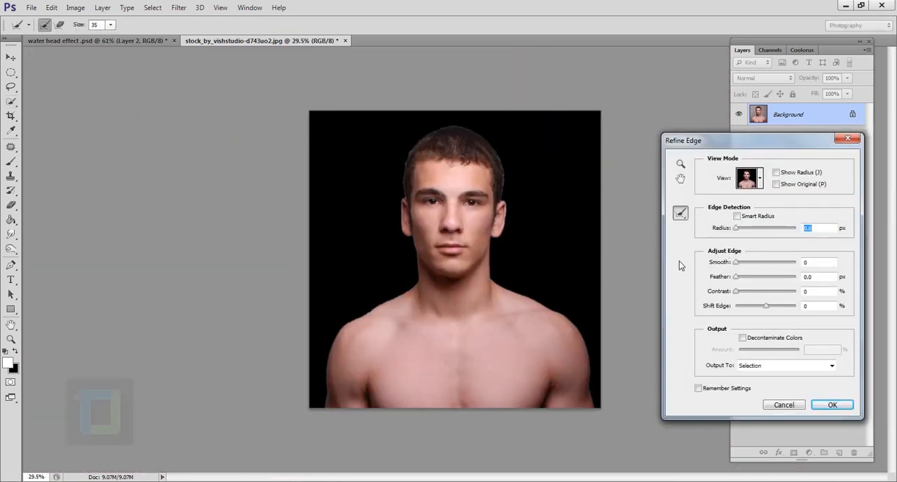
drag(735, 263, 741, 263)
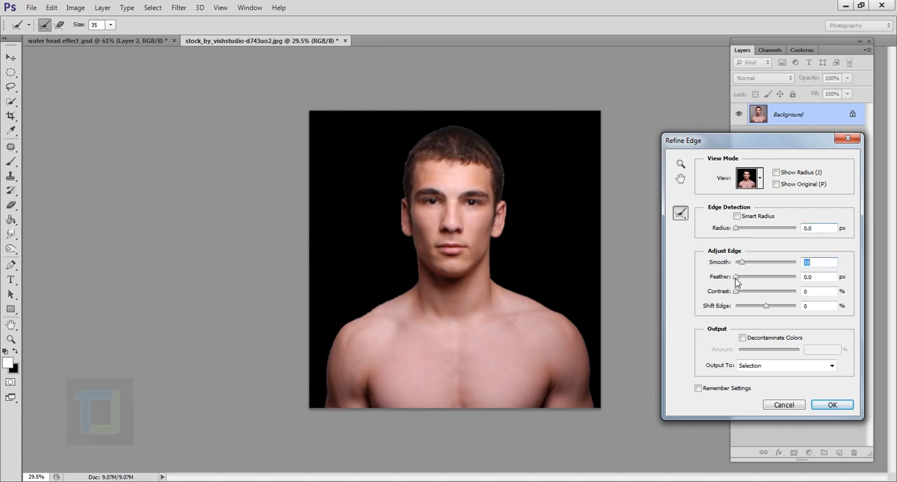
key(Up)
key(Up)
key(Up)
drag(735, 277, 749, 277)
key(Tab)
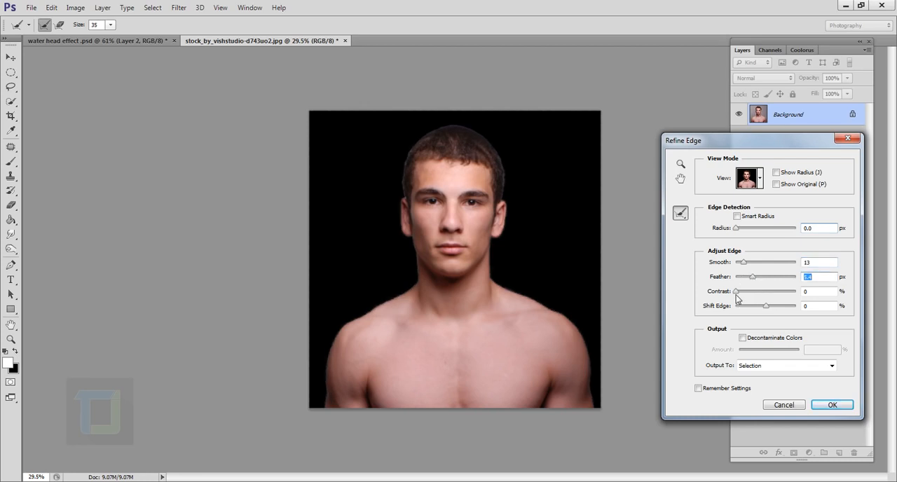
drag(736, 292, 761, 295)
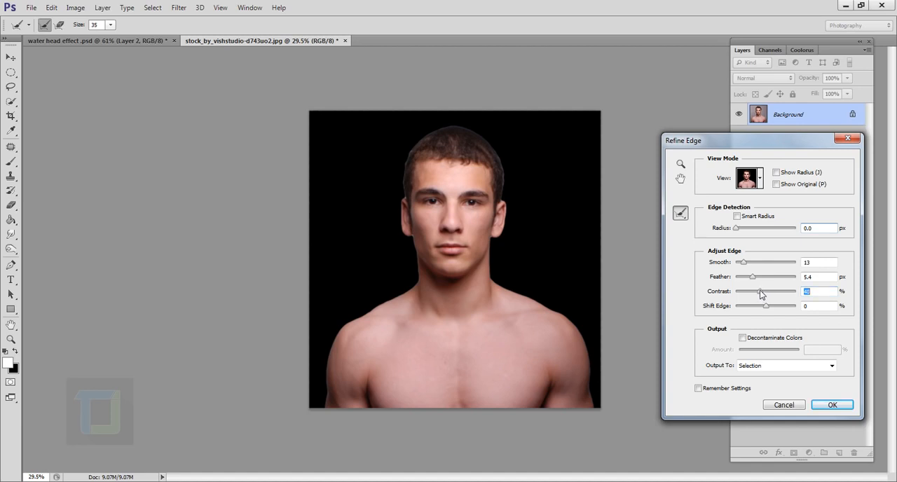
drag(744, 265, 755, 291)
click(832, 405)
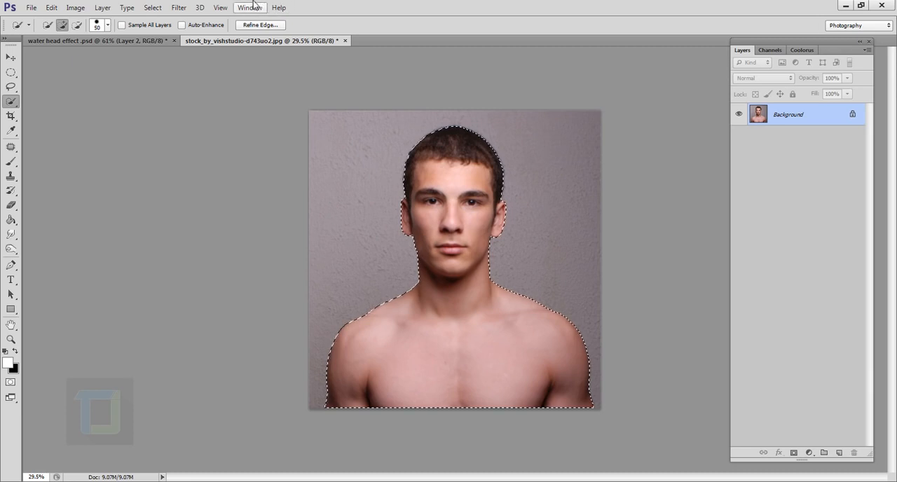
- Refine the selection again by brushing the Refine Radius tool along the hair outline around the top of the head
click(264, 27)
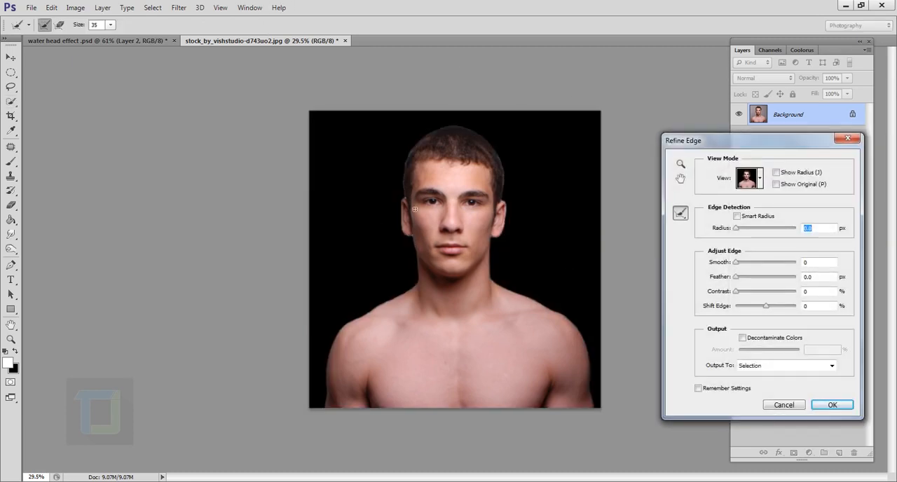
mouse_move(406, 196)
mouse_down()
mouse_move(421, 149)
mouse_move(469, 131)
mouse_move(499, 154)
mouse_move(508, 203)
mouse_move(510, 179)
mouse_up()
click(831, 405)
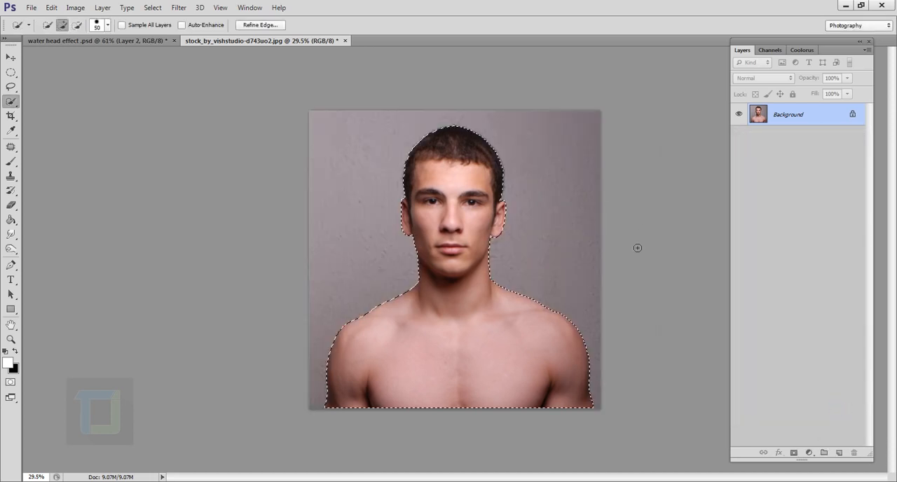
- Cut the selected man onto a new layer and delete the Background layer
right_click(457, 290)
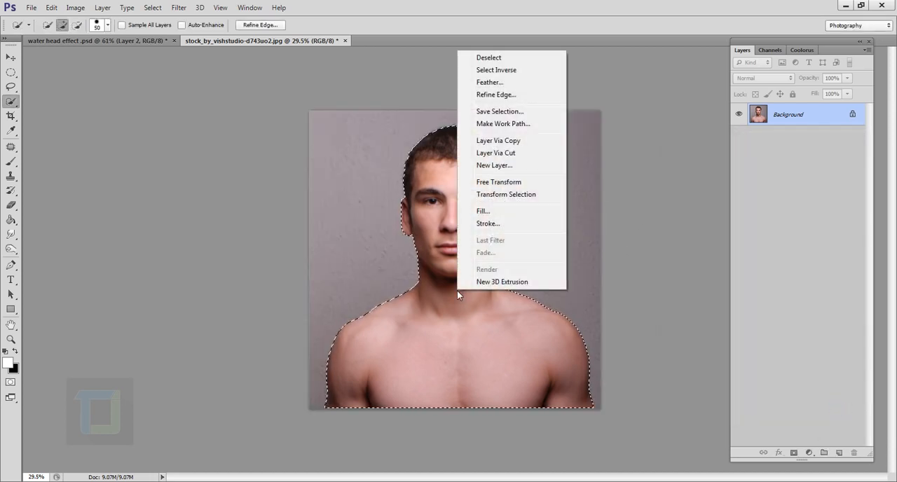
click(502, 154)
click(741, 115)
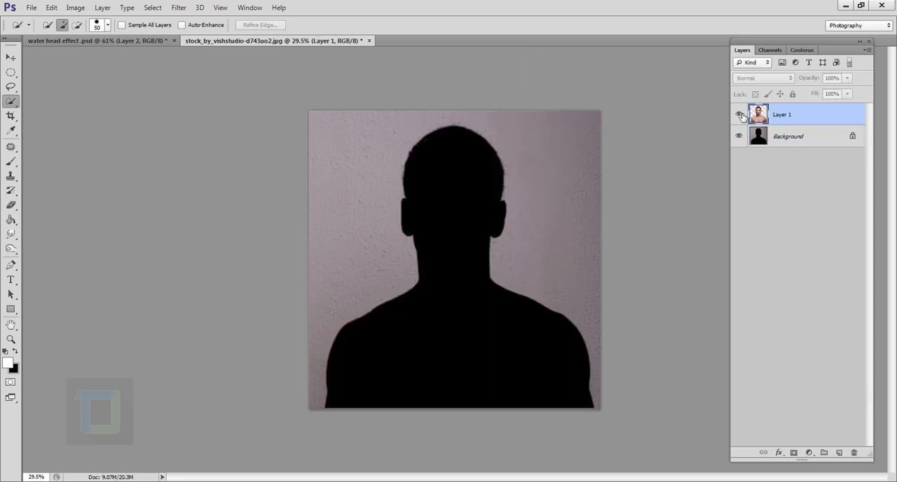
click(741, 115)
click(794, 143)
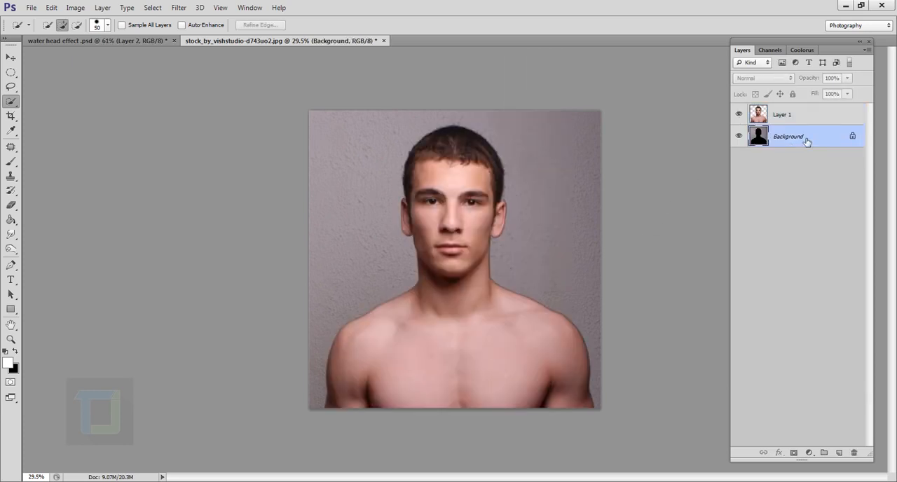
key(Delete)
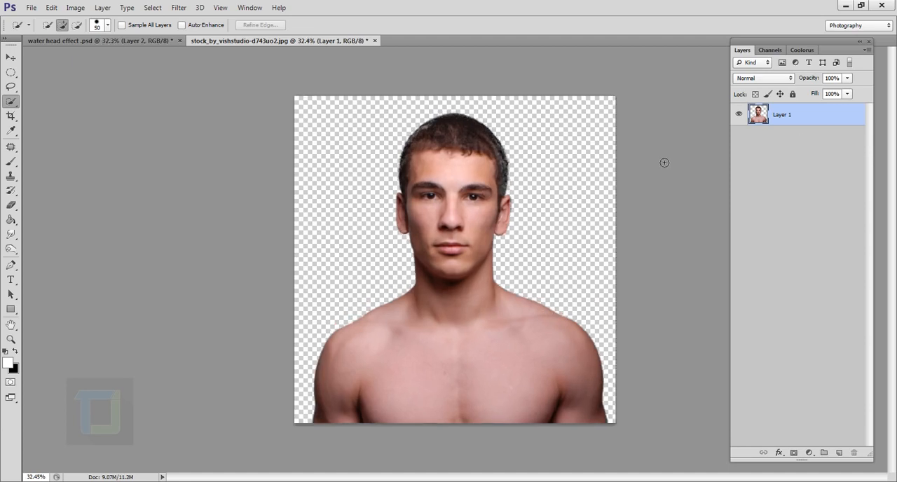
- Extend the canvas above the man's head with the Crop tool to a total height of about 7.2 in
click(11, 115)
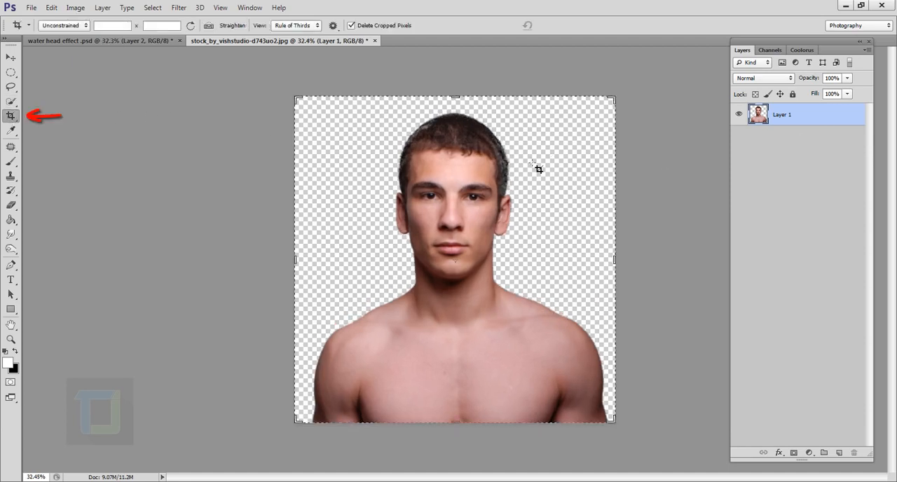
scroll(479, 135, down, 1)
drag(460, 140, 460, 119)
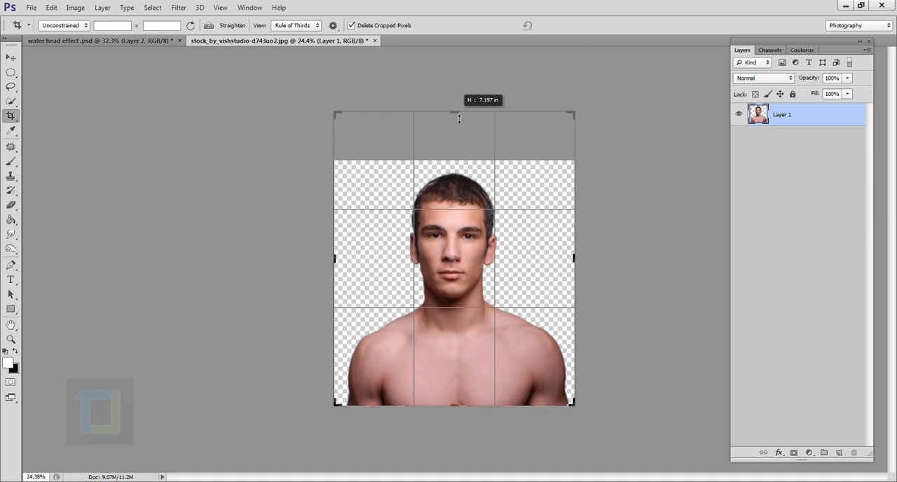
drag(459, 119, 458, 112)
click(563, 25)
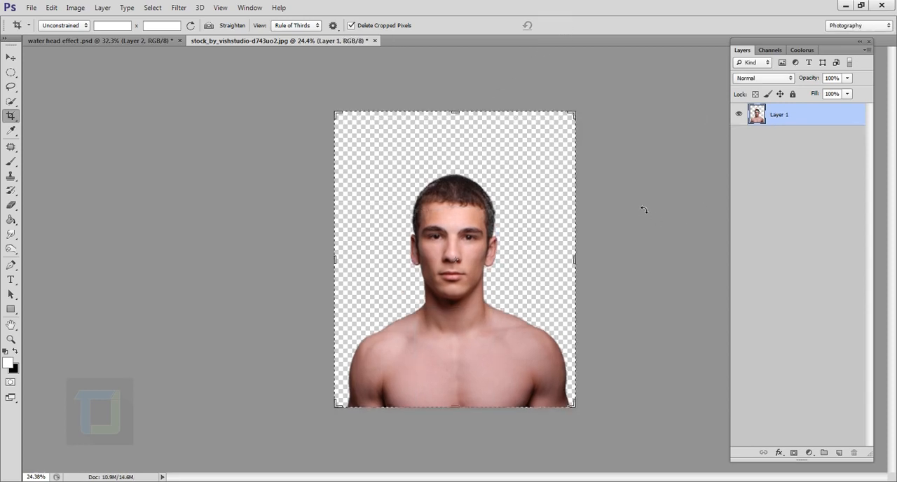
- Add a new layer, fill it with white and move it beneath the man's layer
click(839, 453)
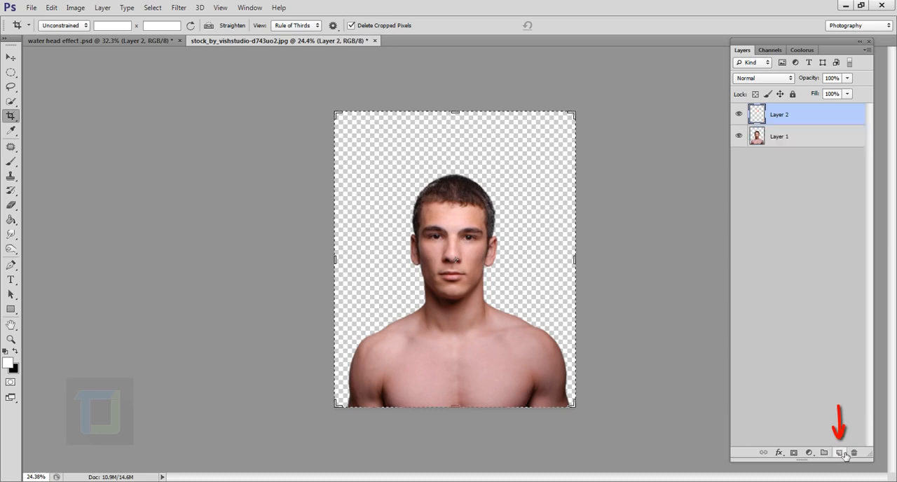
click(10, 220)
click(63, 230)
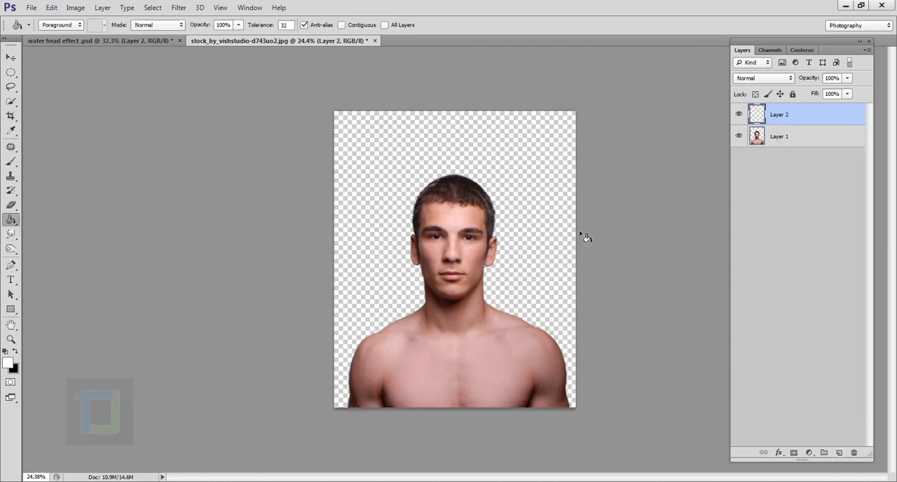
click(434, 169)
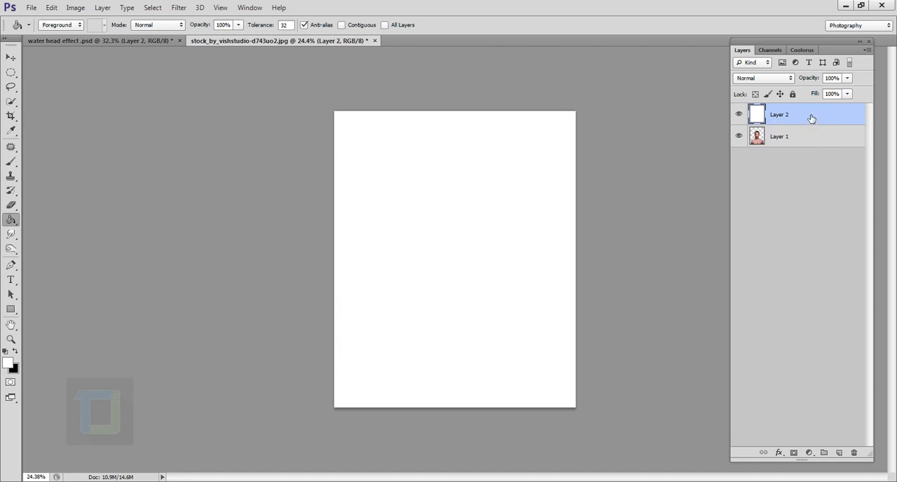
drag(811, 119, 801, 162)
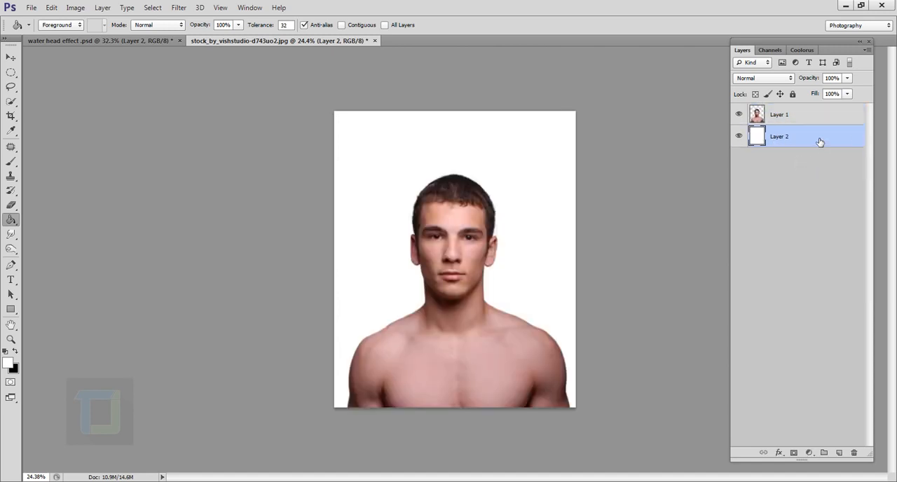
- Give the white layer a Gradient Overlay with Radial style, Reverse enabled and Scale 115%
right_click(820, 143)
click(699, 61)
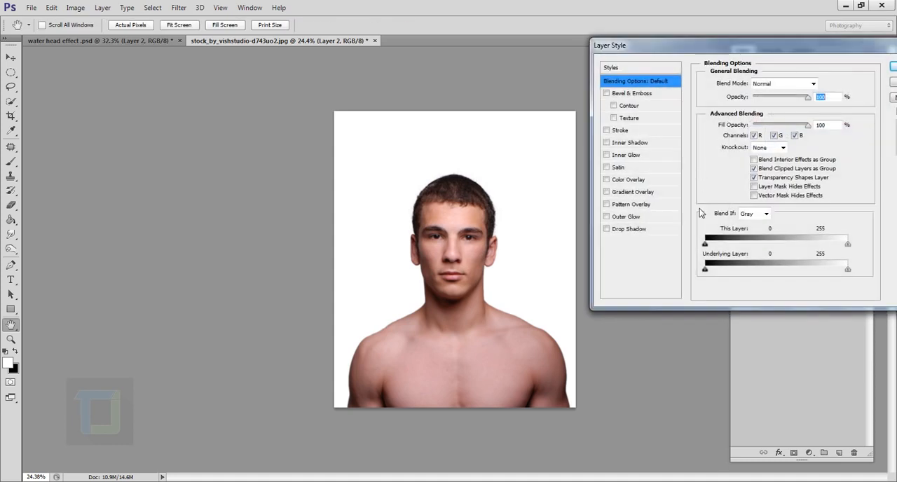
click(623, 193)
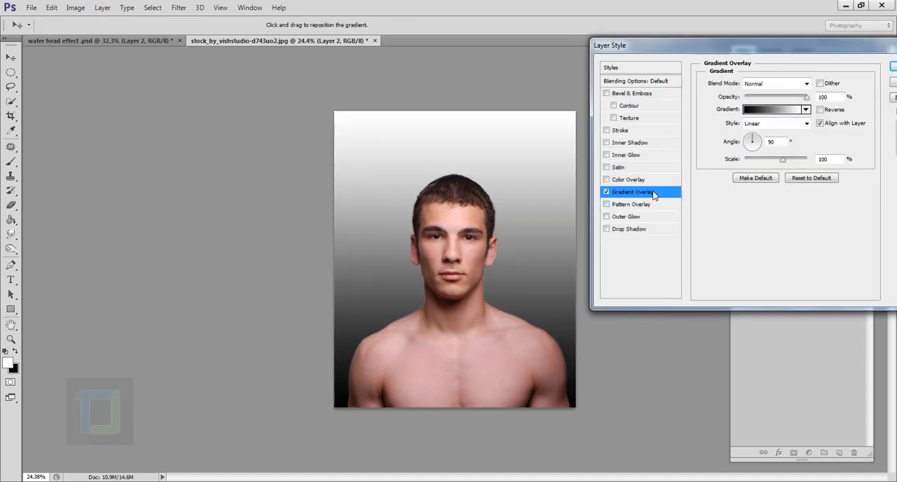
click(779, 124)
click(775, 143)
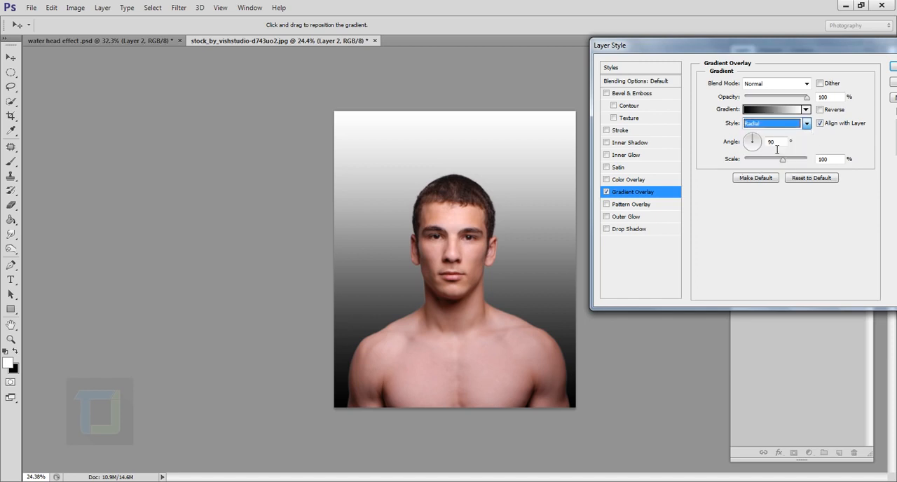
click(820, 110)
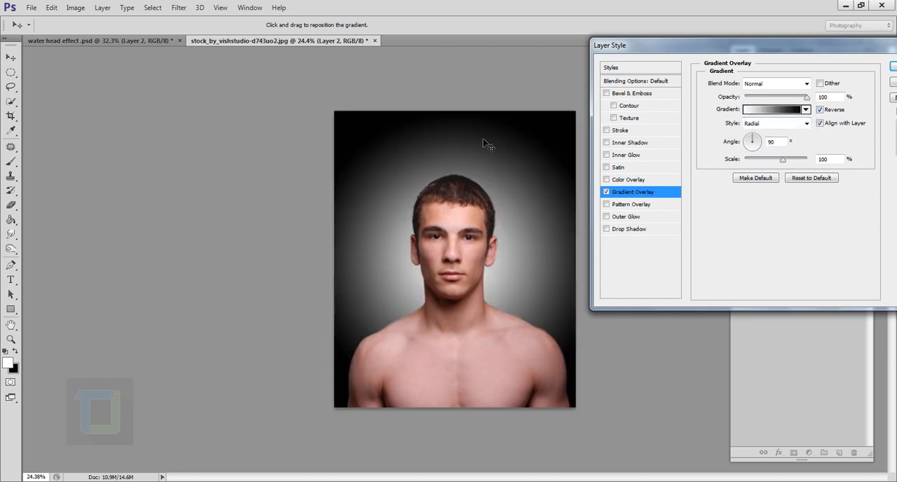
drag(783, 161, 790, 163)
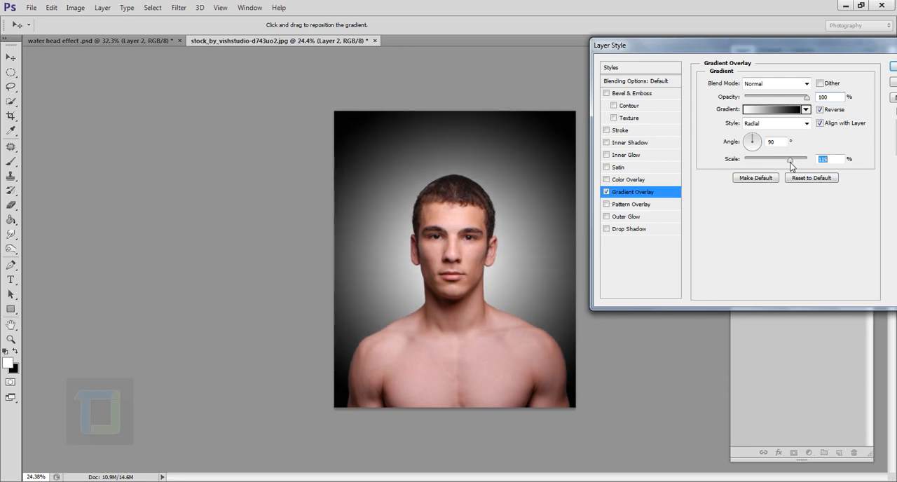
- Change the overlay gradient's black colour stop to a muted slate blue with a hue of 206°
click(767, 110)
click(610, 404)
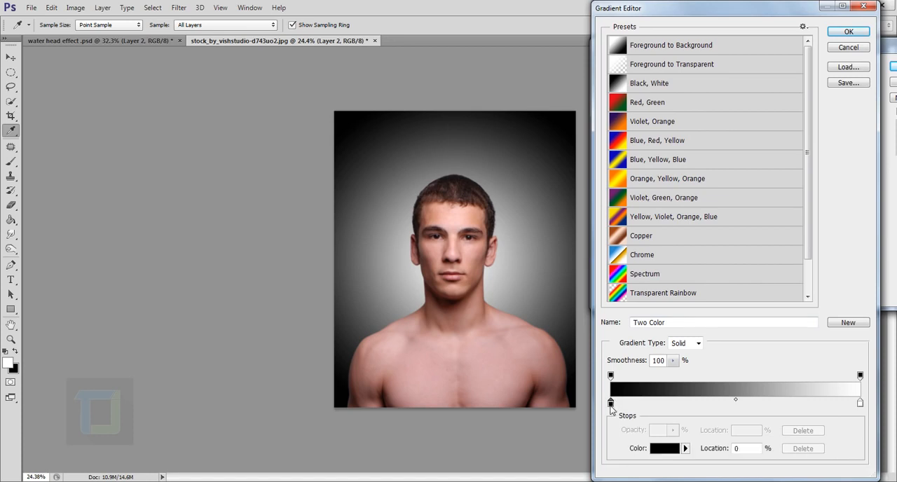
click(664, 448)
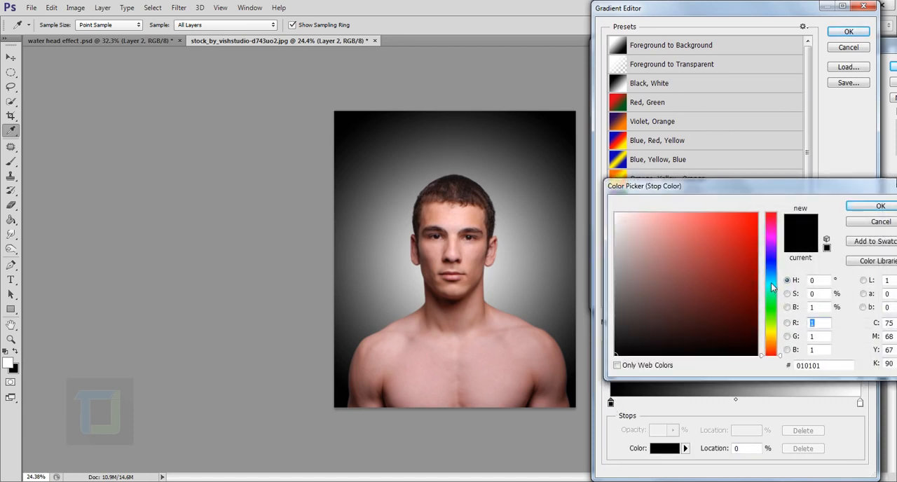
drag(771, 282, 774, 282)
drag(635, 290, 643, 288)
drag(780, 282, 780, 274)
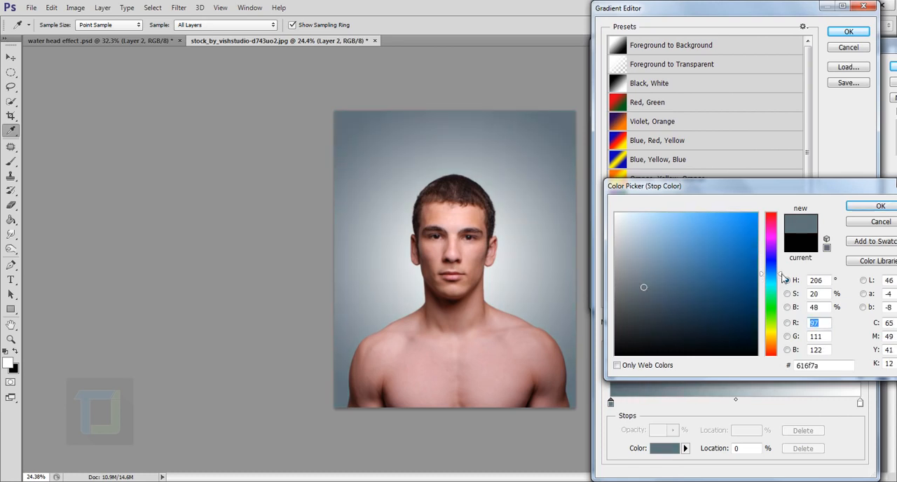
click(649, 288)
click(865, 206)
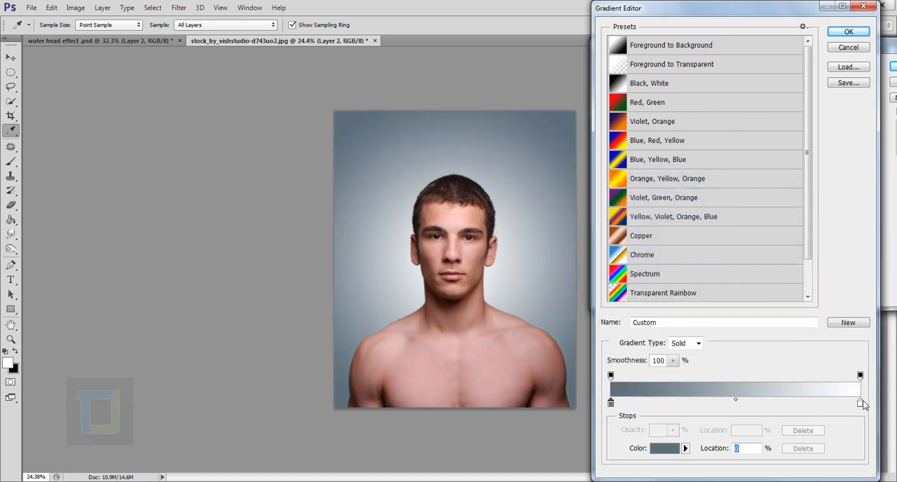
- Change the gradient's white colour stop to a pale cream with a hue of 45° and apply the layer style
click(860, 404)
click(668, 448)
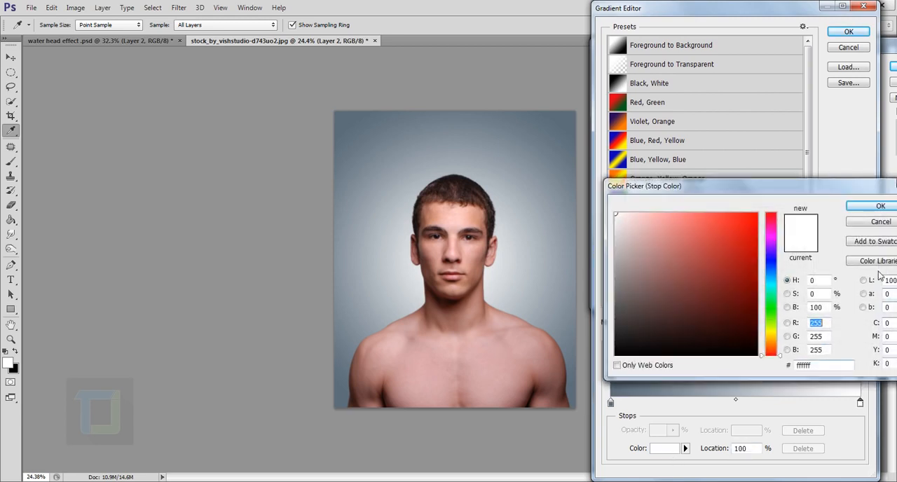
click(771, 338)
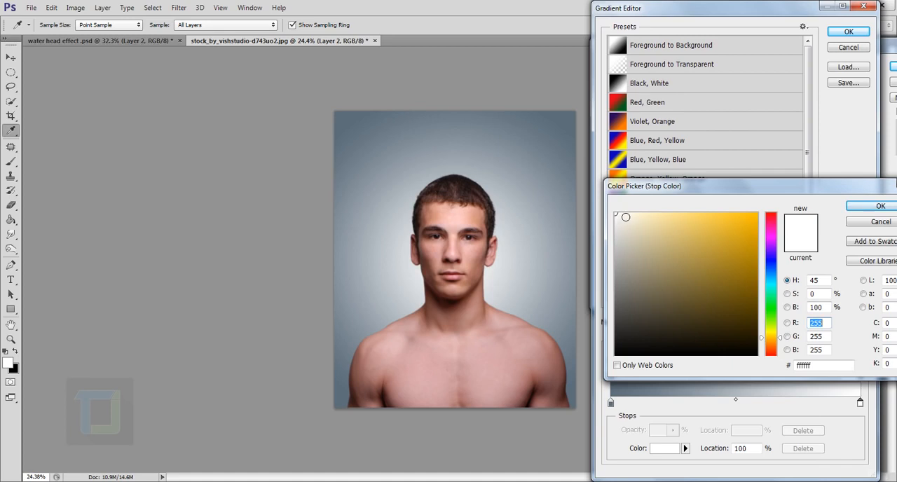
click(622, 214)
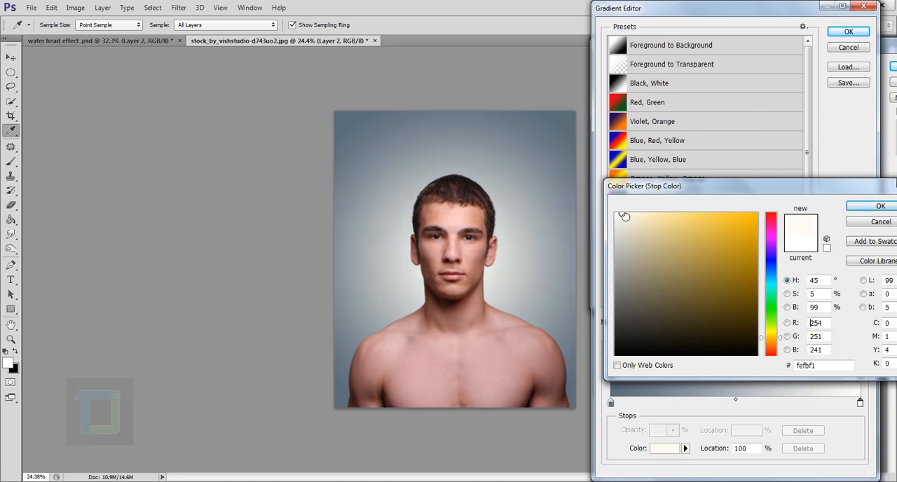
click(625, 217)
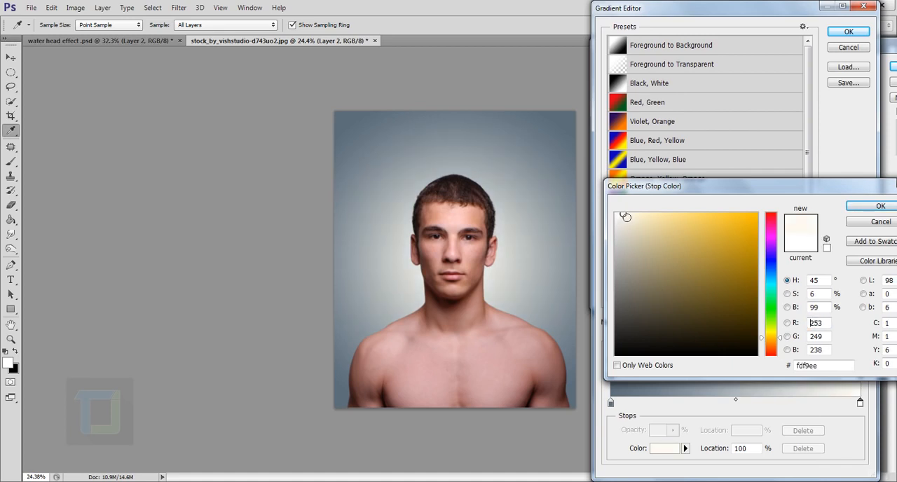
click(874, 205)
click(848, 32)
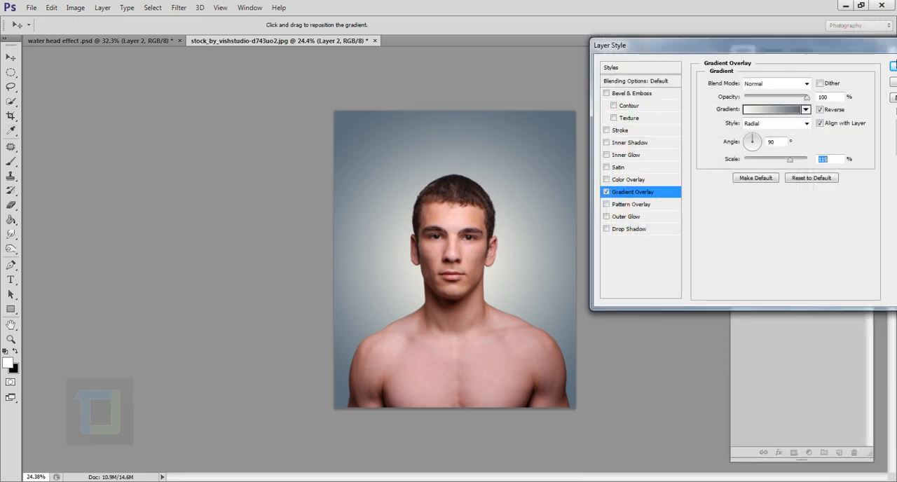
click(892, 66)
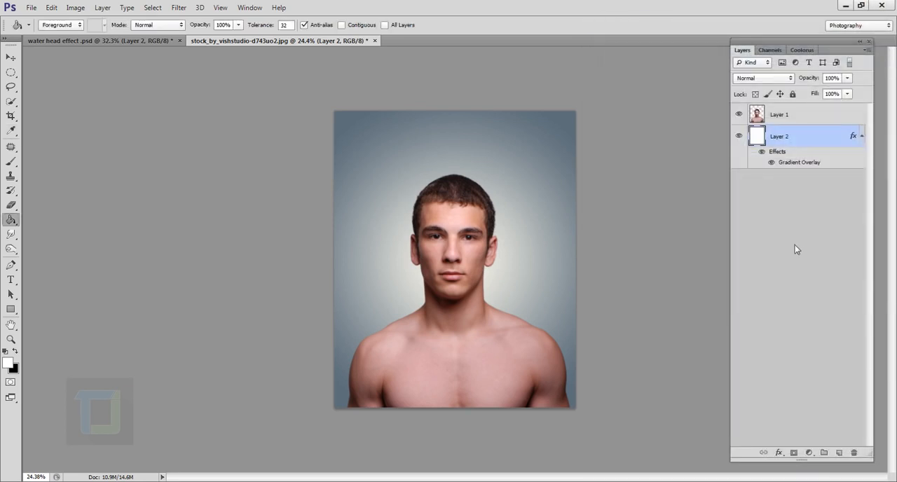
- Place rage_of_water_by_fenne_stock.jpg in the document and move its layer above the man's layer
click(30, 7)
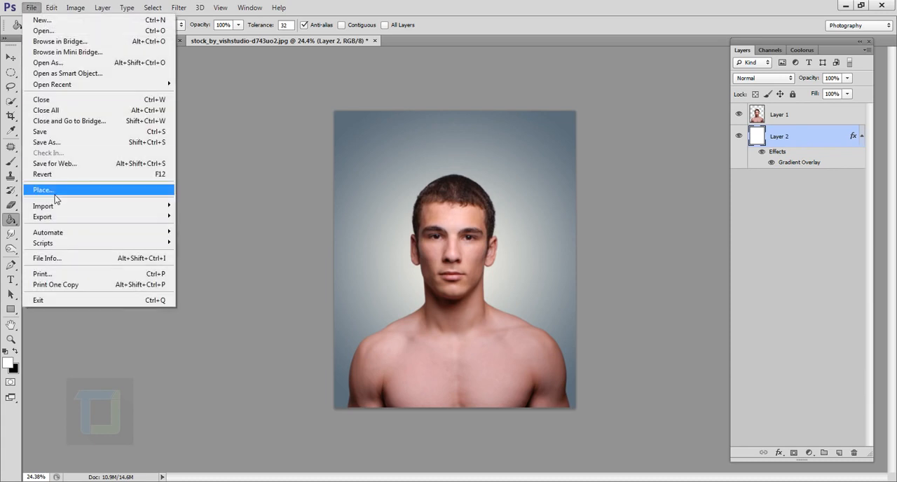
click(55, 197)
click(511, 143)
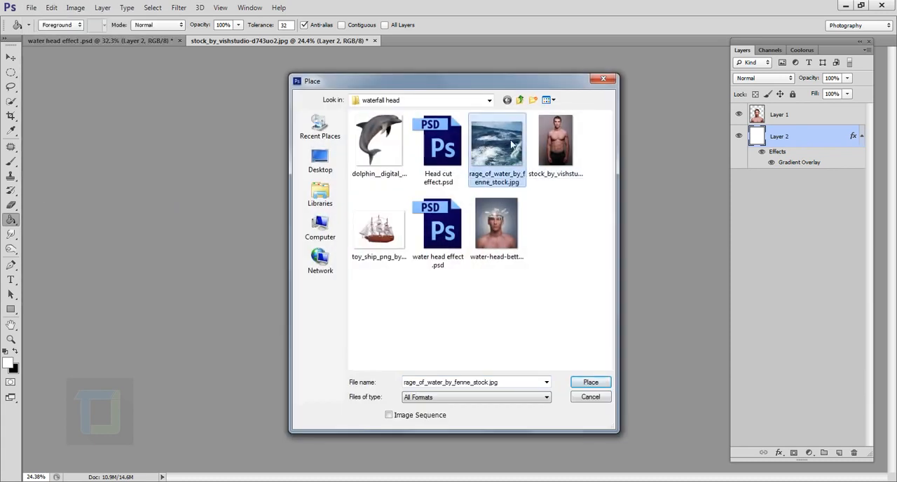
click(591, 382)
click(563, 25)
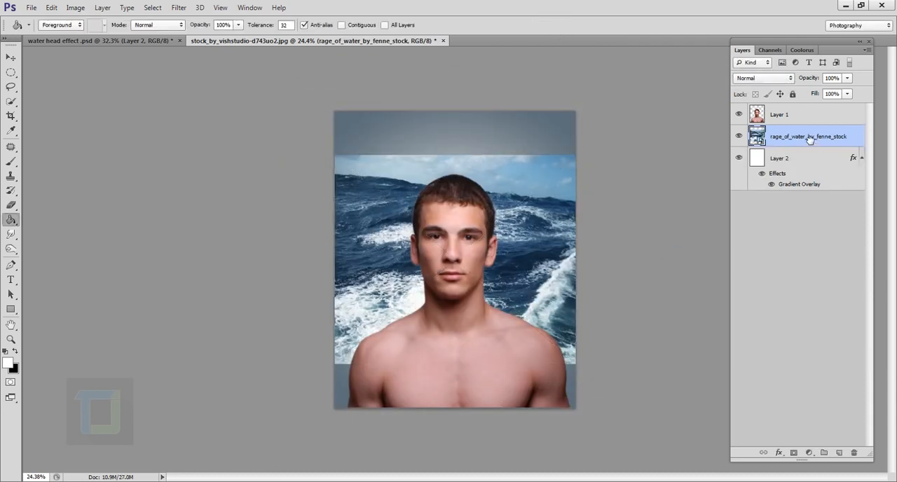
drag(809, 139, 813, 113)
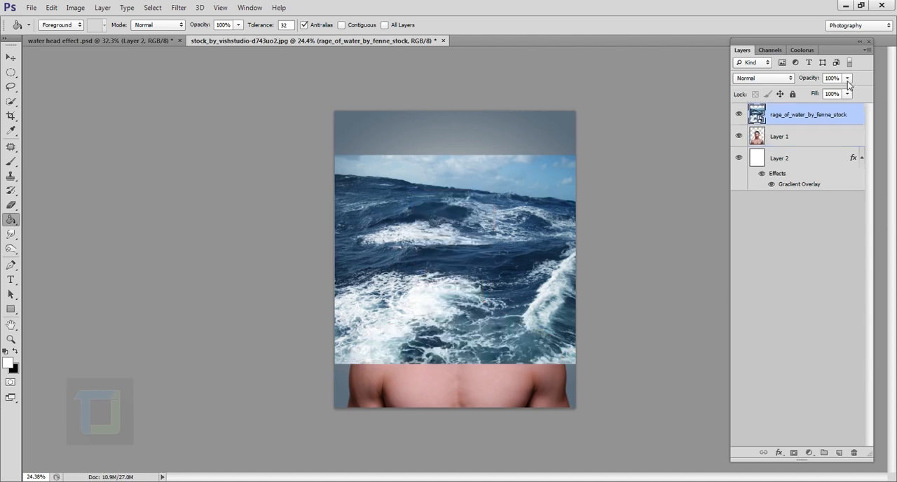
- Lower the water layer's opacity to 36%
click(848, 78)
drag(848, 91, 812, 95)
click(827, 117)
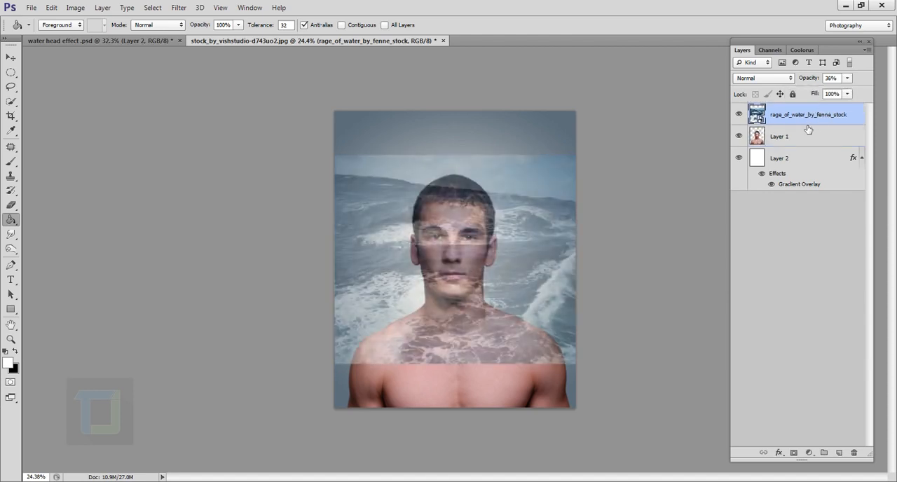
- Scale the water image down proportionally to about 6.37% and position it over the man's head from the hair to the nose
key(ctrl+t)
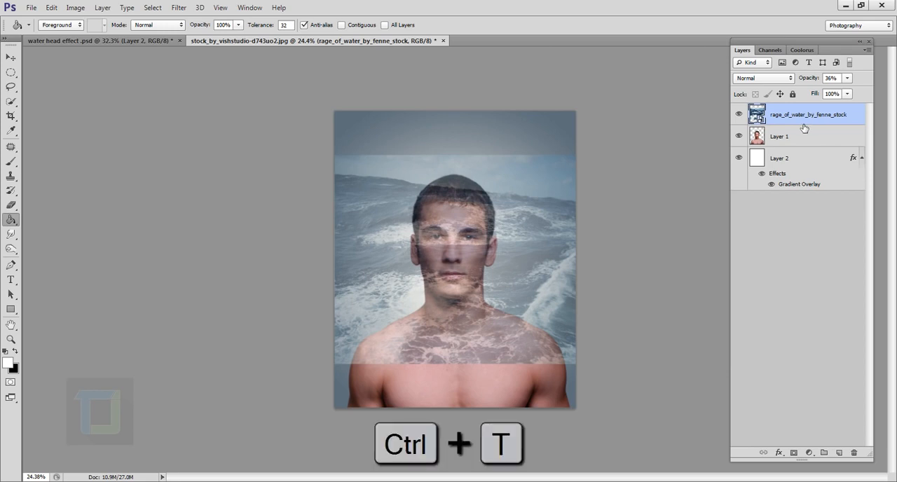
drag(578, 156, 443, 271)
drag(439, 326, 501, 243)
scroll(508, 217, up, 10)
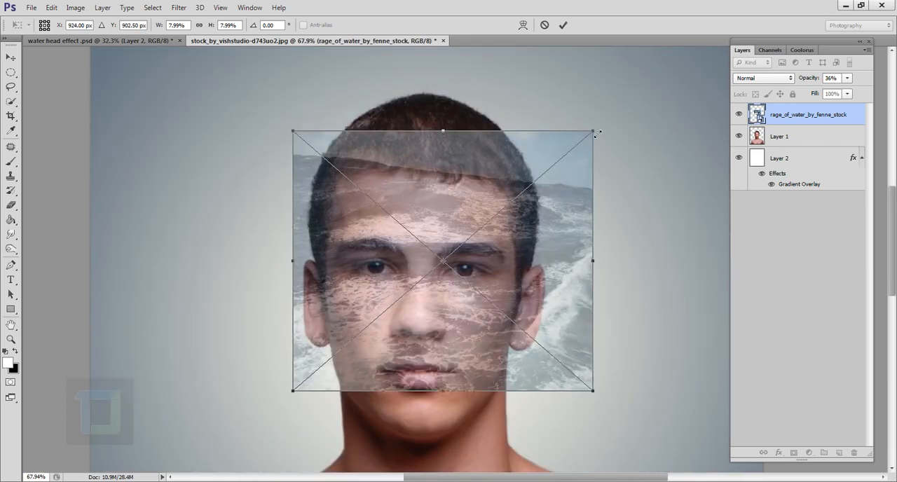
drag(598, 134, 555, 160)
drag(523, 269, 523, 234)
drag(558, 127, 538, 143)
drag(489, 252, 497, 249)
drag(544, 139, 539, 145)
drag(505, 211, 512, 201)
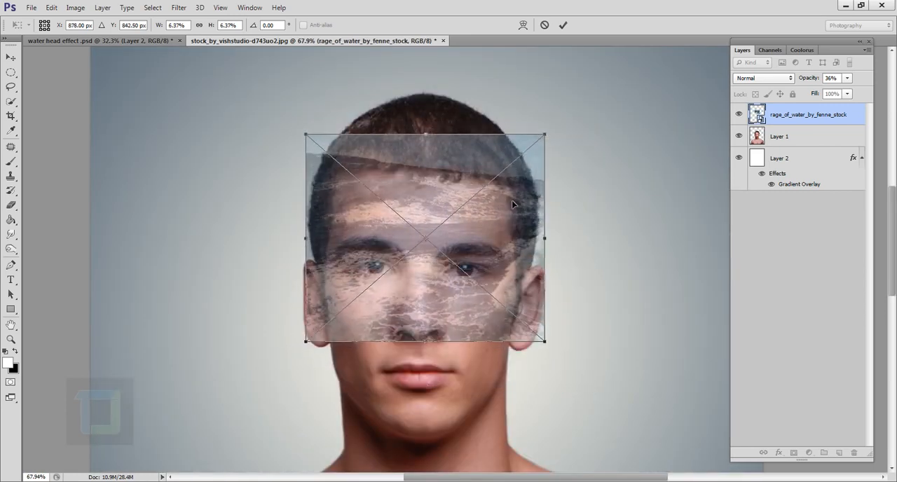
click(562, 27)
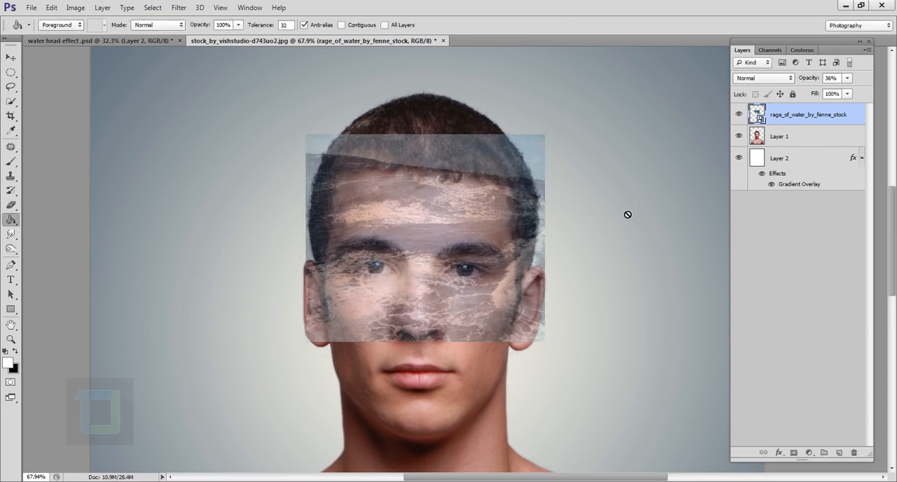
- Hide the water layer and, with Layer 1 active, draw a thin elliptical selection across the full width of the forehead
click(11, 73)
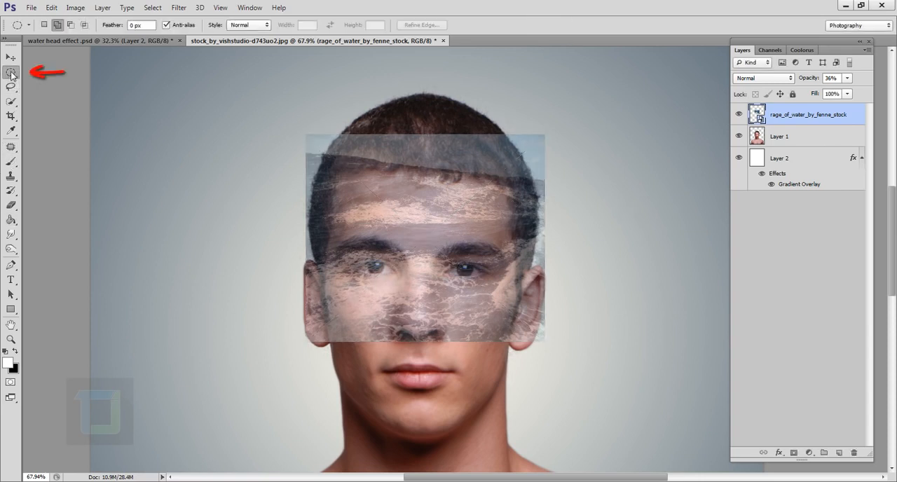
right_click(11, 74)
click(49, 82)
click(796, 140)
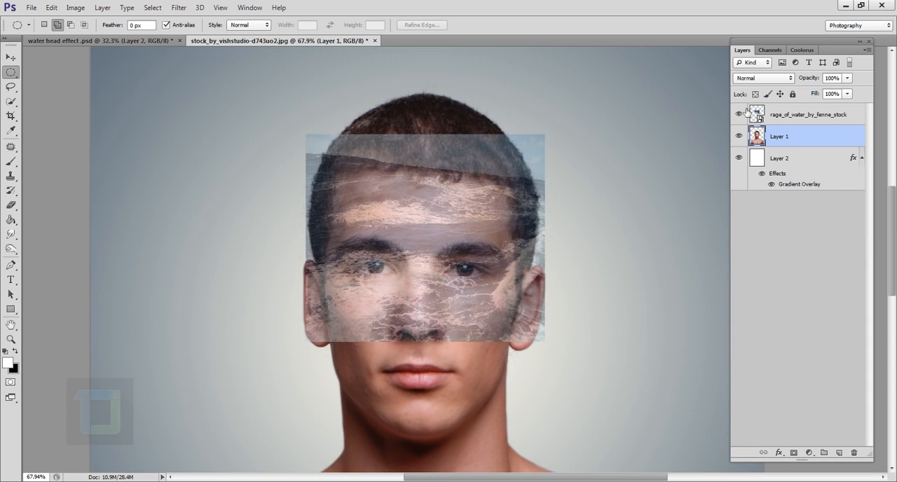
click(741, 118)
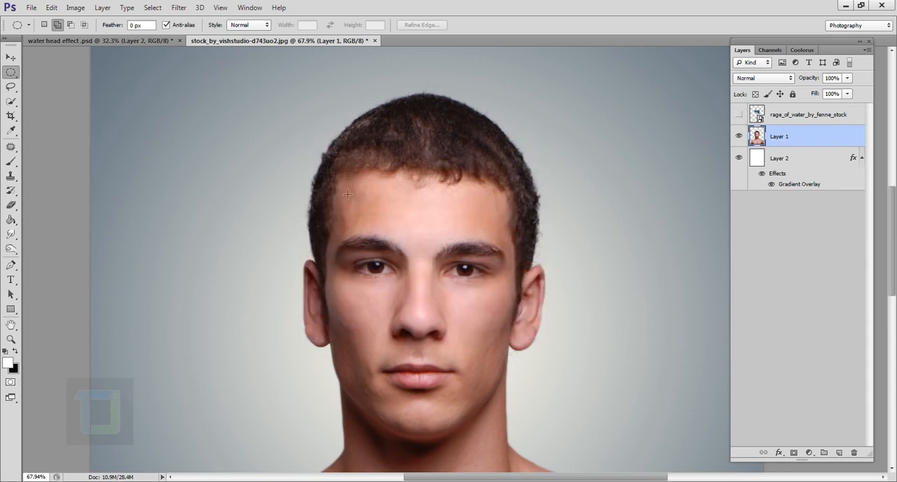
scroll(321, 214, up, 2)
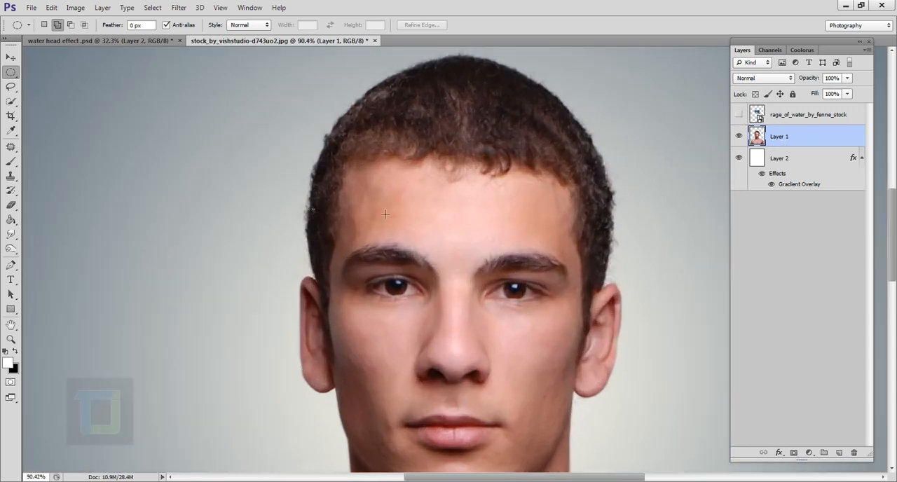
drag(309, 209, 619, 233)
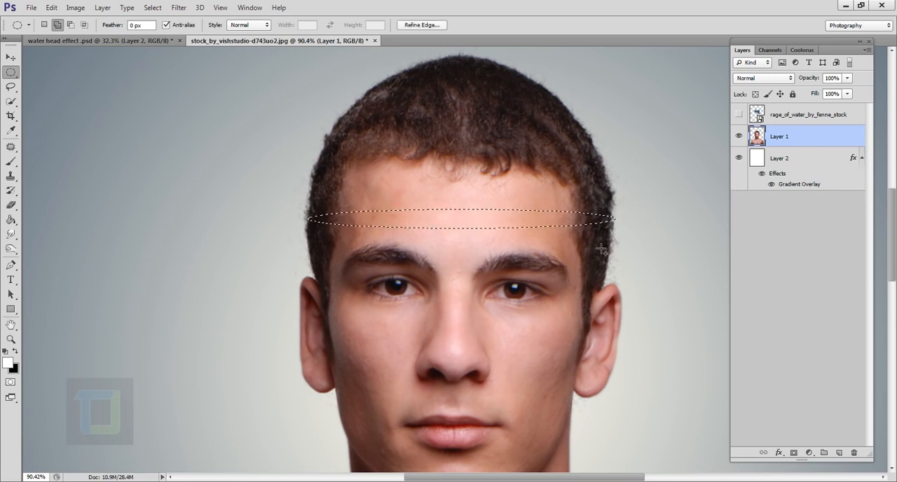
- Transform the elliptical selection, stretching it vertically to about 220% of its height across the forehead
right_click(471, 220)
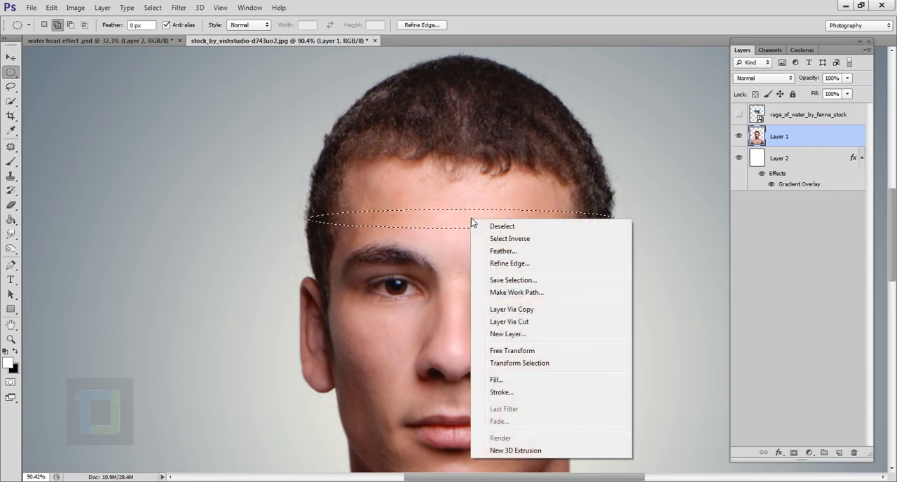
click(526, 364)
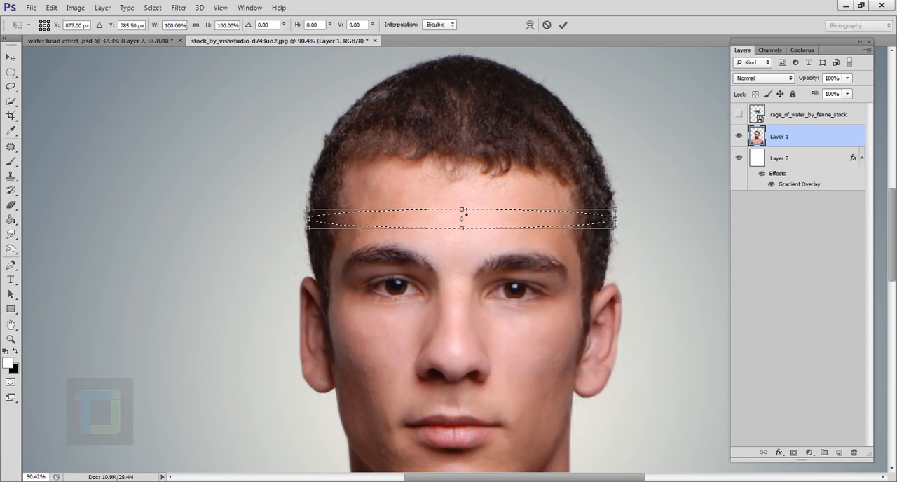
drag(466, 212, 466, 191)
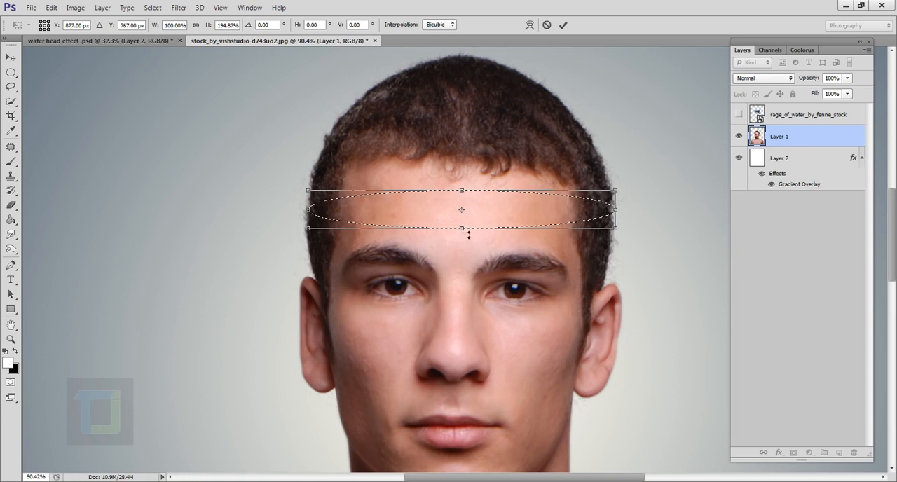
drag(468, 236, 468, 241)
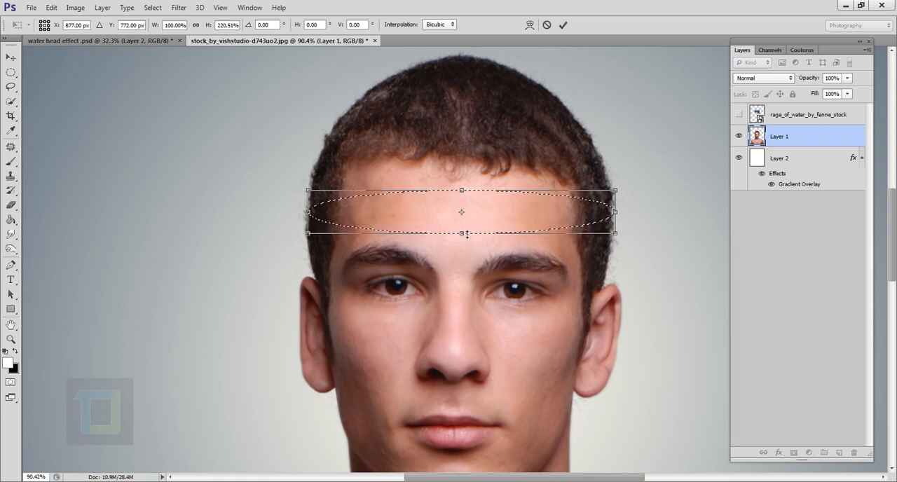
click(562, 24)
- Invert the selection to cover everything outside the forehead ellipse
scroll(592, 212, down, 5)
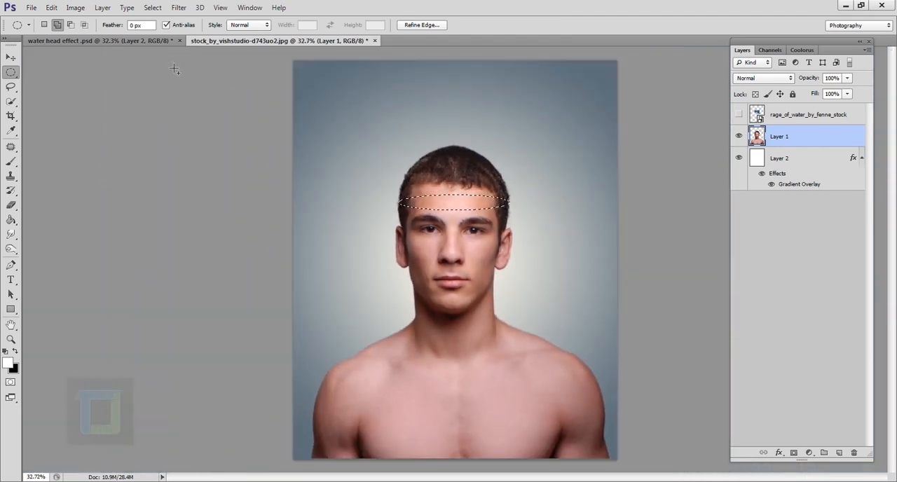
click(155, 9)
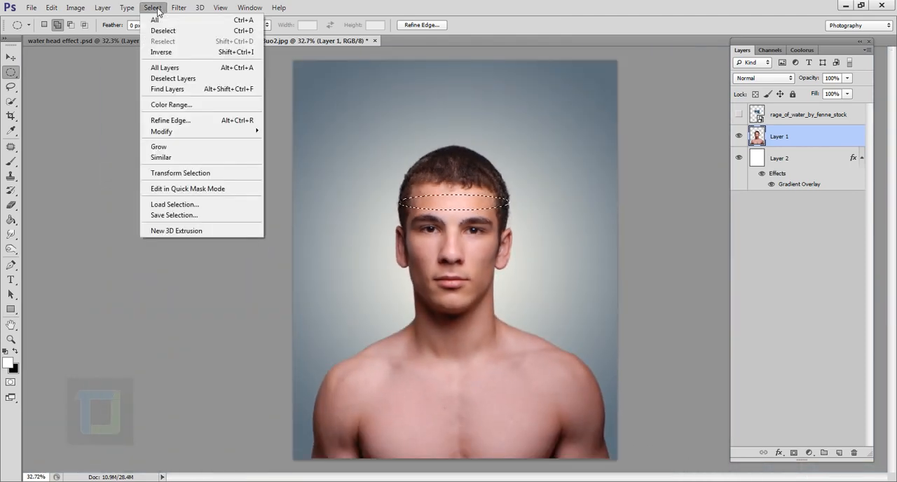
click(161, 53)
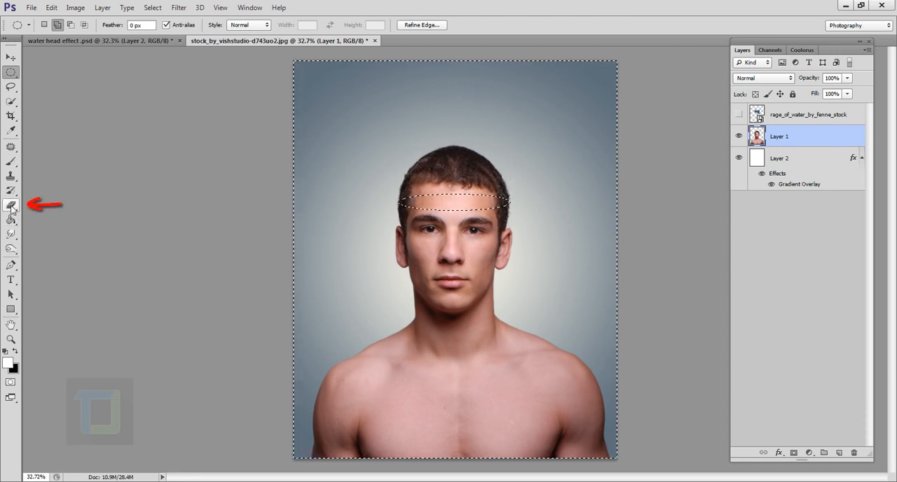
- Erase the hair and the top of the head above the ellipse on Layer 1 with an enlarged Eraser brush
key(e)
scroll(471, 183, up, 3)
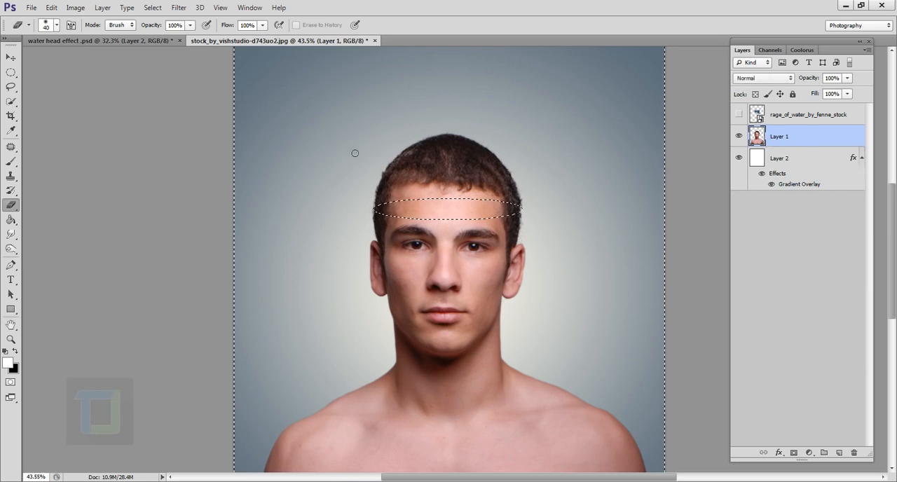
scroll(430, 152, up, 1)
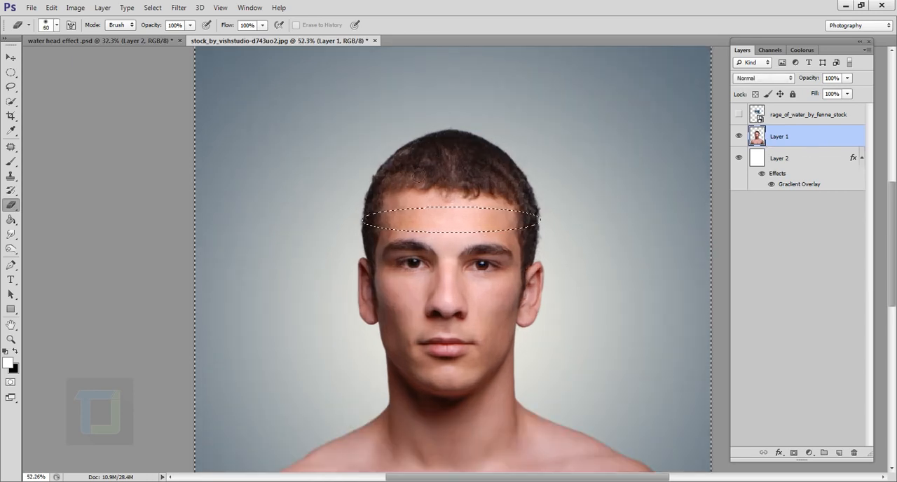
key(bracketright)
key(bracketright)
key(bracketright)
key(bracketright)
key(bracketright)
key(bracketright)
key(bracketright)
key(bracketright)
mouse_move(432, 168)
mouse_down()
mouse_move(423, 204)
mouse_move(443, 203)
mouse_move(452, 158)
mouse_move(462, 164)
mouse_move(468, 213)
mouse_move(499, 154)
mouse_up()
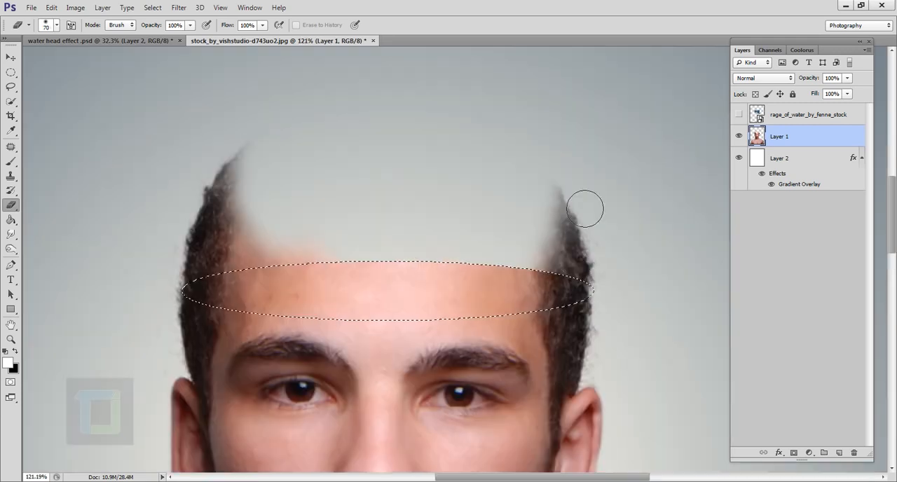
mouse_move(584, 208)
mouse_down()
mouse_move(601, 239)
mouse_move(565, 274)
mouse_up()
mouse_move(261, 170)
mouse_down()
mouse_move(261, 272)
mouse_move(199, 284)
mouse_up()
key(ctrl+0)
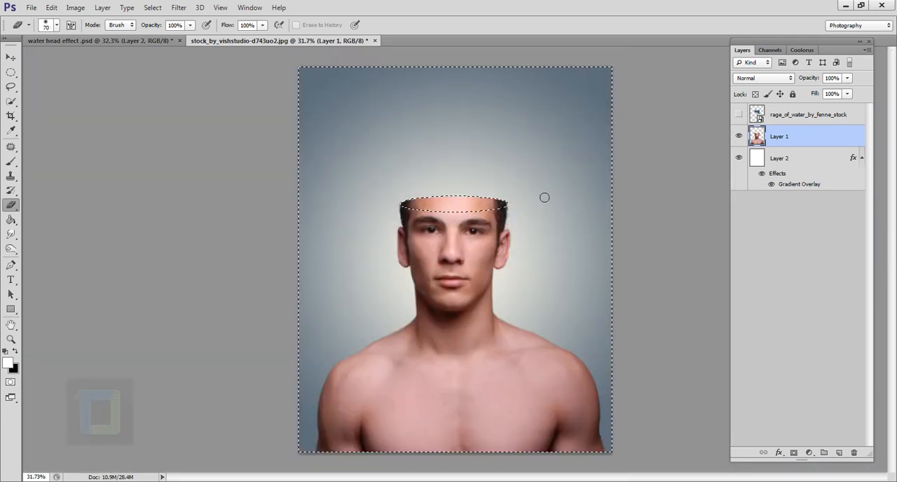
- Invert the selection back to the forehead ellipse and make the water layer active and visible again
click(152, 7)
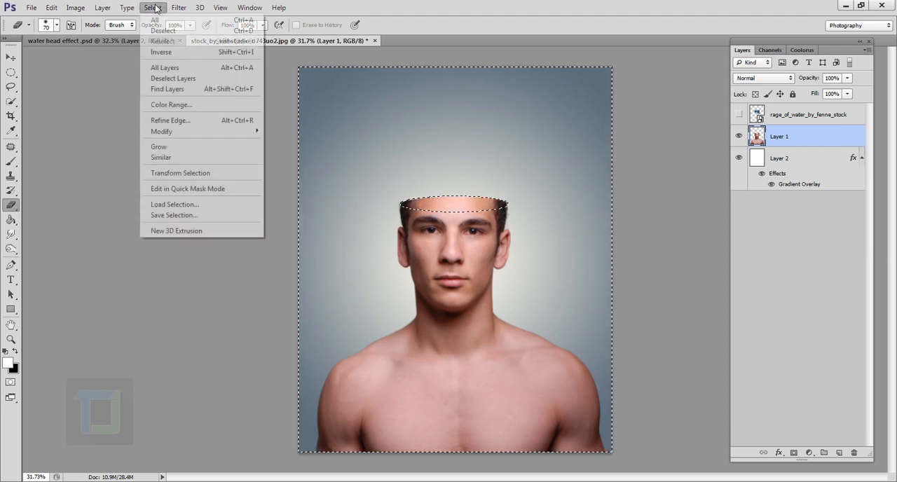
click(166, 54)
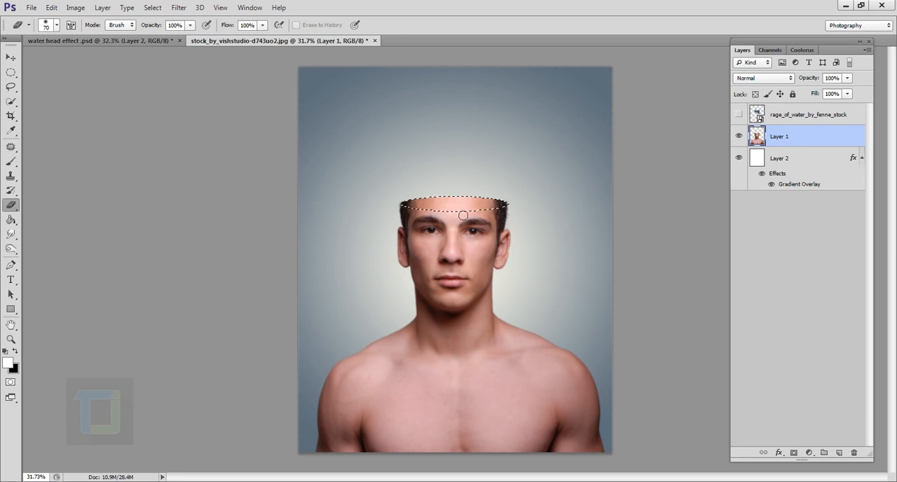
click(791, 118)
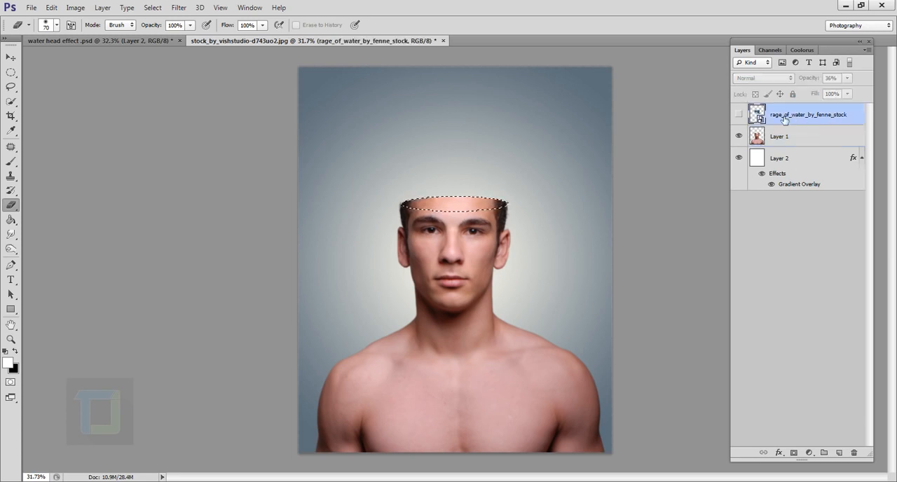
click(739, 115)
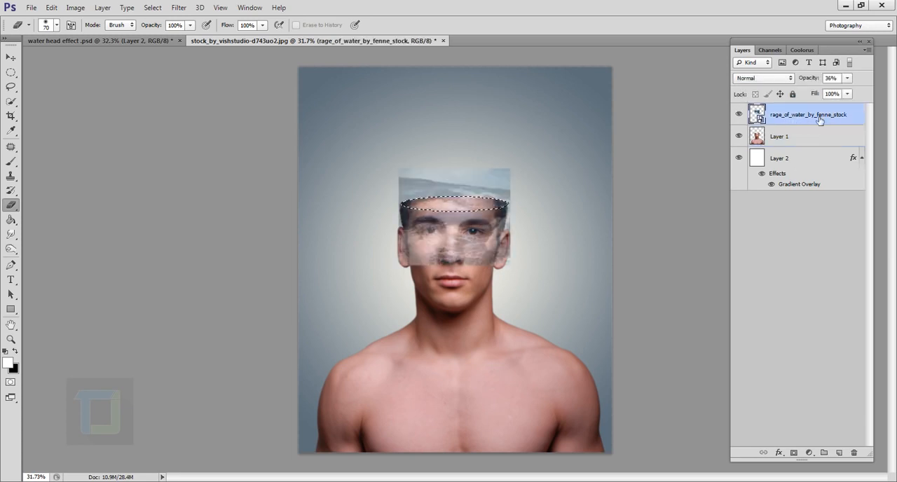
- Add a layer mask to the water layer from the elliptical selection
scroll(531, 208, up, 4)
scroll(531, 209, down, 5)
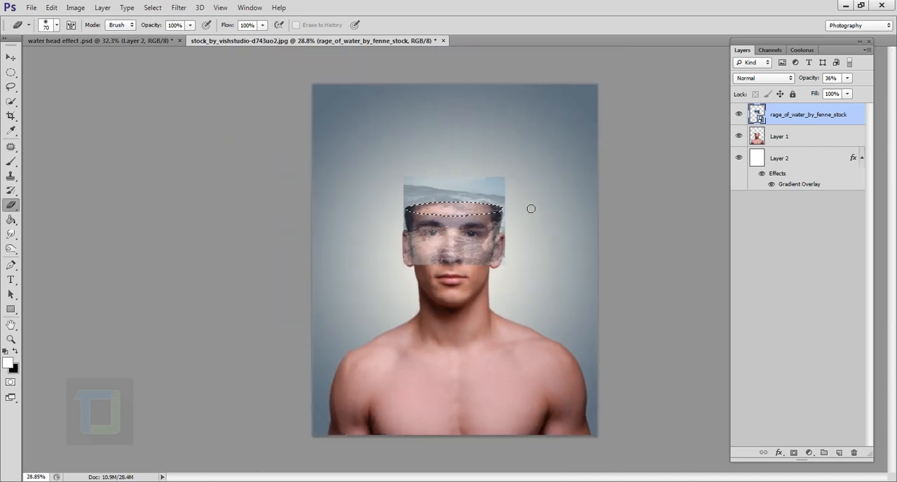
scroll(531, 209, up, 1)
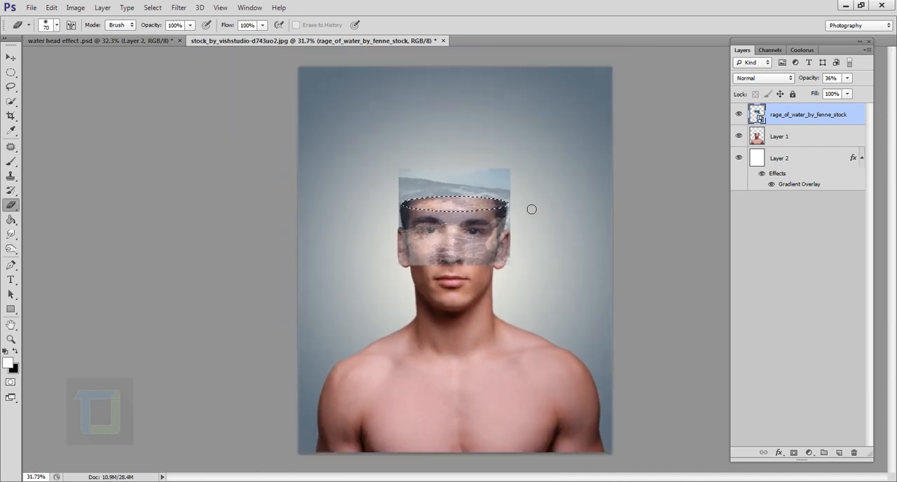
click(794, 452)
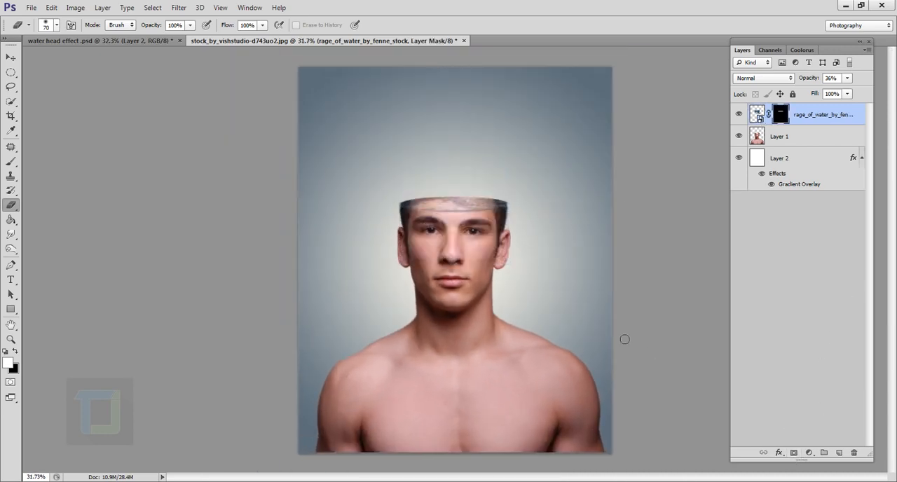
- Raise the masked water layer's opacity to 100% and make its image active instead of the mask
scroll(442, 243, up, 2)
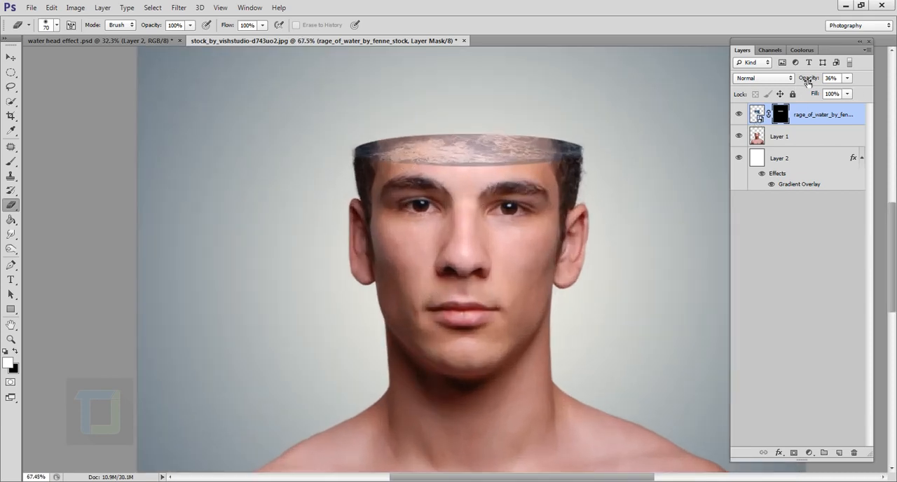
drag(808, 83, 855, 84)
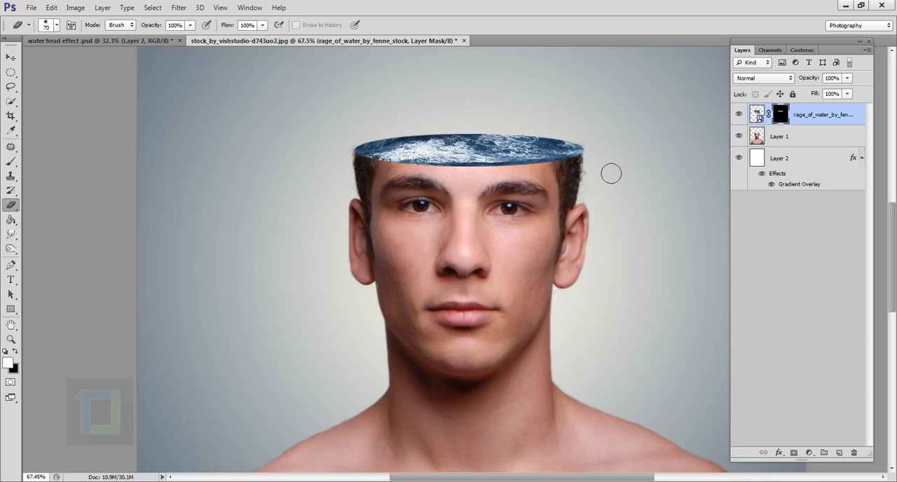
click(760, 116)
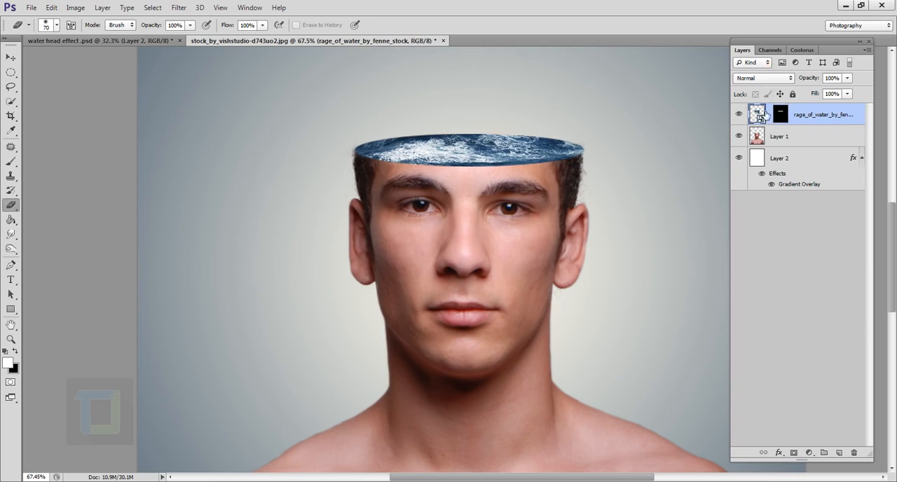
- Shift the sea water image inside its elliptical mask to show a different part of the waves
click(12, 57)
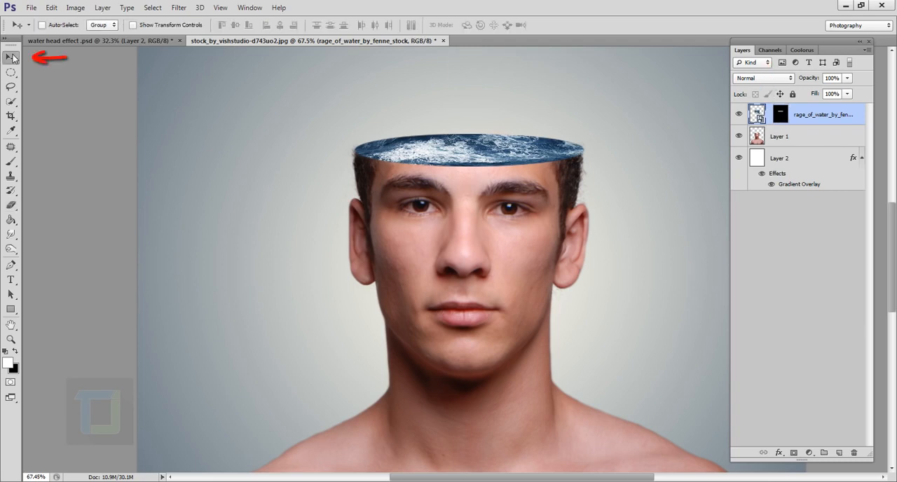
drag(483, 146, 521, 148)
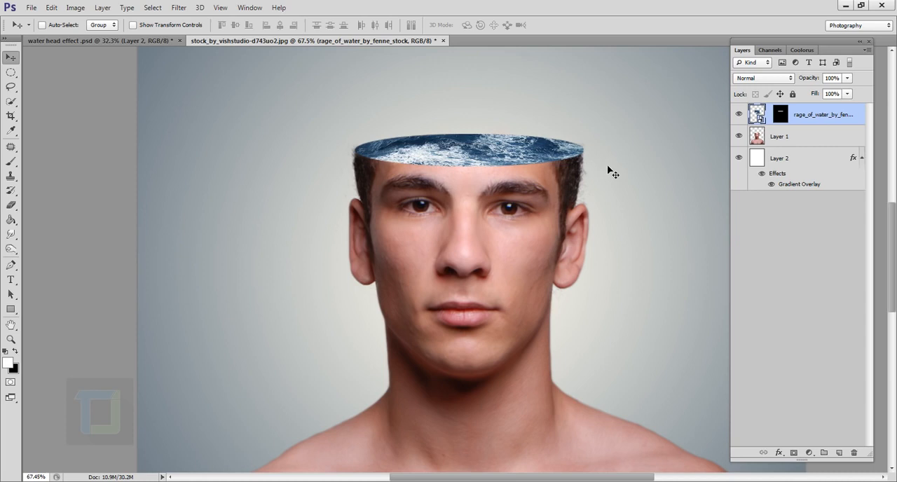
- Relink the water layer to its mask and soften the mask's edge with a Gaussian Blur of 1.5 pixels
click(781, 116)
scroll(471, 174, up, 5)
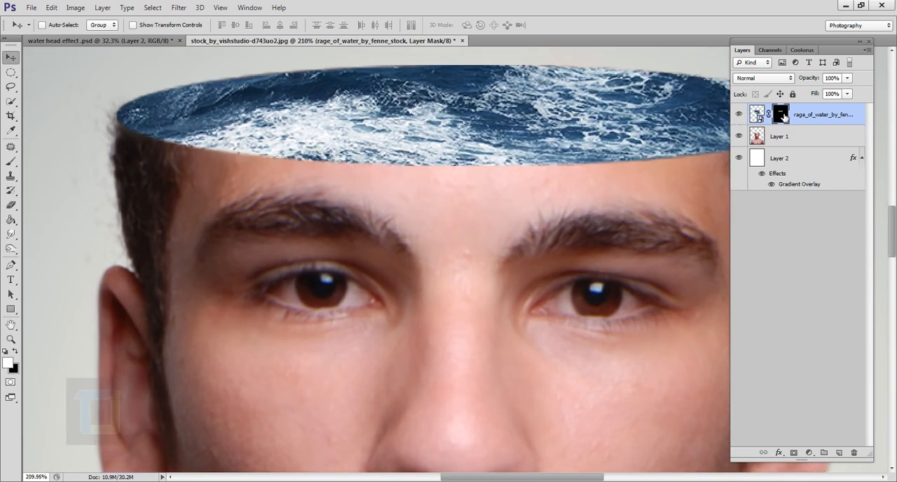
click(179, 8)
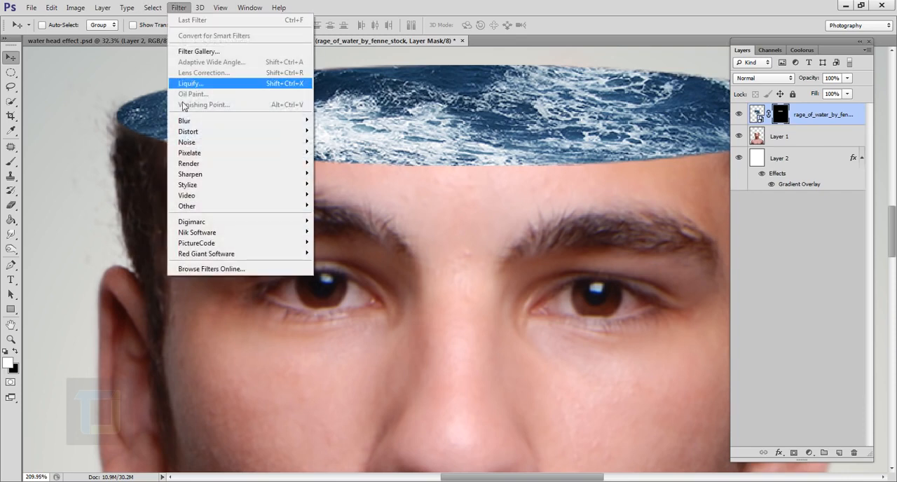
mouse_move(260, 121)
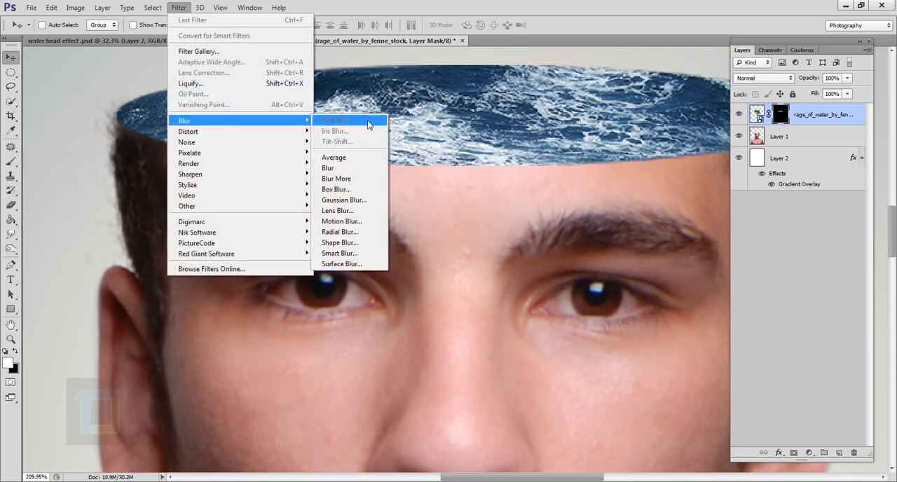
click(360, 200)
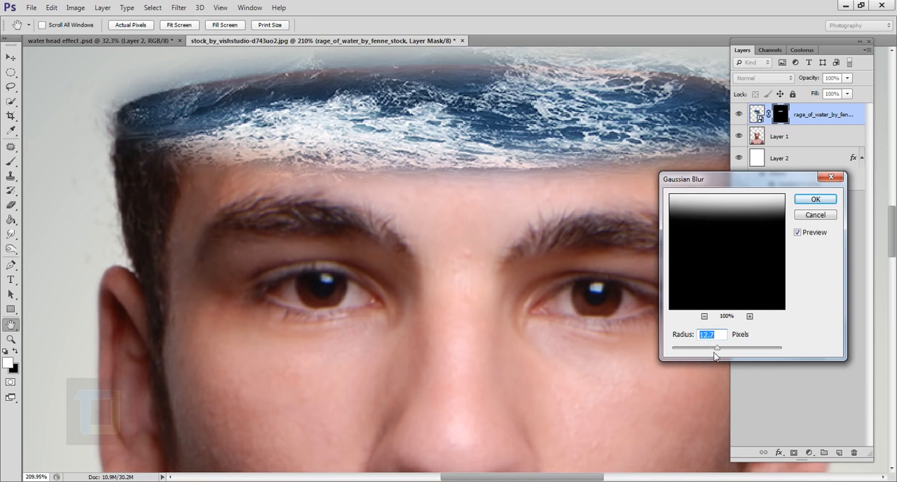
text(1)
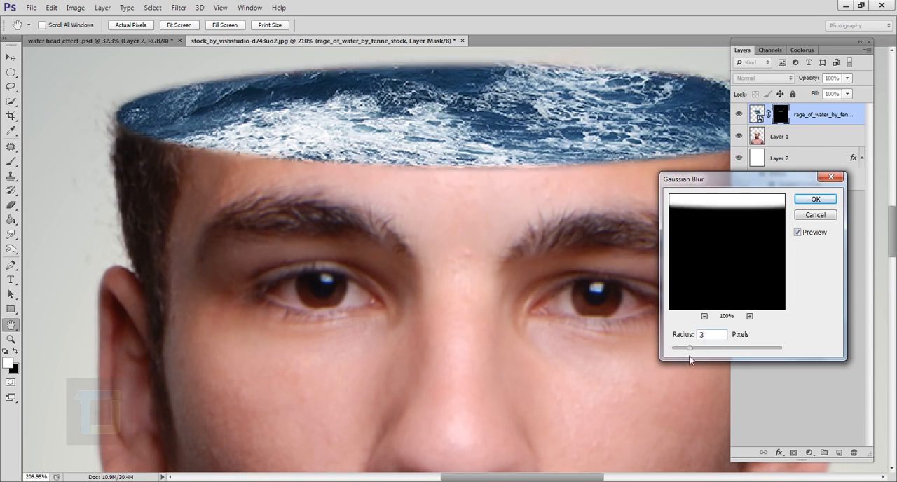
text(1.5)
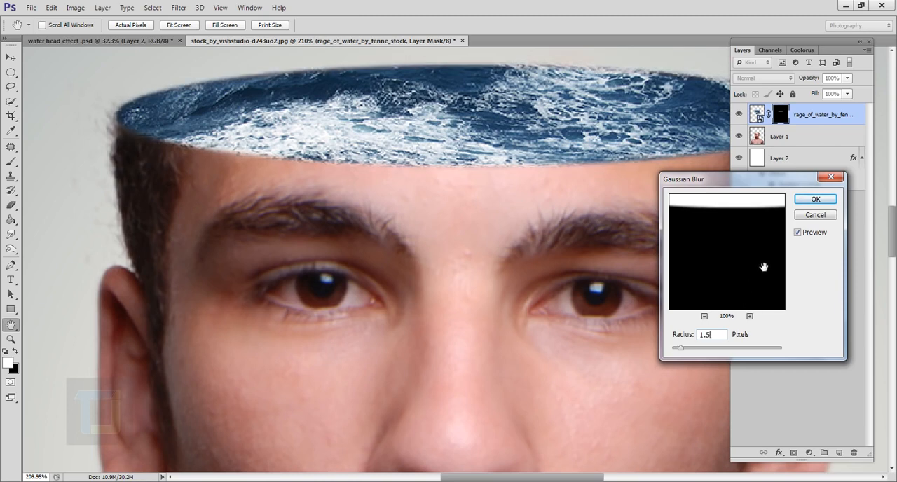
click(820, 202)
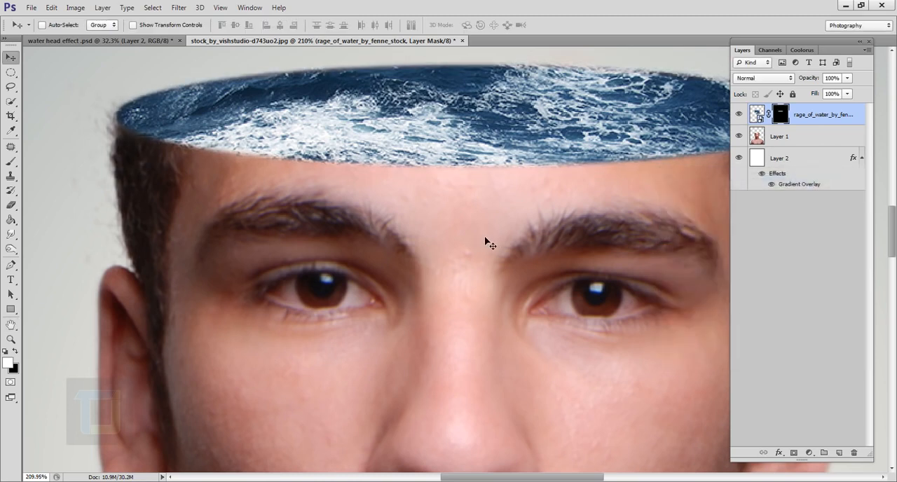
- Place the dolphin PNG from the waterfall head folder into the document above the water layer
scroll(484, 242, down, 5)
scroll(488, 242, down, 1)
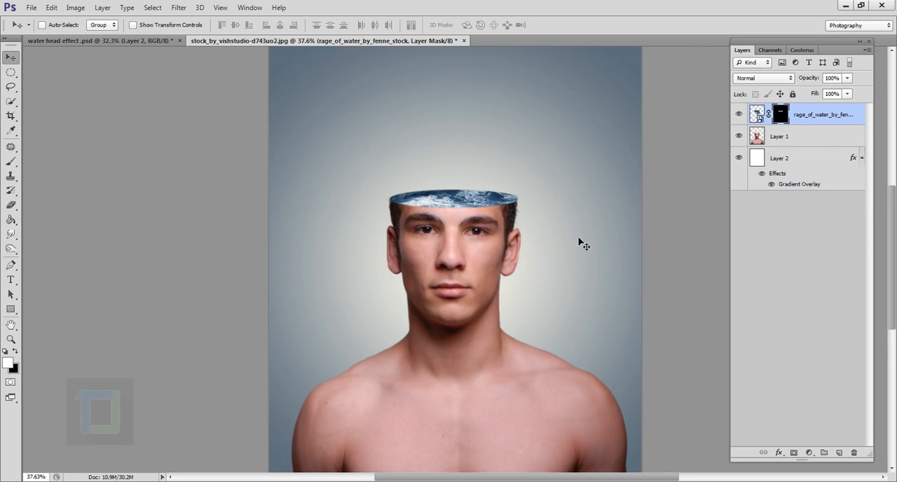
click(32, 7)
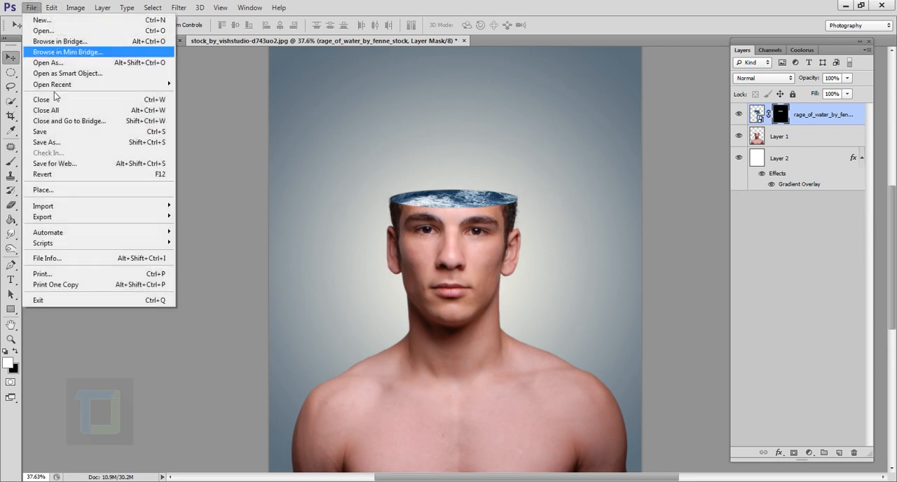
click(75, 191)
click(391, 142)
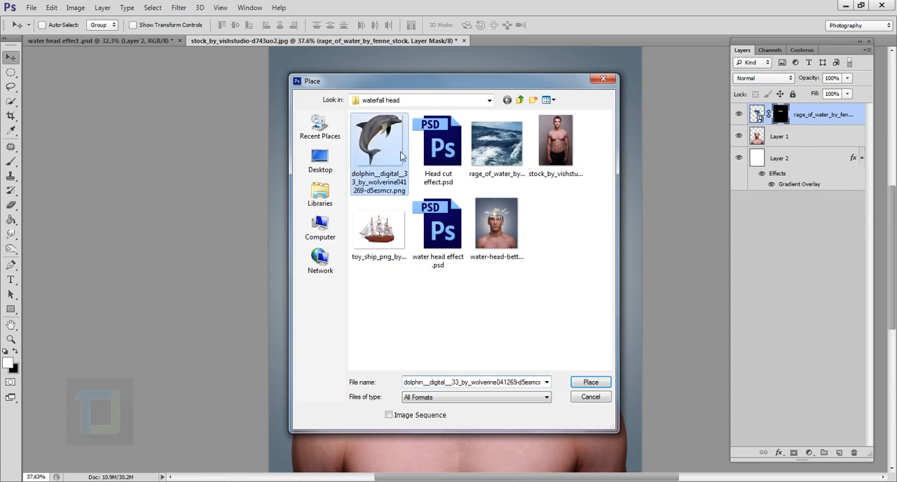
click(590, 382)
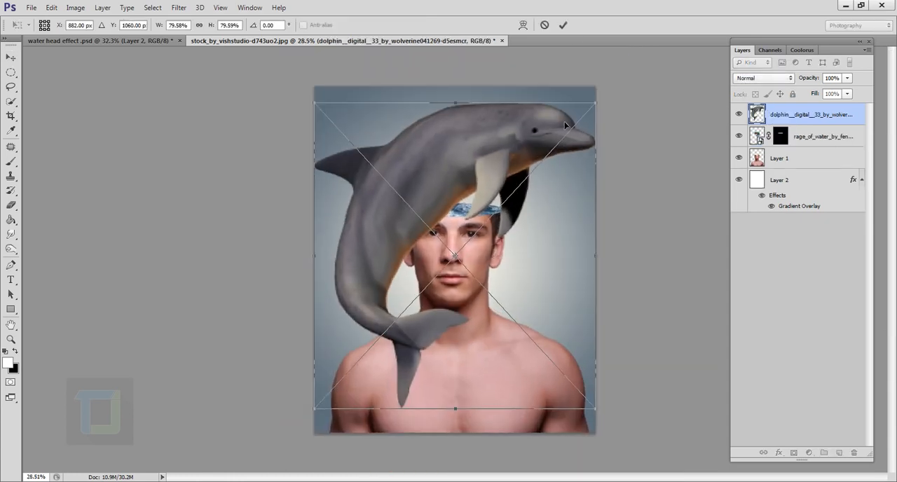
- Scale the placed dolphin down to about 5.4% and position it over the water, above the forehead's left half
drag(585, 113, 330, 320)
scroll(354, 347, up, 7)
drag(348, 427, 542, 126)
drag(489, 174, 477, 287)
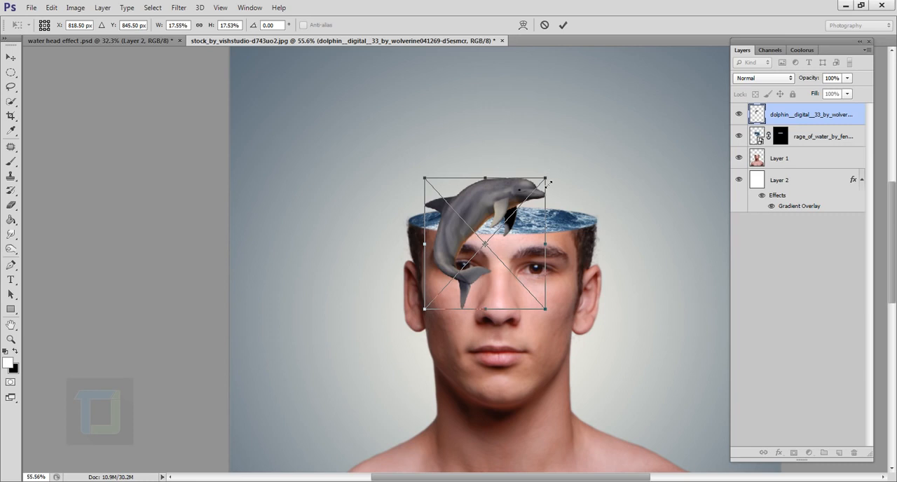
drag(547, 180, 505, 203)
scroll(500, 245, up, 4)
drag(501, 247, 452, 271)
drag(450, 219, 435, 245)
drag(463, 190, 448, 207)
mouse_move(429, 242)
mouse_down()
mouse_move(430, 227)
mouse_move(424, 234)
mouse_up()
scroll(425, 234, up, 2)
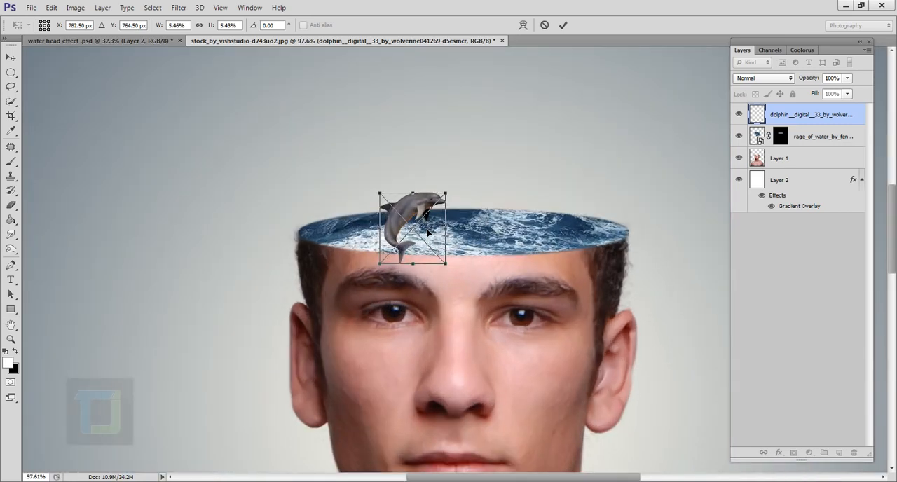
- Flip the dolphin horizontally, rotate it about 13°, adjust its position on the water and commit the placement
right_click(427, 232)
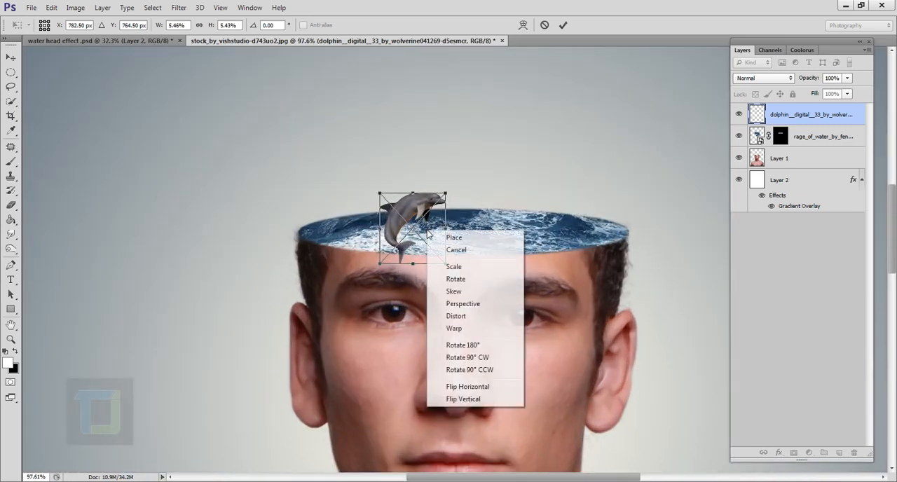
click(476, 390)
drag(434, 233, 419, 236)
drag(449, 171, 461, 184)
drag(421, 230, 425, 231)
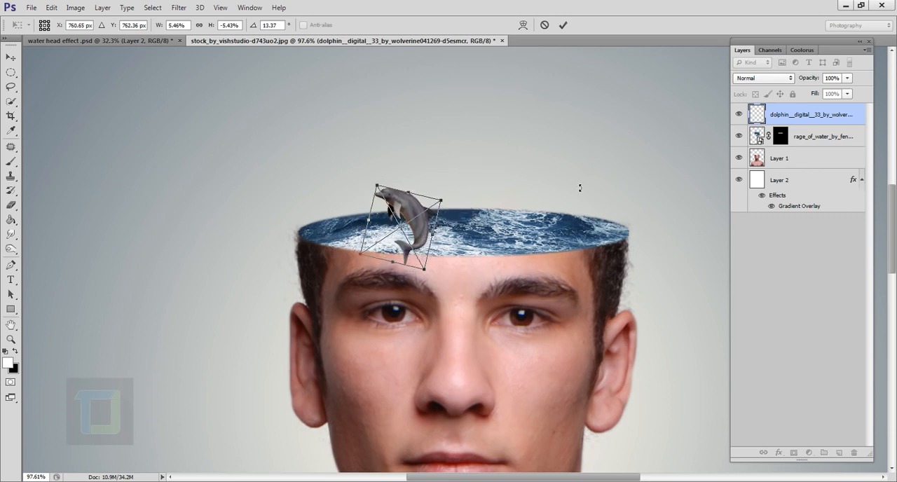
click(563, 25)
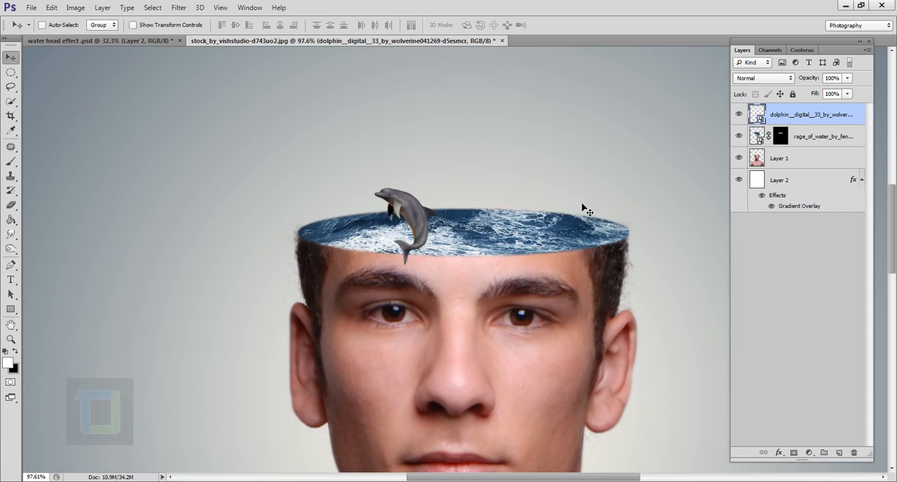
- Rasterize the dolphin layer and erase the dolphin's tail and lower body with a soft 45 px Eraser at 0% hardness
right_click(817, 122)
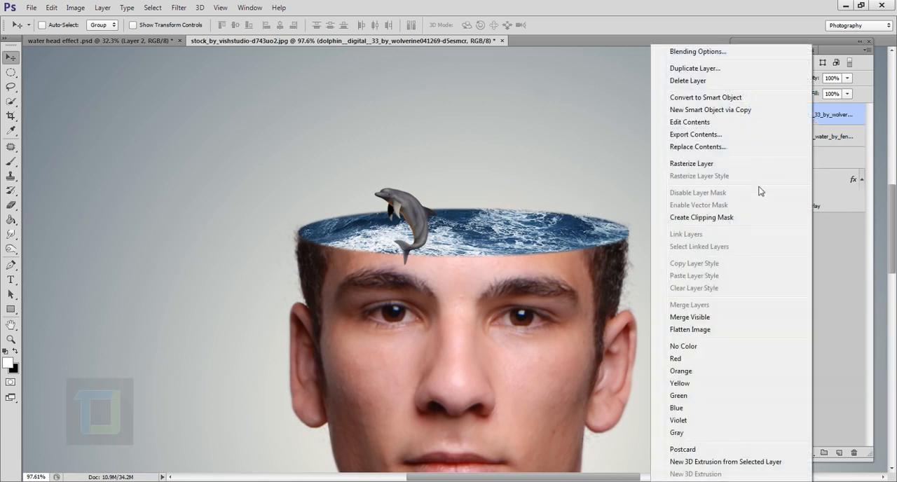
click(700, 166)
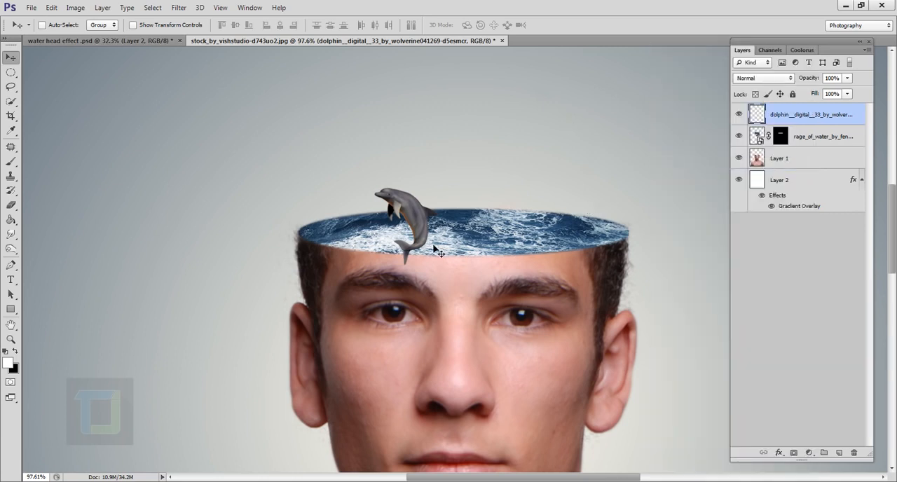
click(10, 204)
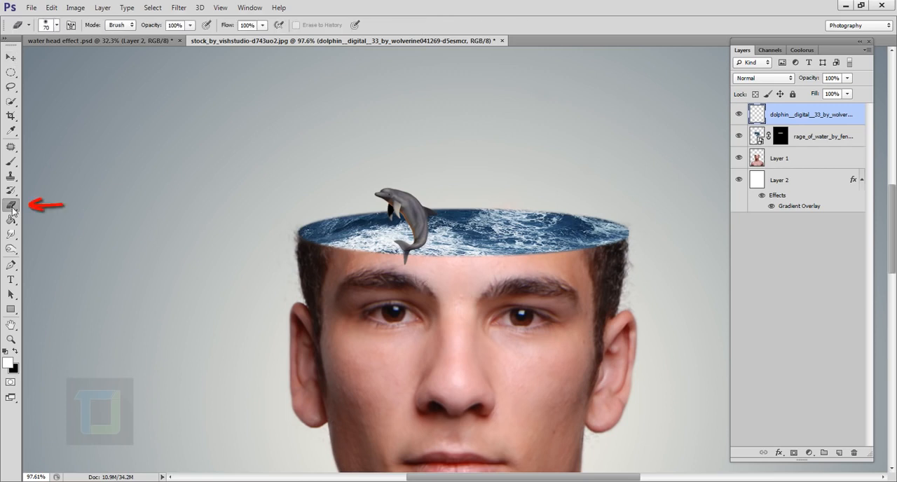
click(57, 25)
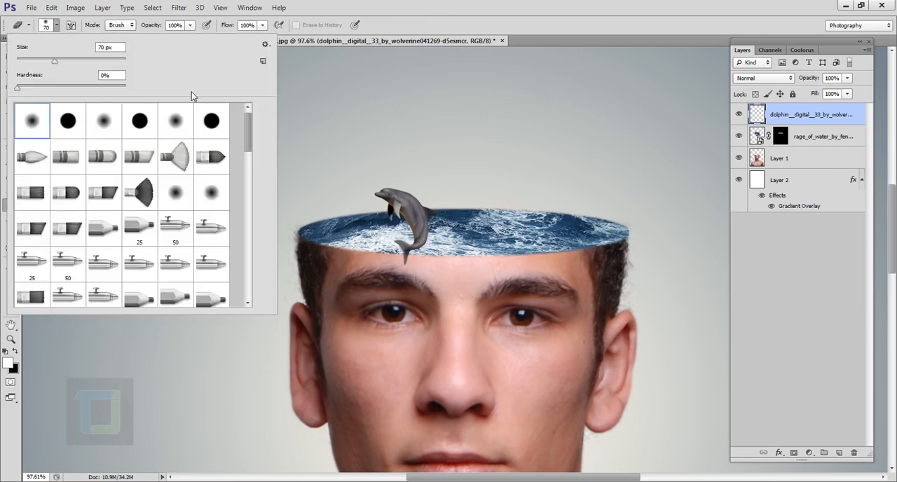
click(124, 78)
key(Return)
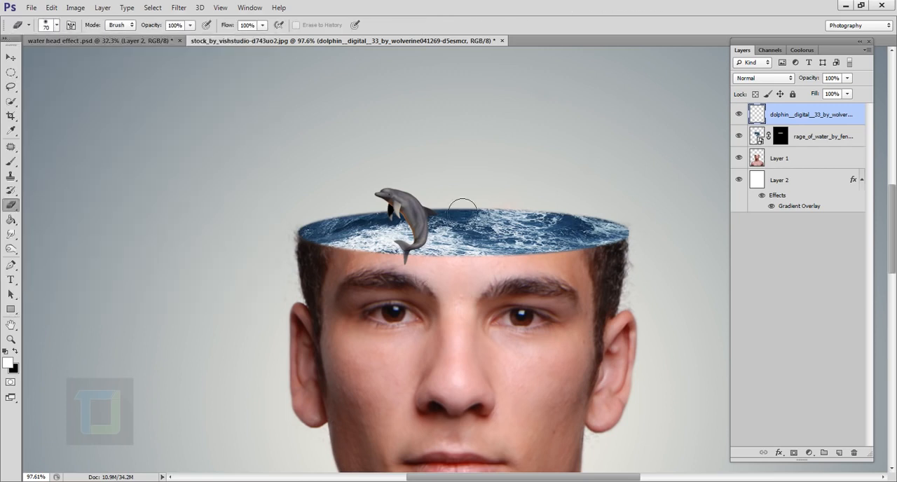
scroll(456, 210, up, 5)
key(bracketleft)
key(bracketleft)
key(bracketleft)
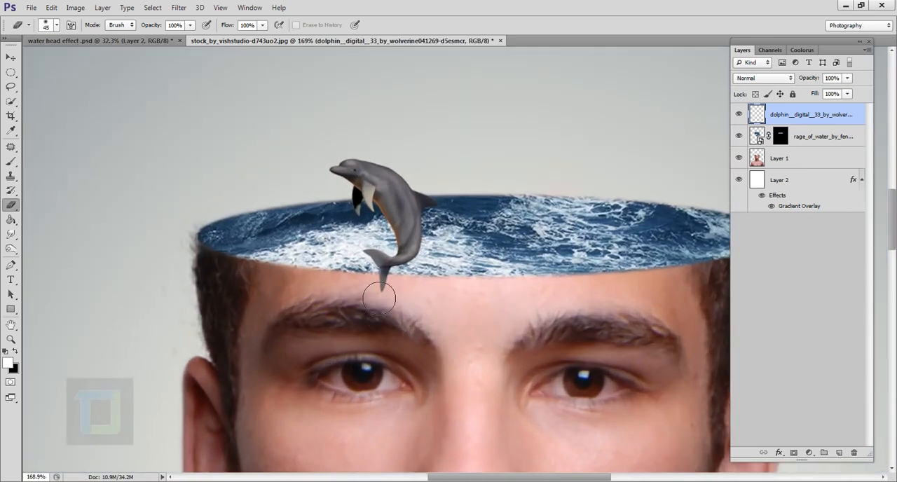
mouse_move(380, 299)
mouse_down()
mouse_move(463, 289)
mouse_move(400, 287)
mouse_move(464, 287)
mouse_move(410, 287)
mouse_move(469, 277)
mouse_move(420, 270)
mouse_move(431, 270)
mouse_move(420, 251)
mouse_up()
- Move the dolphin slightly down and to the left so it sits in the waves
scroll(424, 252, down, 2)
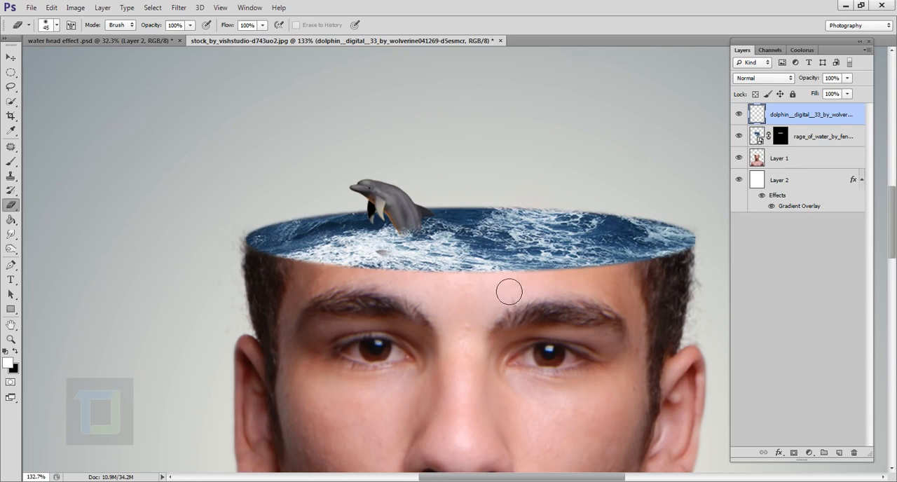
click(7, 58)
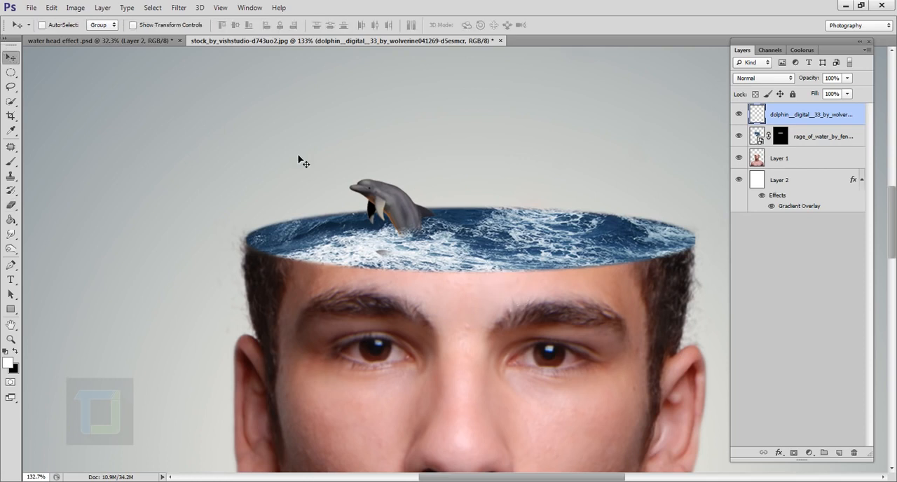
drag(380, 218, 374, 223)
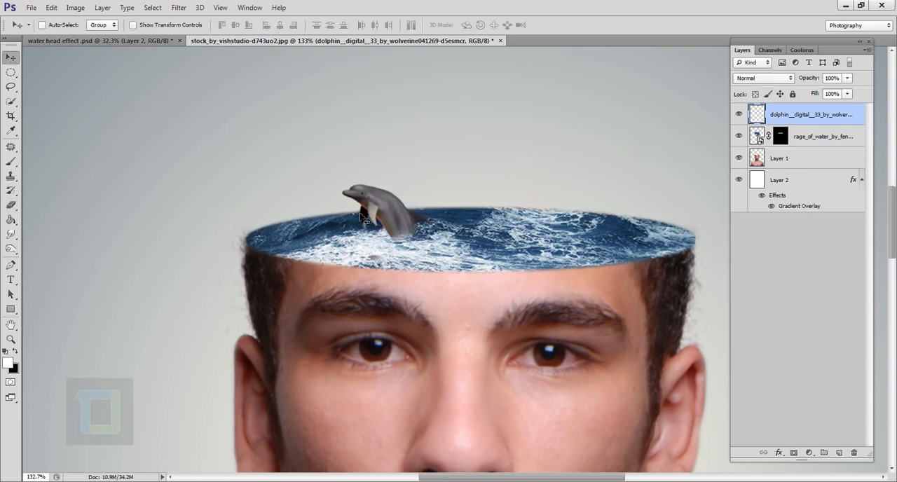
- Place the toy ship PNG from the waterfall head folder into the document above the dolphin layer
key(ctrl+0)
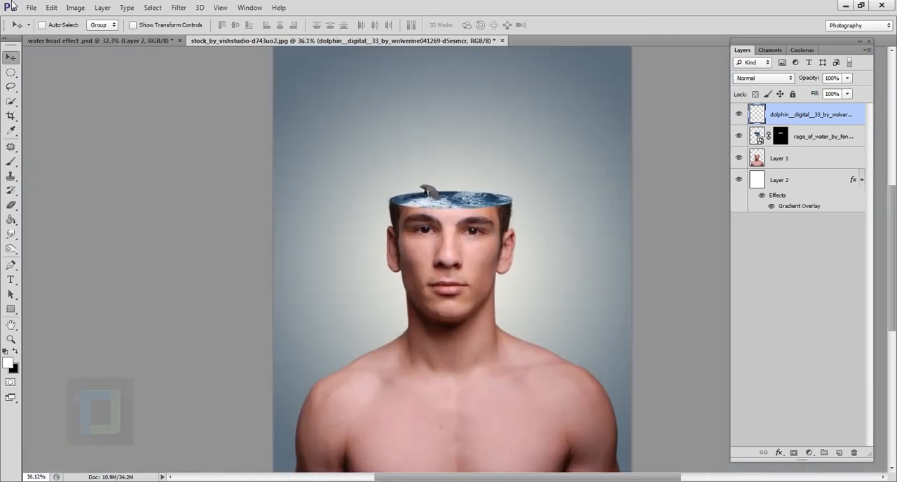
click(31, 7)
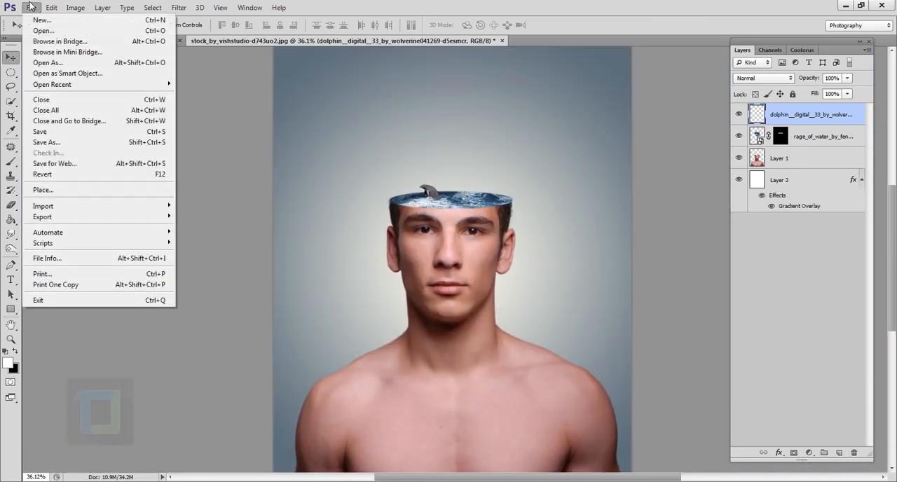
click(82, 191)
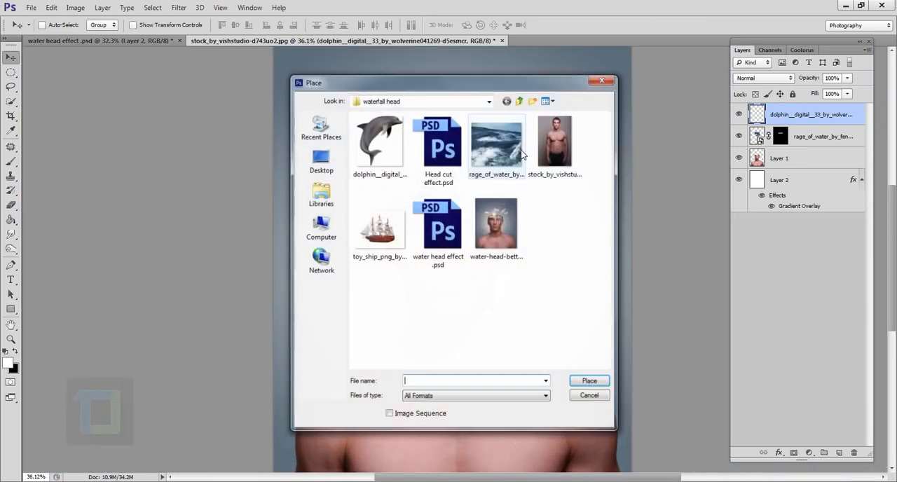
click(378, 228)
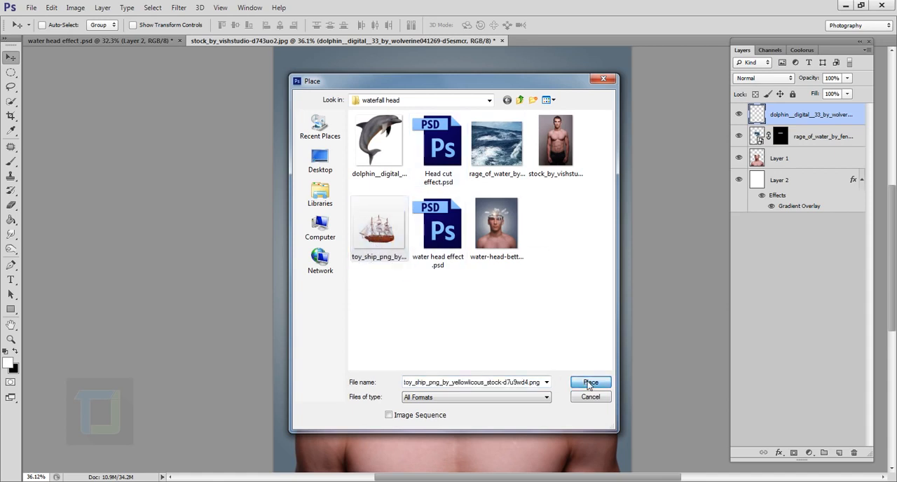
click(590, 382)
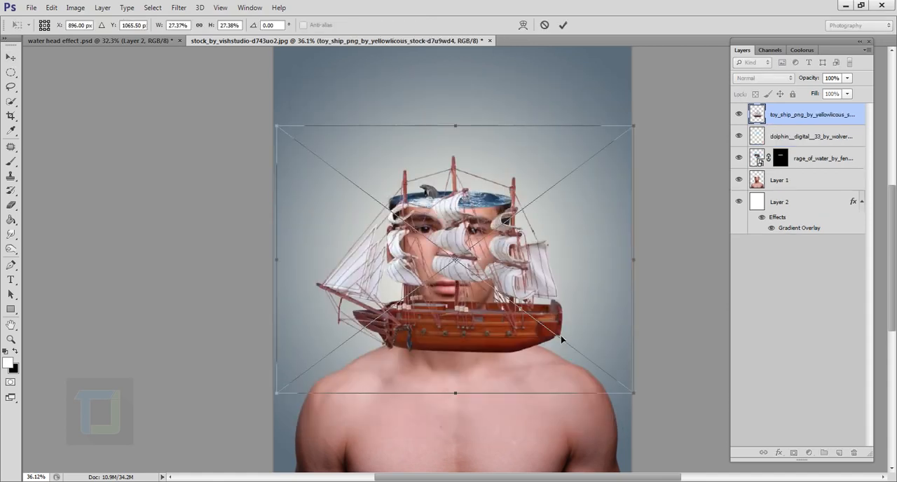
- Flip the toy ship horizontally, scale it down to about 5.2% and position it on the water beside the dolphin
right_click(481, 166)
click(523, 322)
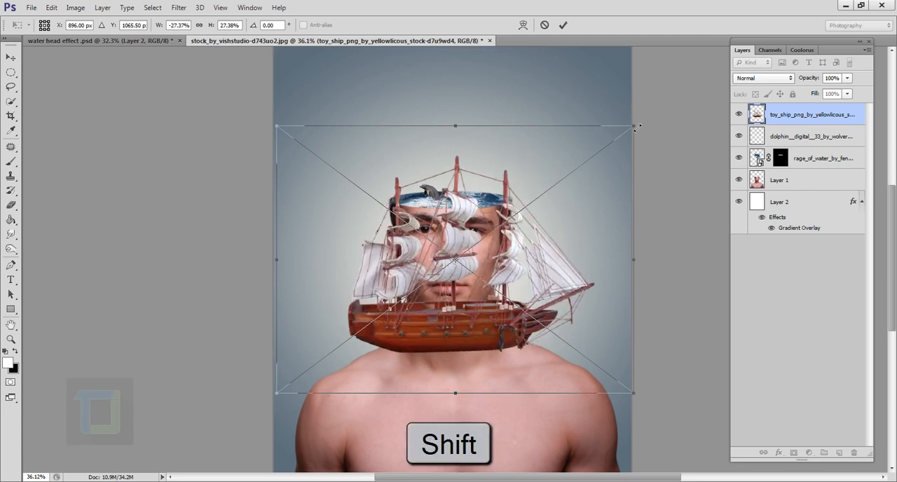
drag(638, 126, 379, 273)
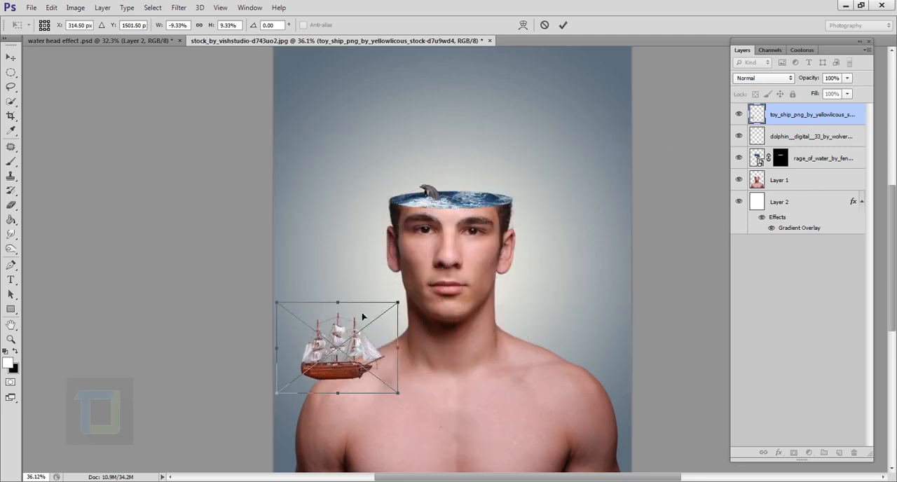
scroll(370, 346, up, 4)
drag(371, 347, 597, 106)
drag(597, 105, 534, 275)
scroll(533, 275, up, 4)
drag(592, 181, 484, 261)
scroll(457, 272, up, 6)
mouse_move(453, 307)
mouse_down()
mouse_move(457, 272)
mouse_move(439, 314)
mouse_up()
drag(243, 395, 257, 384)
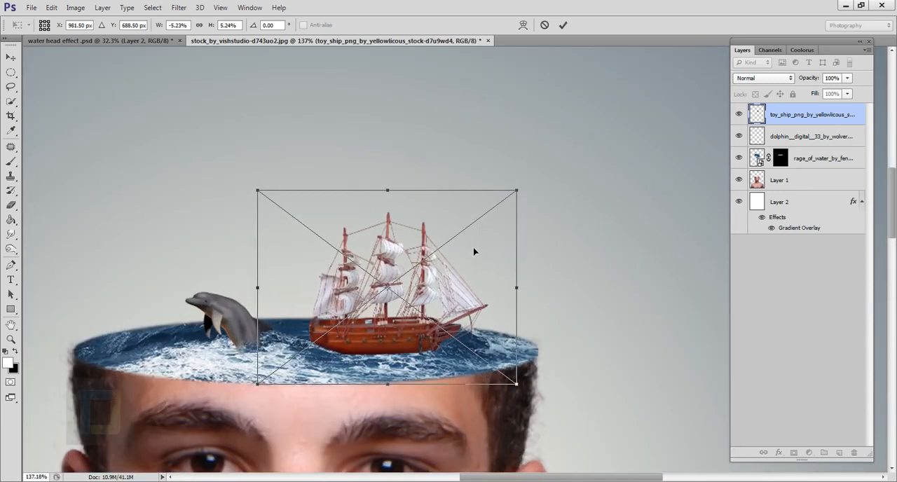
- Distort the ship with Perspective so its bow end is larger, commit the placement and shift the ship slightly down and to the left
right_click(477, 265)
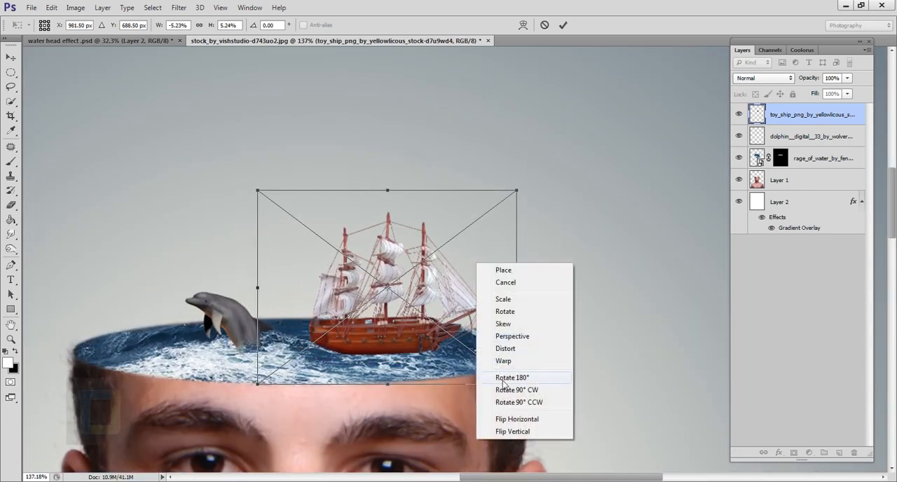
click(518, 339)
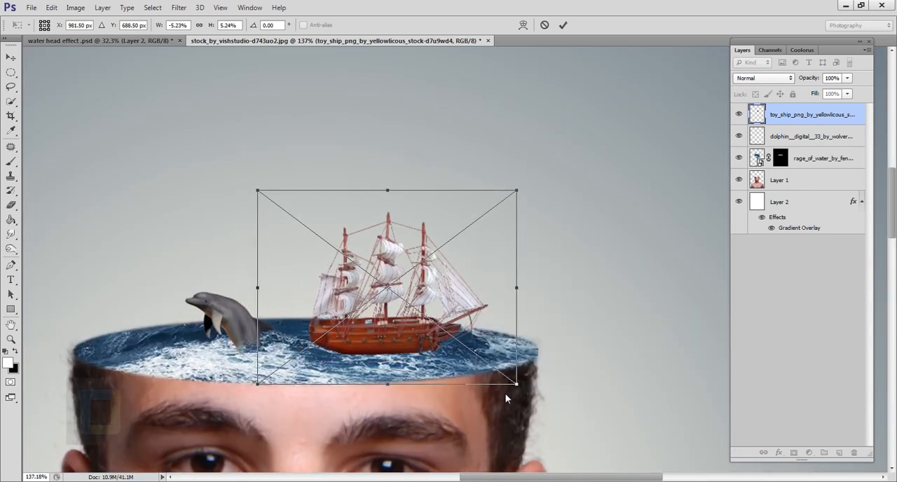
drag(518, 384, 528, 406)
key(shift+Right)
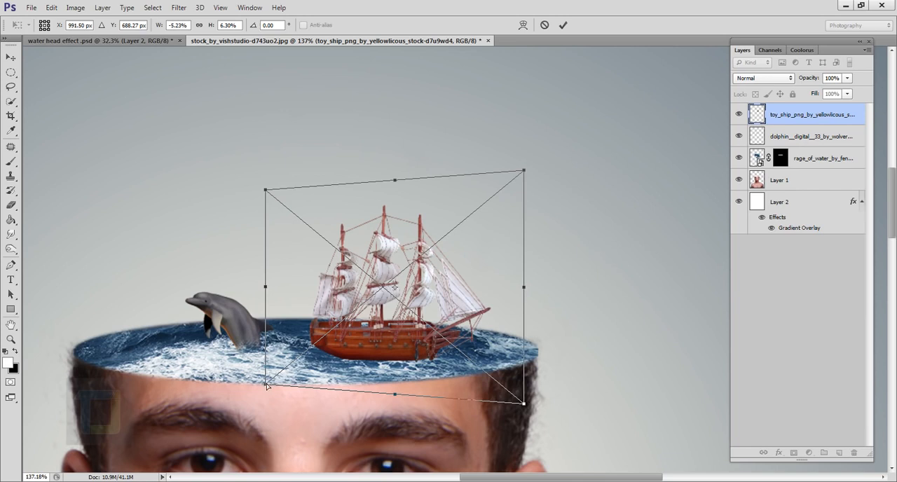
drag(266, 385, 267, 385)
drag(267, 190, 266, 209)
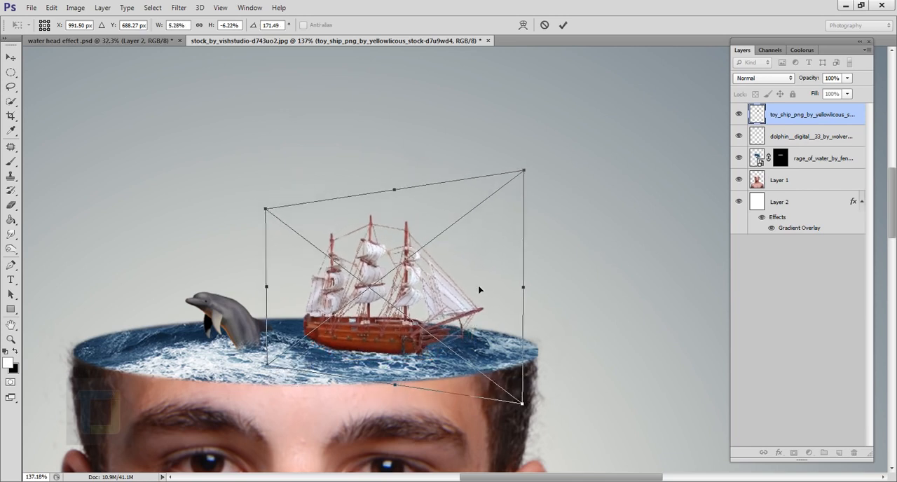
click(562, 26)
scroll(396, 354, up, 2)
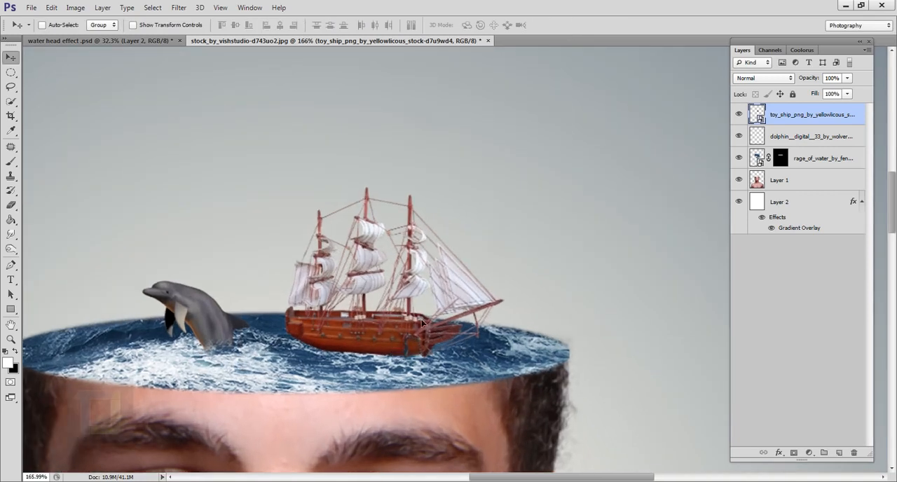
drag(421, 320, 419, 323)
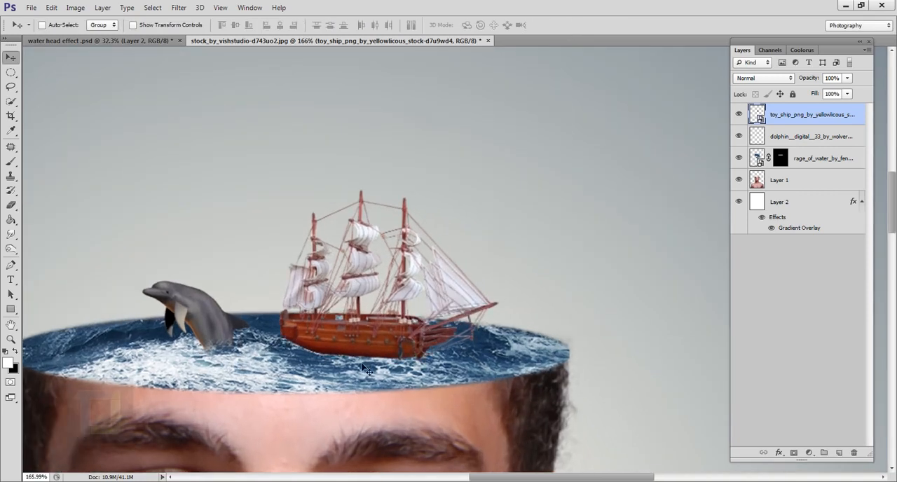
- Rasterize the toy ship layer and erase the bottom edge of the hull with a soft 20 px Eraser so it sinks into the waves
right_click(818, 118)
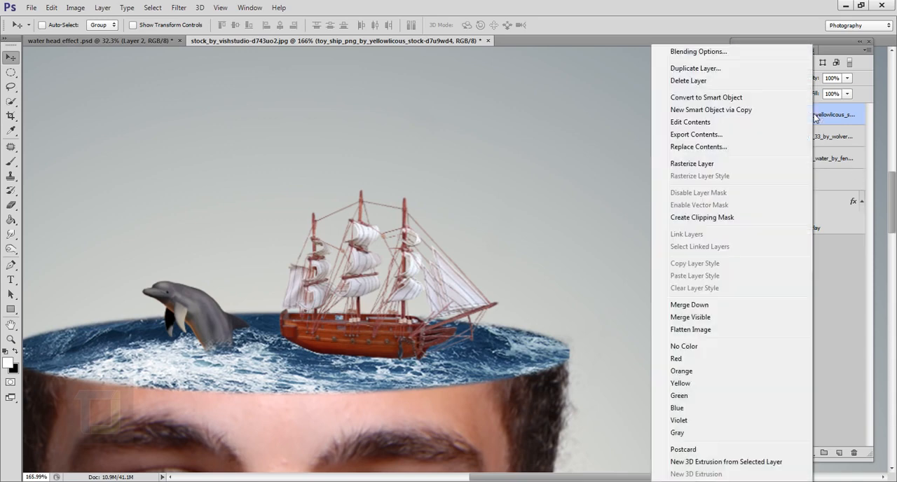
click(697, 173)
key(e)
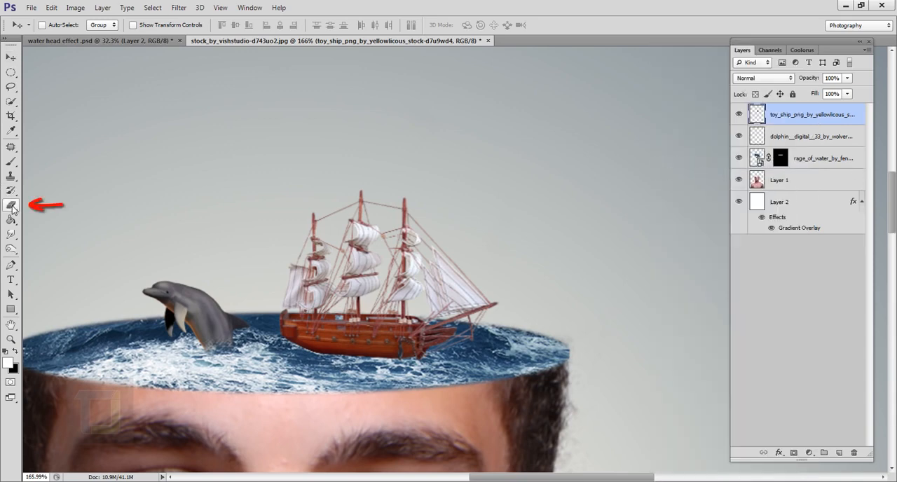
scroll(437, 415, up, 3)
scroll(437, 414, up, 1)
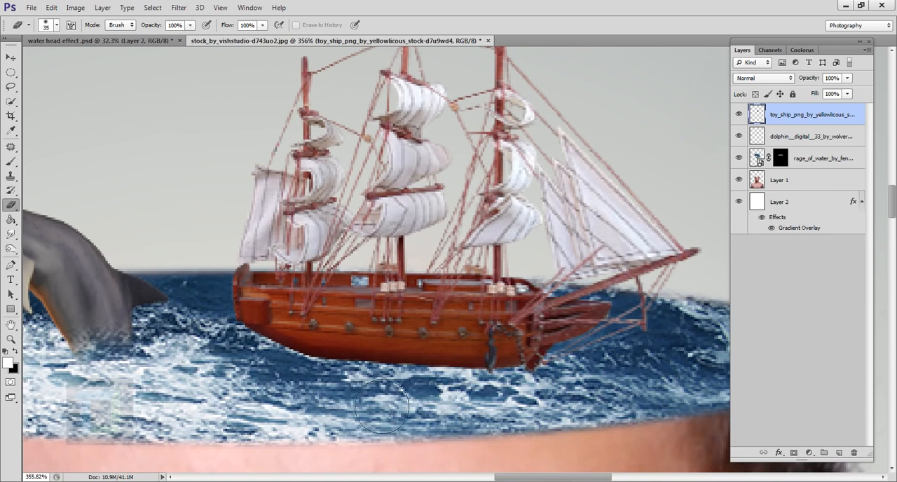
key(bracketleft)
key(bracketleft)
key(bracketleft)
key(bracketleft)
key(bracketleft)
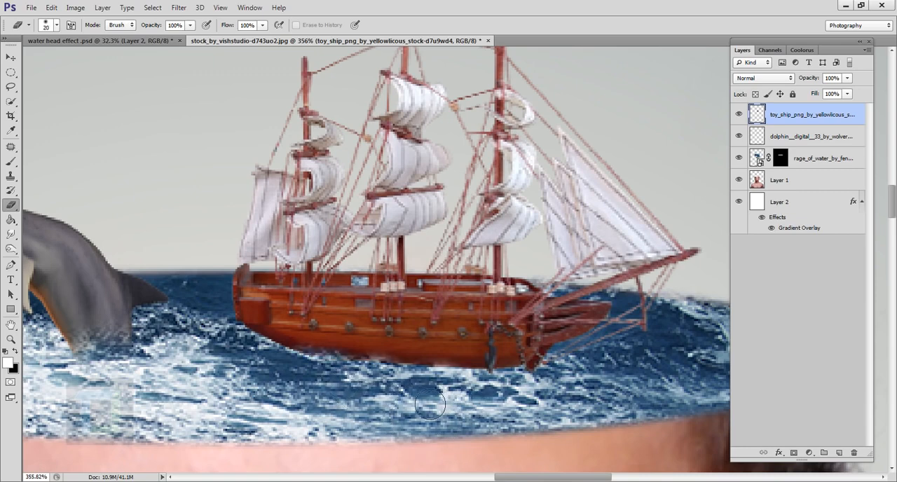
mouse_move(479, 408)
mouse_down()
mouse_move(526, 405)
mouse_move(366, 417)
mouse_move(282, 378)
mouse_move(392, 398)
mouse_move(482, 393)
mouse_move(523, 402)
mouse_move(532, 373)
mouse_up()
scroll(531, 369, down, 8)
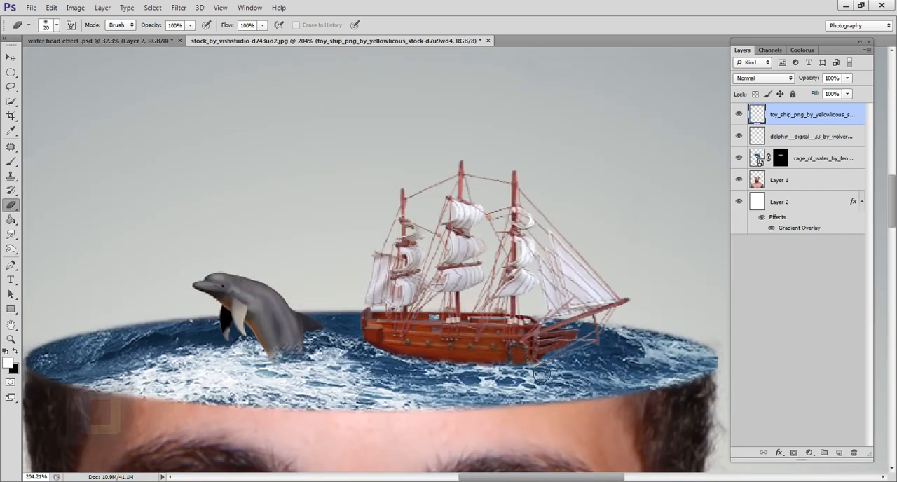
scroll(466, 402, up, 5)
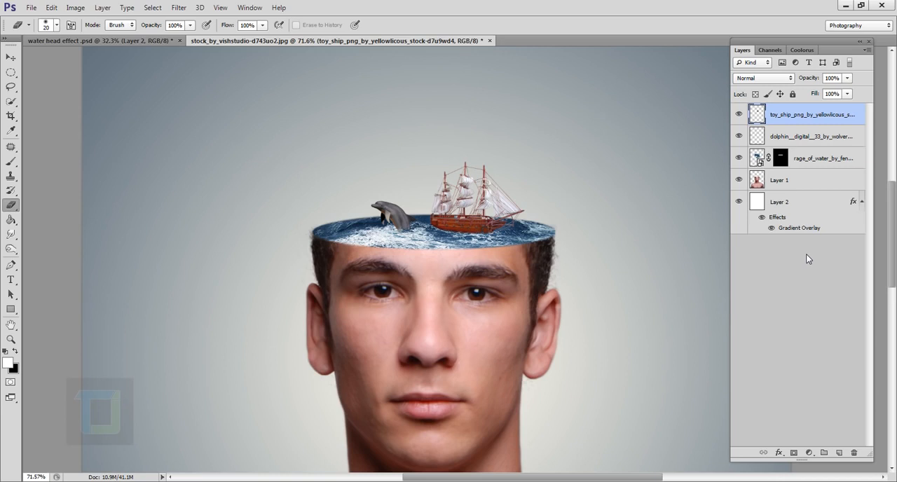
- Create a new layer above the ship and choose the 1935 px waterfall brush for the Brush tool
click(839, 453)
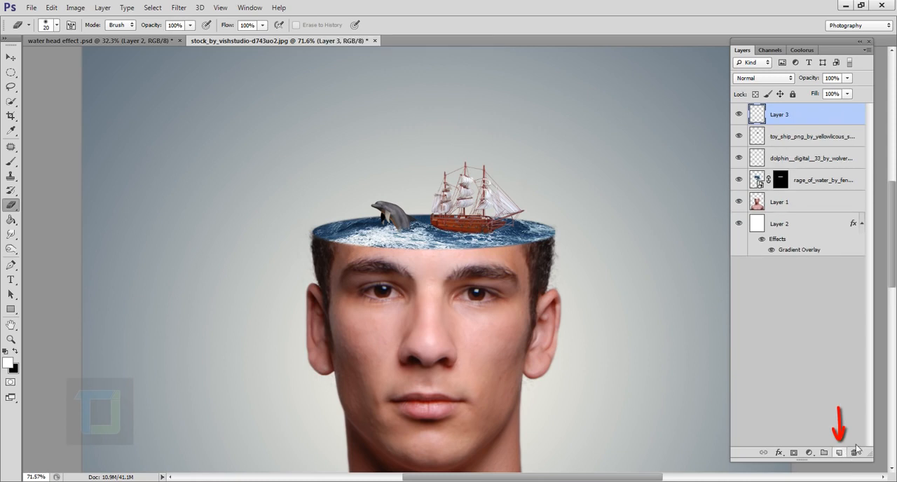
click(11, 161)
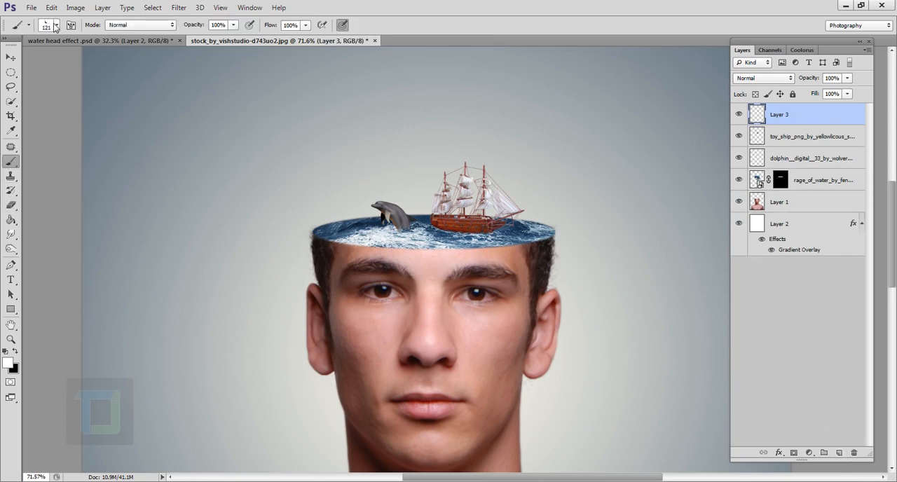
click(55, 26)
drag(247, 140, 242, 256)
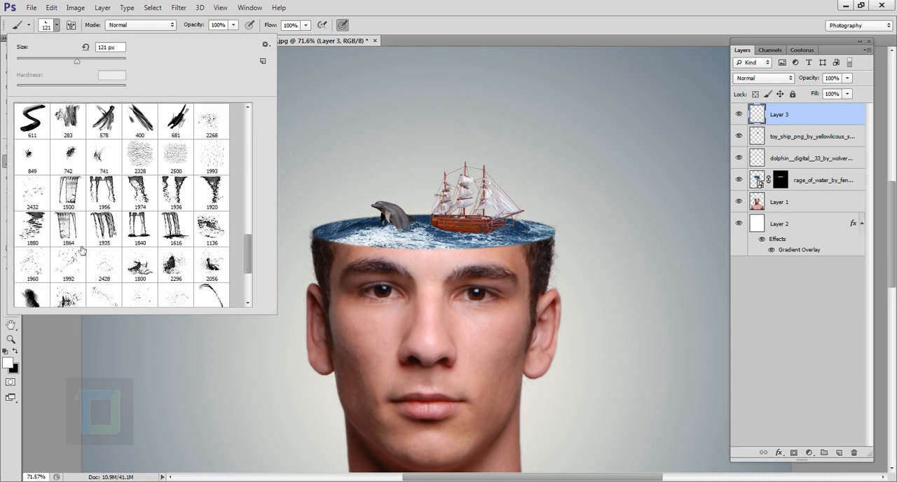
click(104, 228)
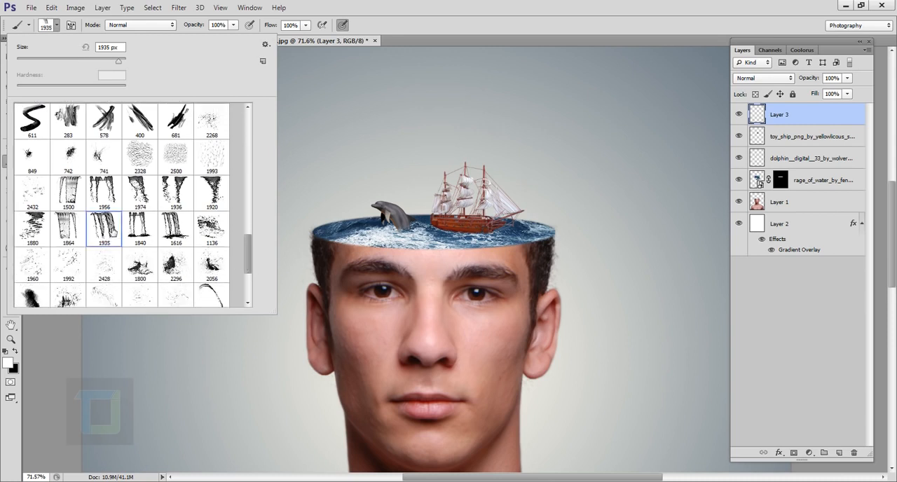
click(452, 20)
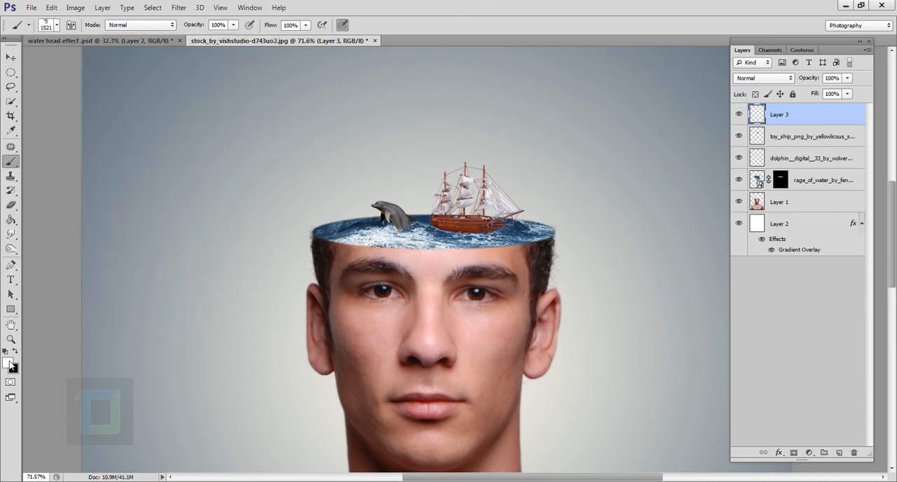
- Reduce the waterfall brush to 300 px and stamp white water streaks once from the head's rim over the eye and ear below the ship
key(bracketleft)
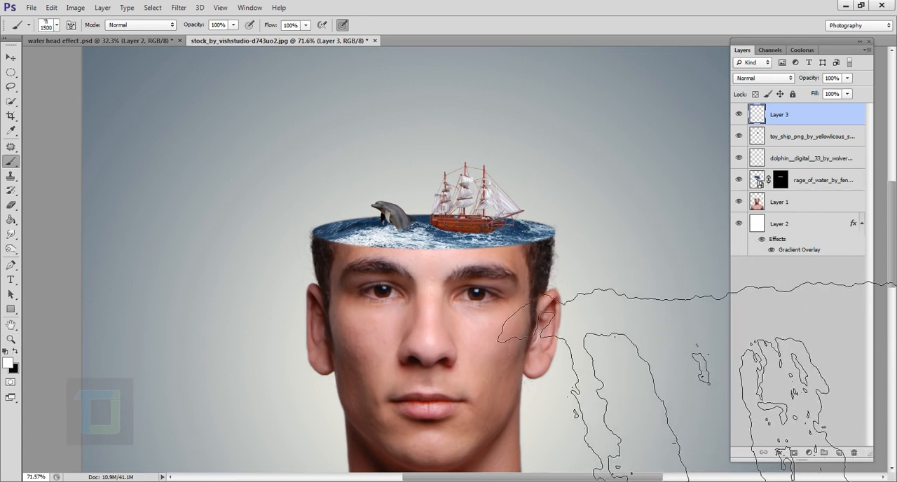
key(bracketleft)
key(bracketleft)
key(bracketleft)
key(bracketleft)
key(bracketleft)
key(bracketleft)
key(bracketleft)
key(bracketleft)
key(bracketleft)
key(bracketleft)
key(bracketleft)
key(bracketleft)
key(bracketleft)
scroll(602, 326, up, 2)
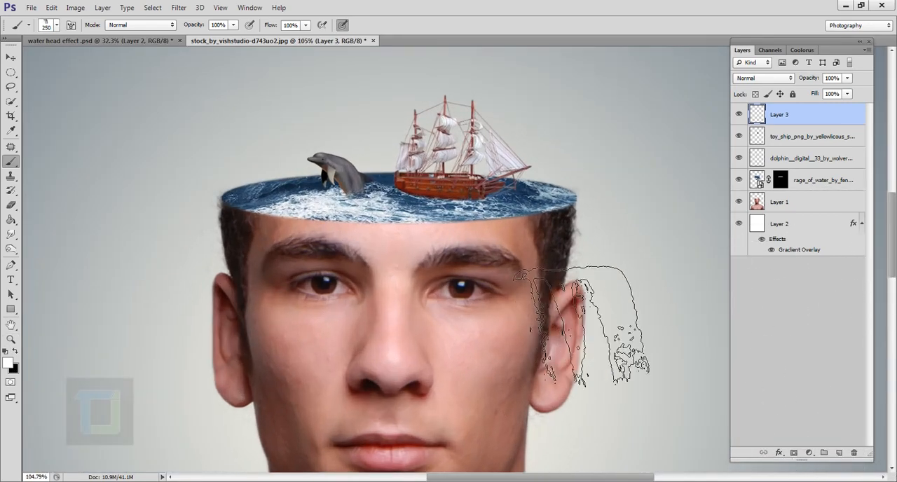
scroll(523, 287, down, 1)
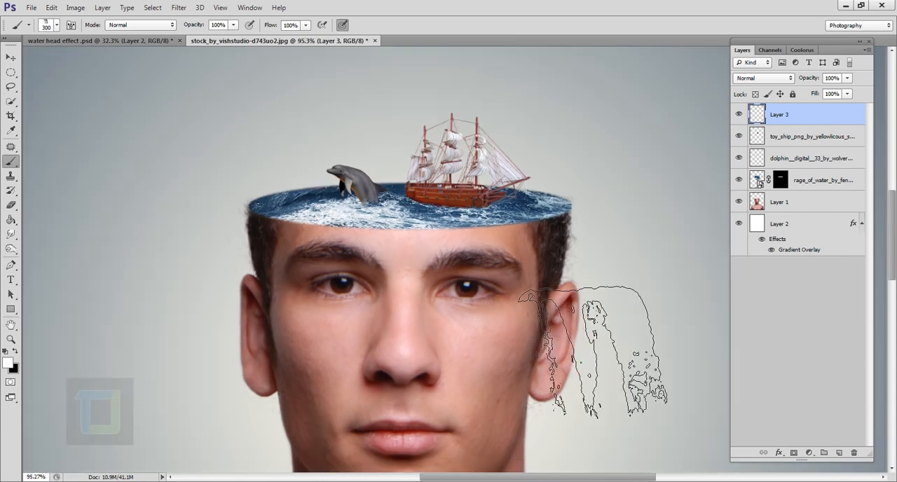
key(ctrl+d)
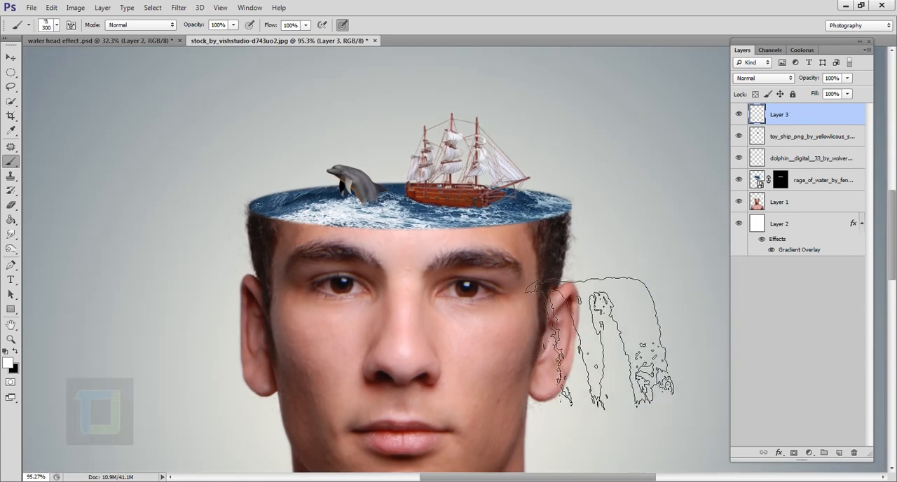
click(513, 280)
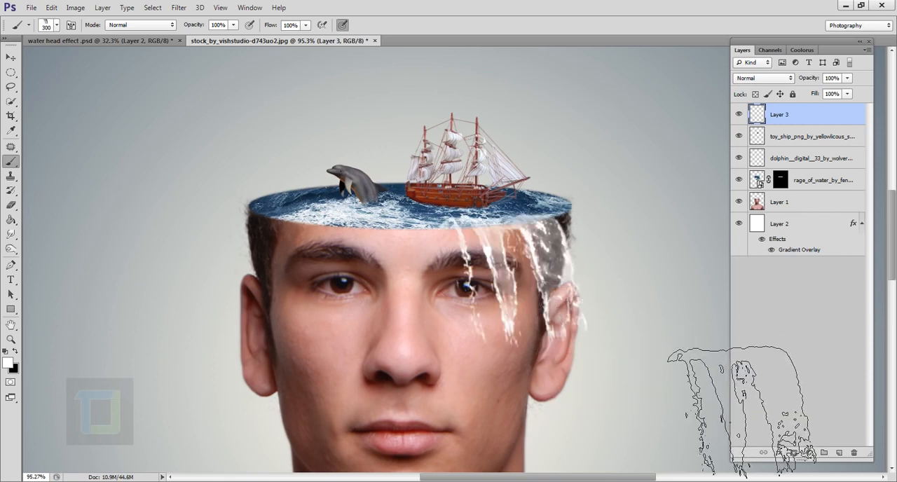
- Warp the water streaks so they fall more vertically along the side of the face, and commit the transform
key(ctrl+t)
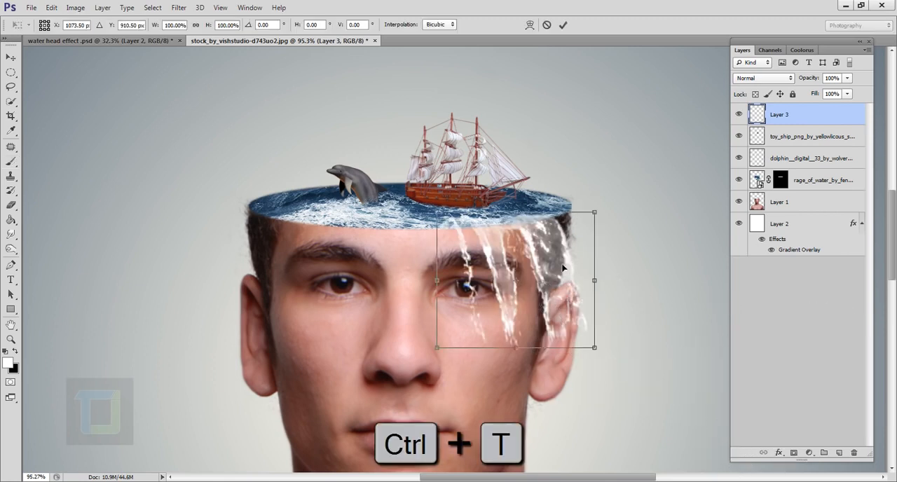
right_click(553, 258)
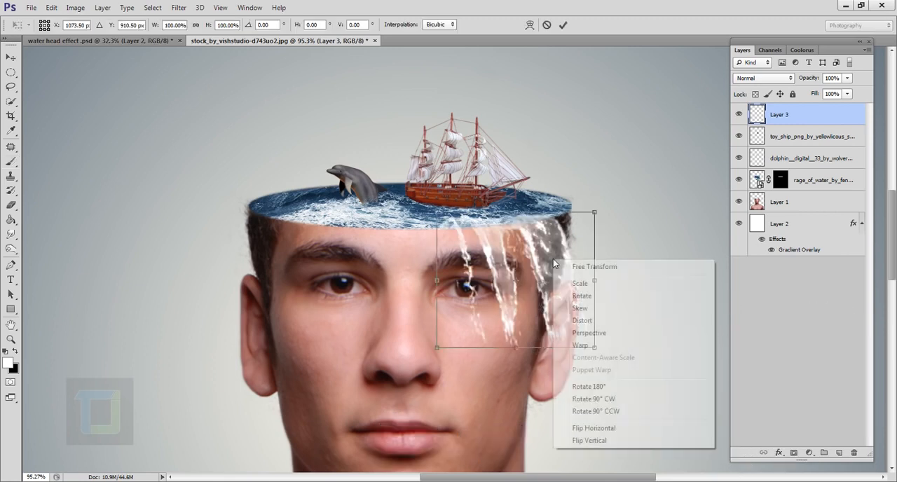
click(586, 346)
mouse_move(469, 347)
mouse_down()
mouse_move(455, 357)
mouse_move(464, 355)
mouse_up()
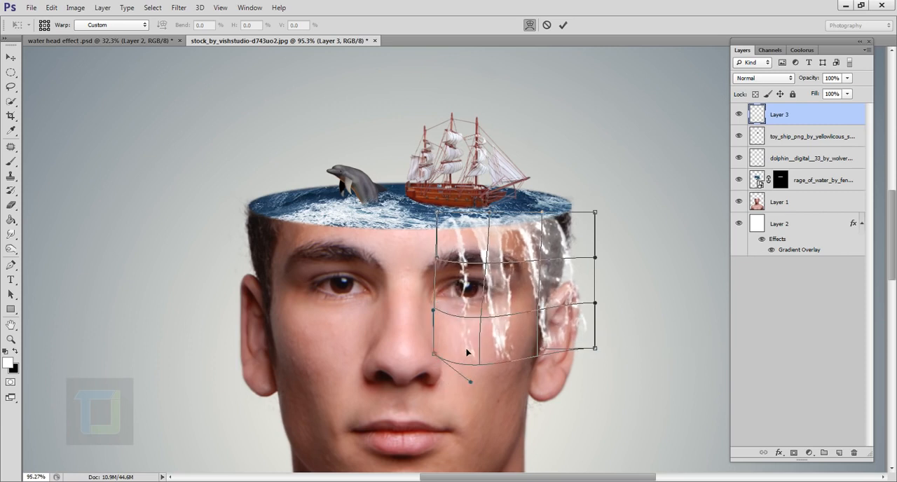
drag(525, 339, 512, 341)
mouse_move(566, 334)
mouse_down()
mouse_move(554, 342)
mouse_move(567, 340)
mouse_up()
drag(580, 238, 569, 239)
drag(582, 329, 580, 339)
drag(550, 254, 547, 257)
drag(553, 328, 543, 339)
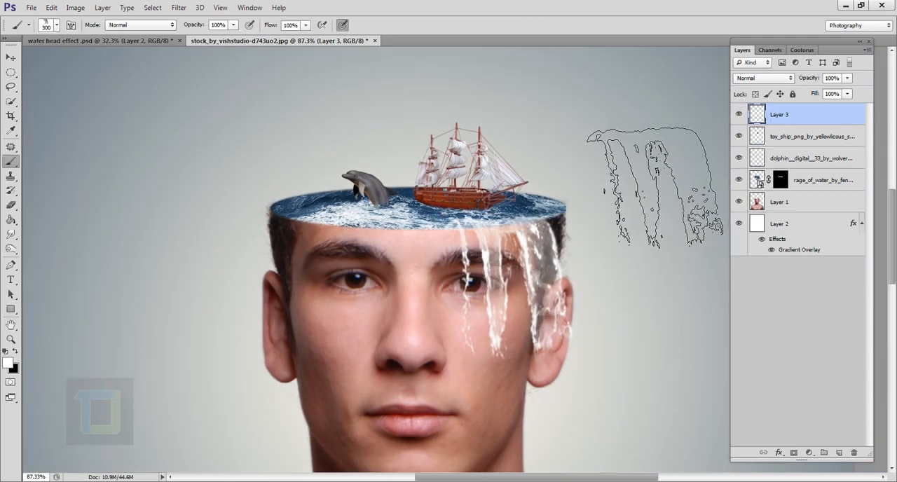
- Erase the excess water over the ear and around the head's edge, enlarging the soft Eraser from 20 to 50 px
click(11, 205)
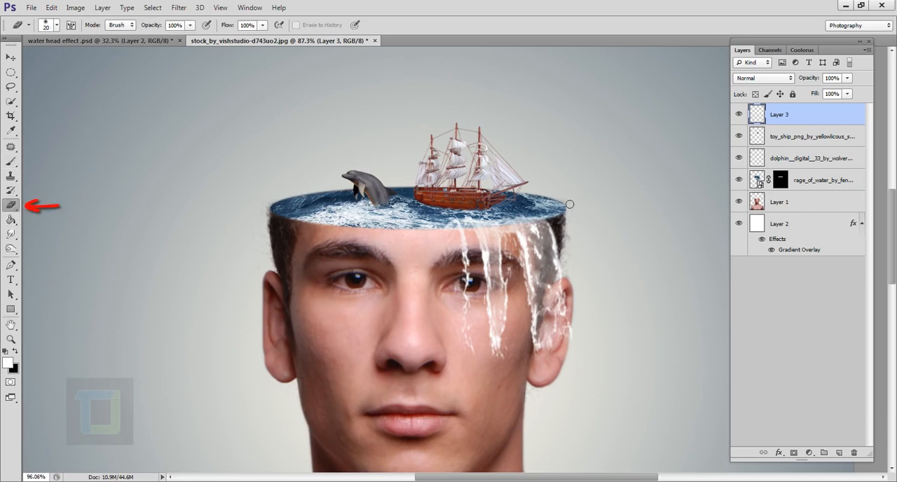
scroll(569, 204, up, 3)
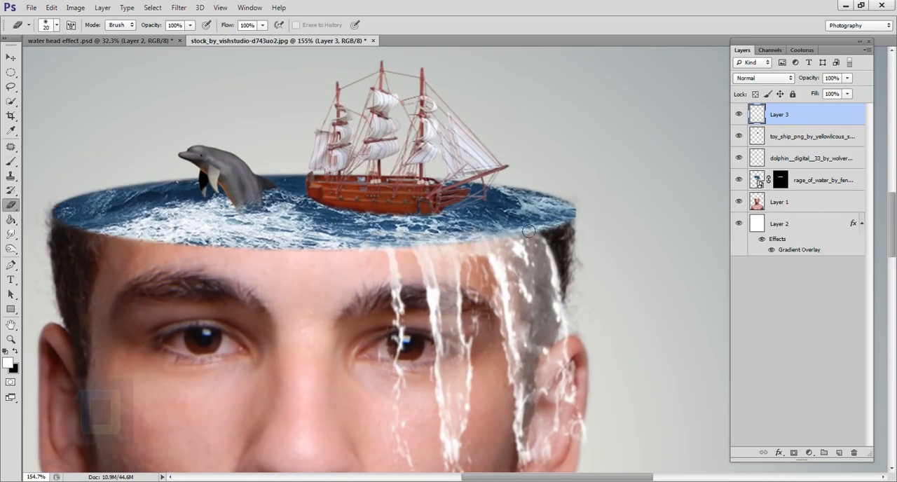
drag(609, 429, 518, 352)
drag(517, 352, 500, 344)
key(bracketright)
key(bracketright)
key(bracketright)
scroll(503, 331, down, 2)
scroll(502, 328, up, 1)
mouse_move(500, 255)
mouse_down()
mouse_move(498, 200)
mouse_move(484, 336)
mouse_up()
scroll(608, 346, down, 8)
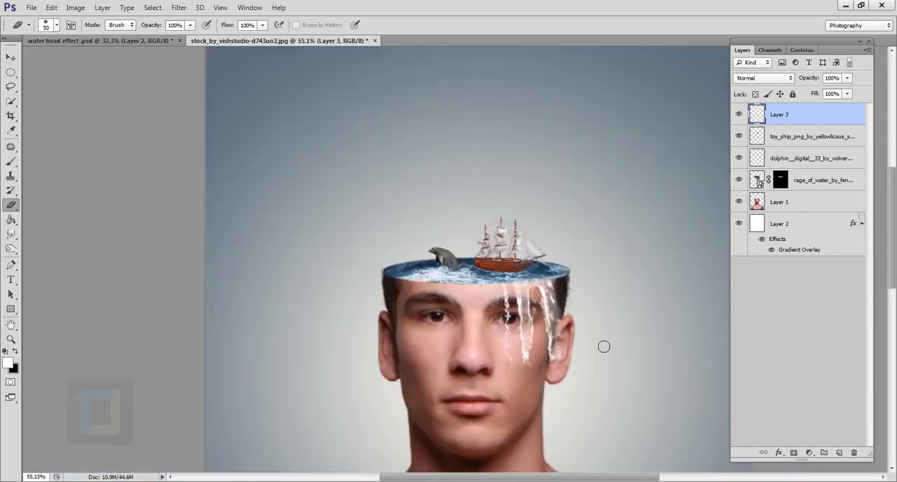
scroll(586, 347, up, 9)
mouse_move(535, 319)
mouse_down()
mouse_move(559, 421)
mouse_move(525, 227)
mouse_up()
scroll(571, 267, down, 11)
scroll(554, 260, up, 8)
scroll(543, 254, down, 4)
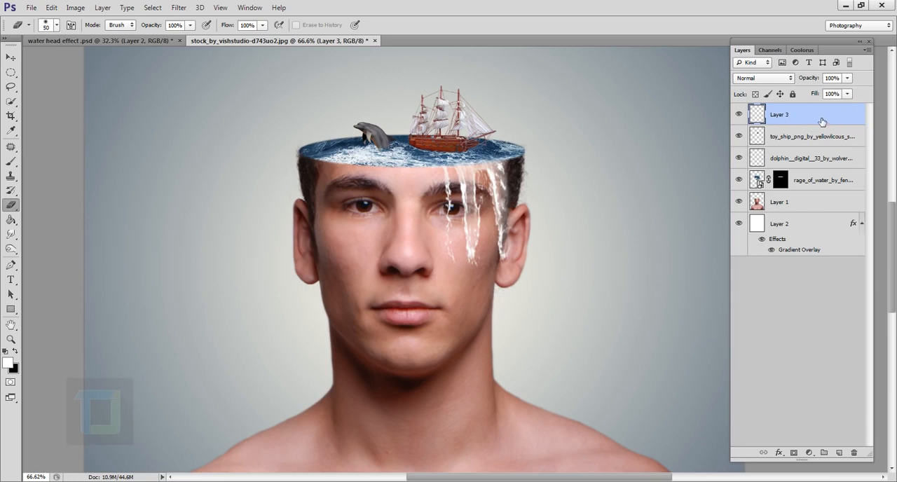
- Duplicate the waterfall layer and select the original Layer 3 beneath the copy
key(ctrl+j)
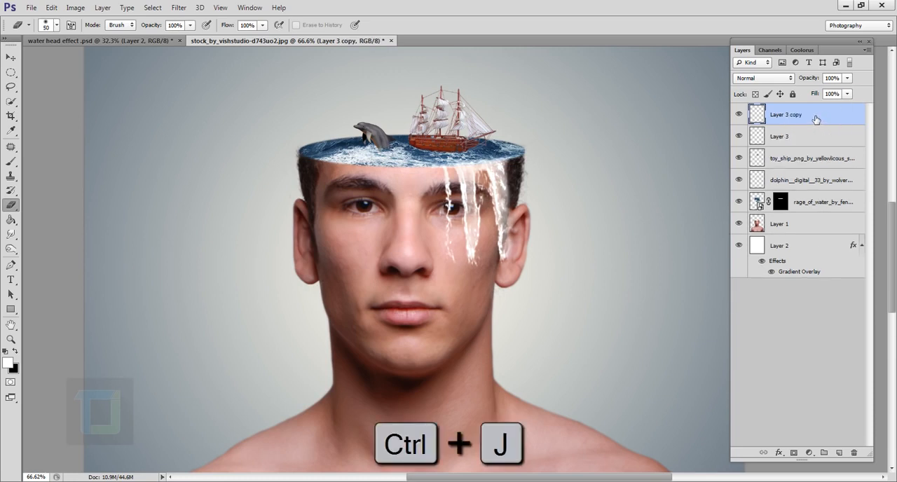
click(754, 139)
click(740, 137)
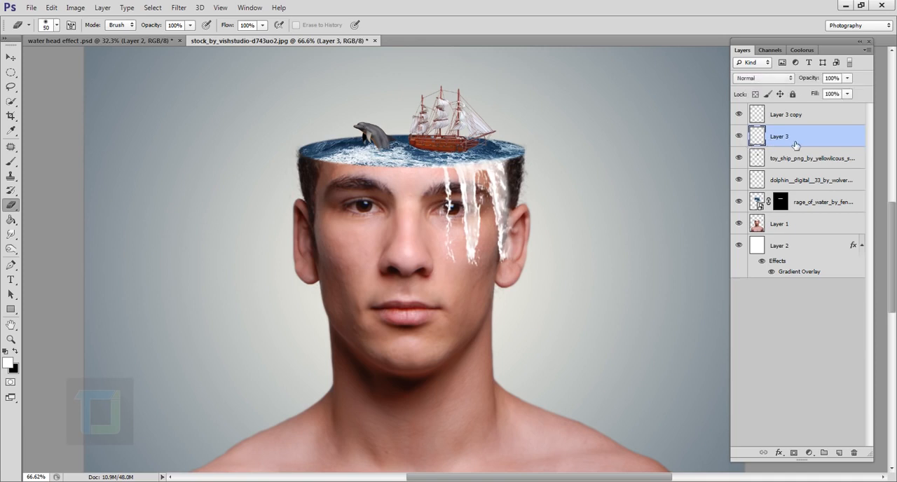
- Rename the original Layer 3 as "shadow"
double_click(787, 139)
text(s)
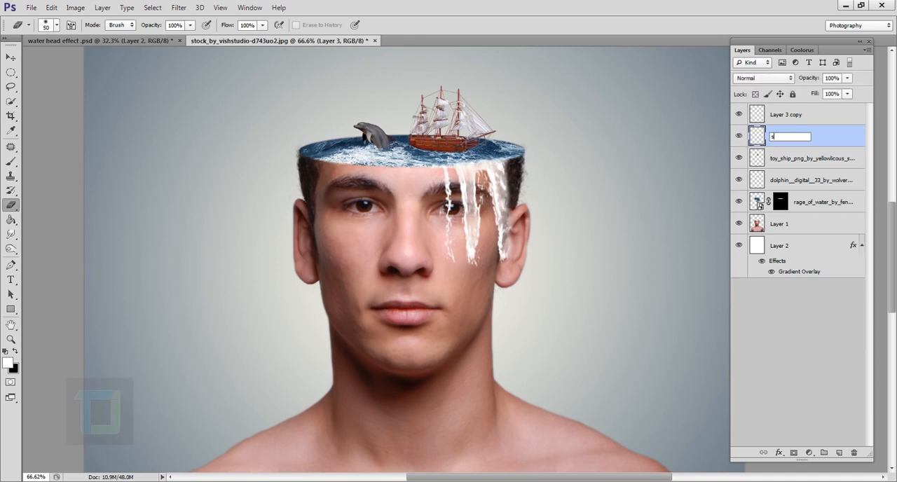
text(hadow)
key(Return)
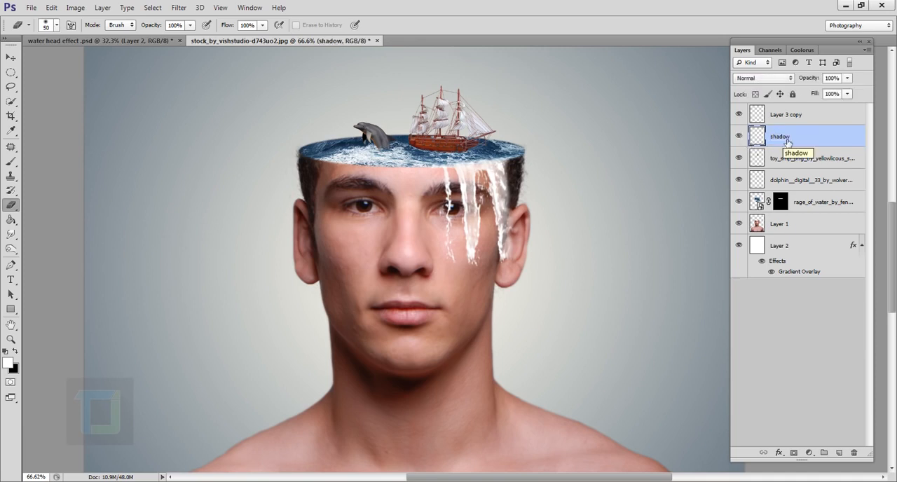
- Blacken the shadow layer by setting its Hue/Saturation lightness to -100, and toggle its visibility to check it
click(66, 7)
mouse_move(98, 36)
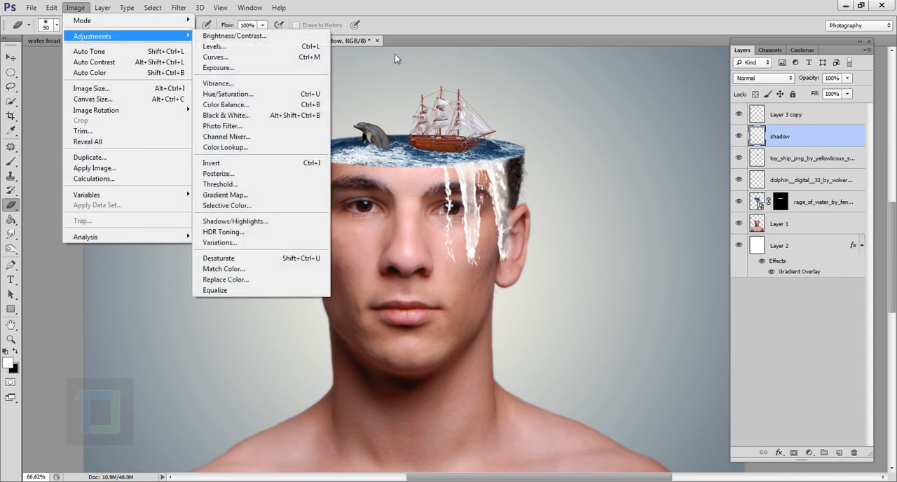
click(274, 95)
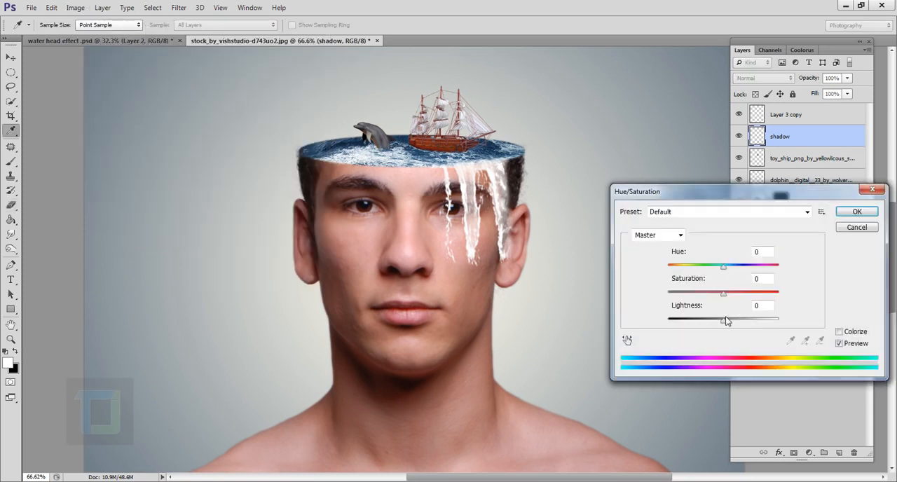
drag(724, 321, 635, 324)
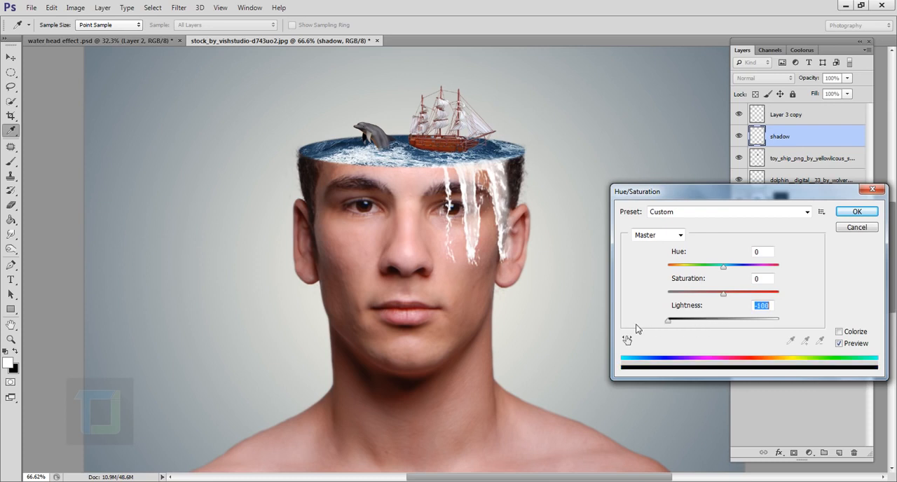
click(857, 211)
key(e)
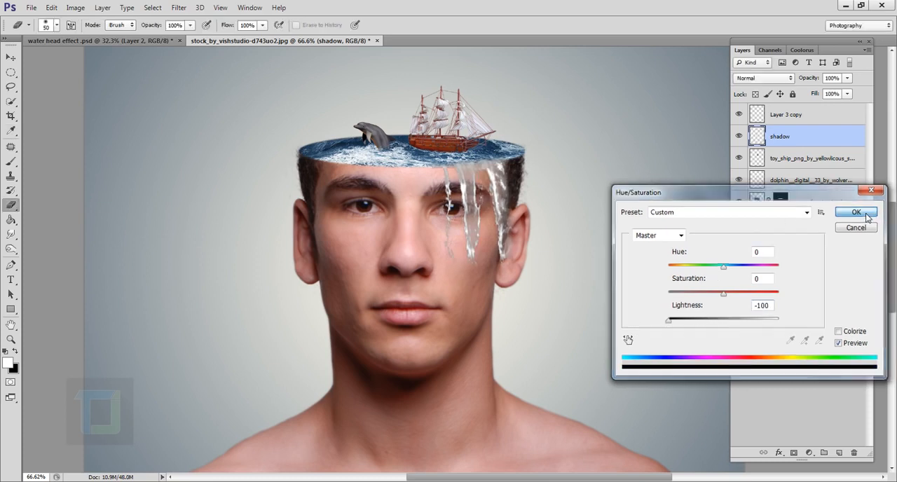
click(739, 136)
click(739, 137)
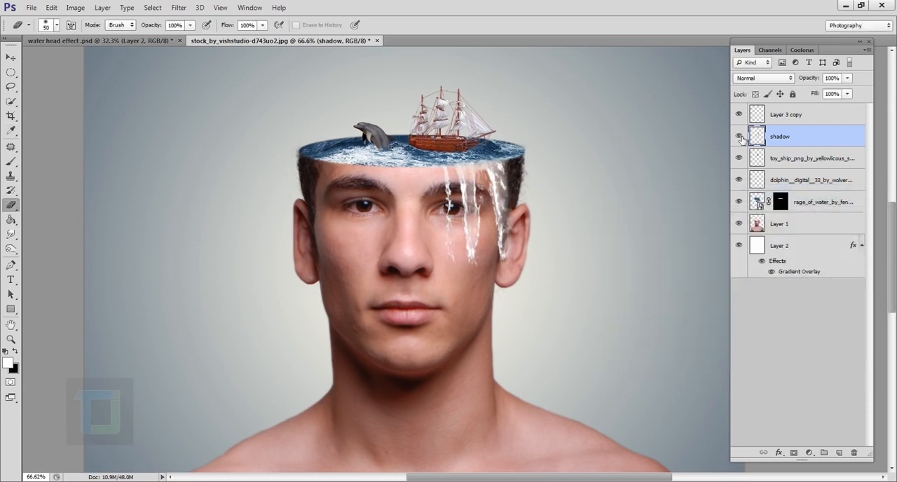
- Shift the shadow layer slightly to the left of the white water streaks with the Move tool
scroll(530, 234, up, 2)
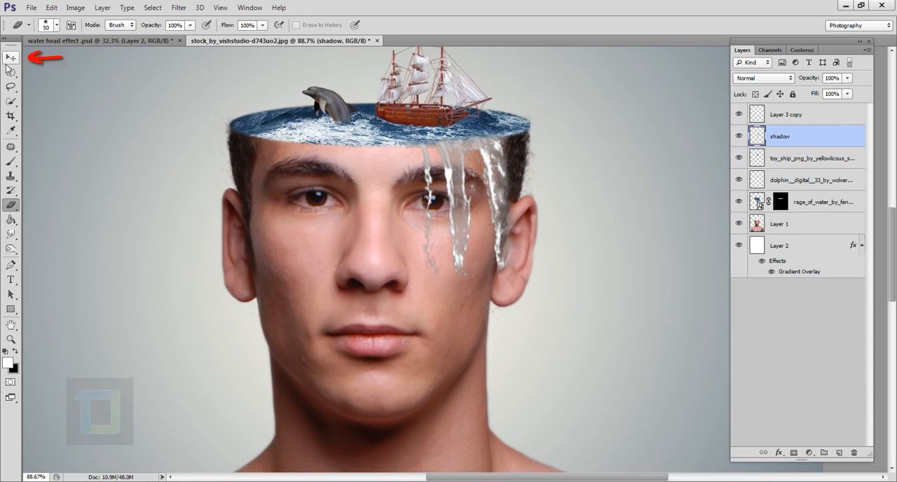
key(v)
scroll(484, 186, up, 1)
drag(471, 186, 467, 188)
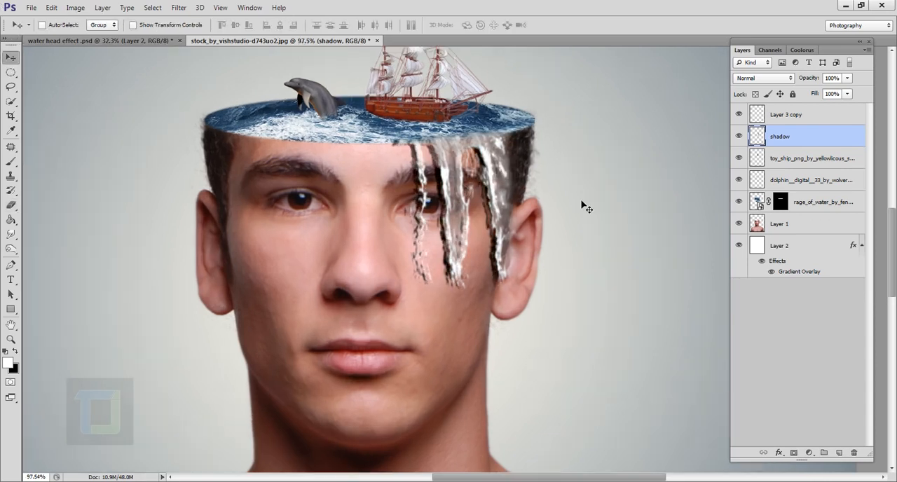
- Soften the shadow layer with a Gaussian Blur radius of about 14 pixels
click(179, 7)
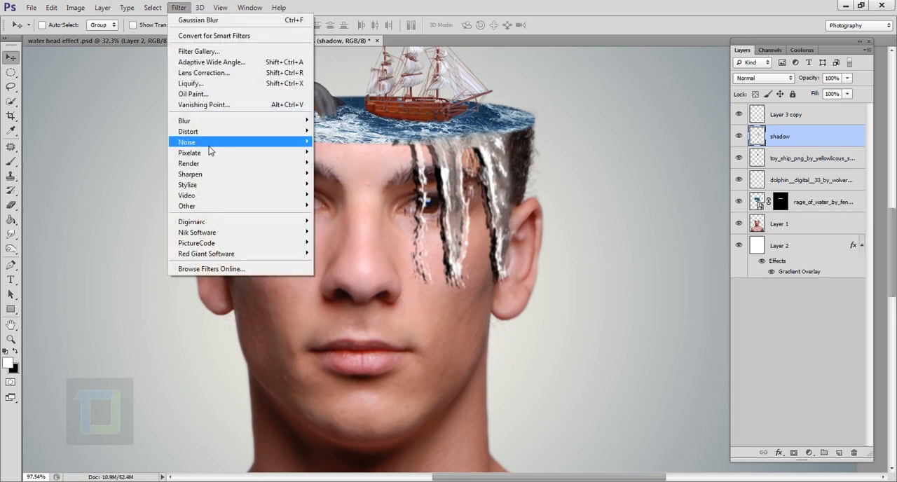
mouse_move(212, 124)
click(343, 199)
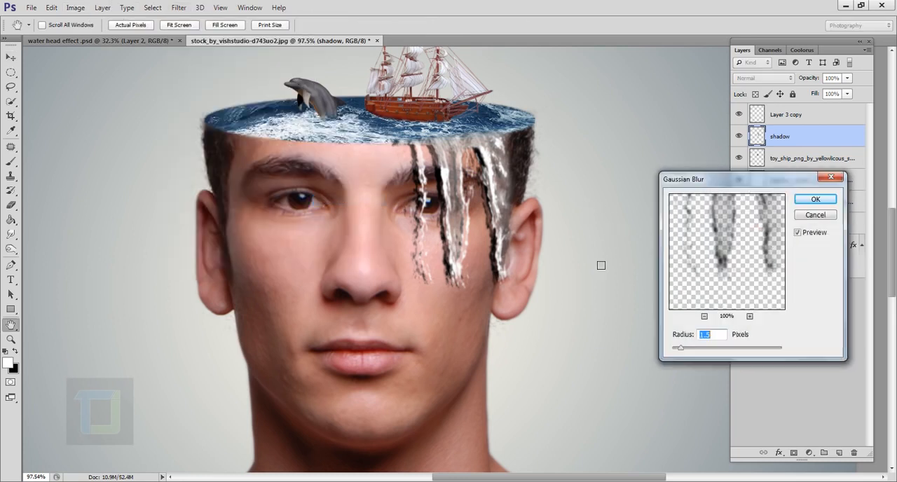
drag(722, 350, 715, 351)
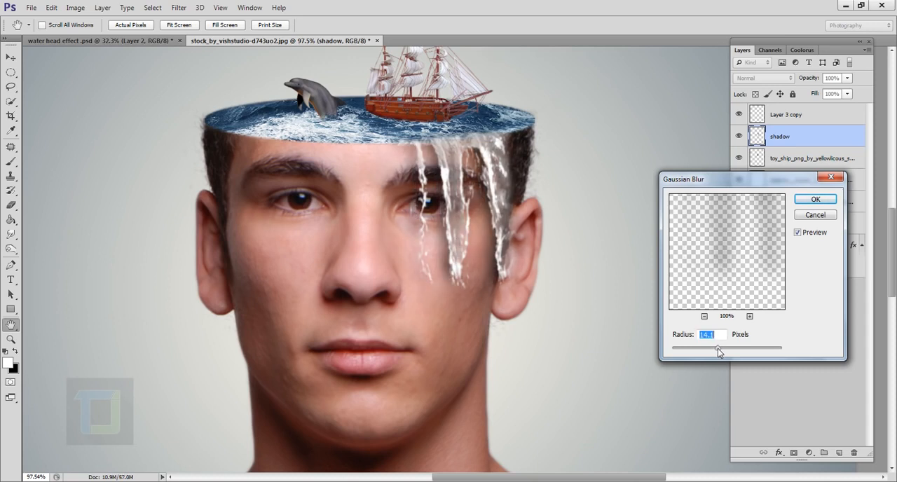
click(813, 200)
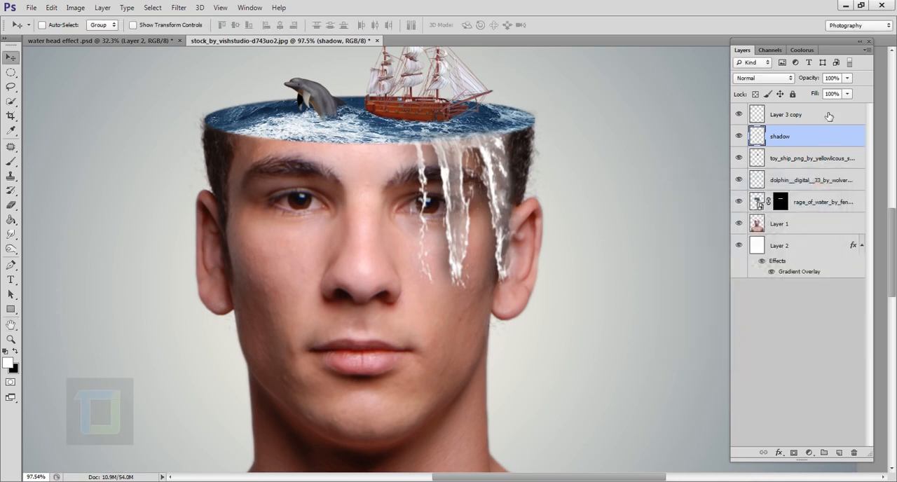
- Lower the shadow layer's opacity to 40% and toggle its visibility to compare the face with and without it
click(846, 78)
drag(810, 92, 809, 92)
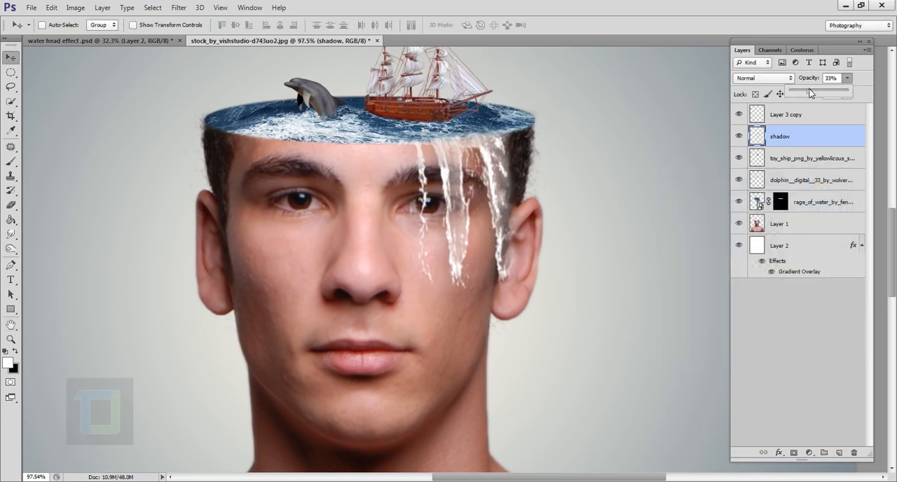
click(740, 137)
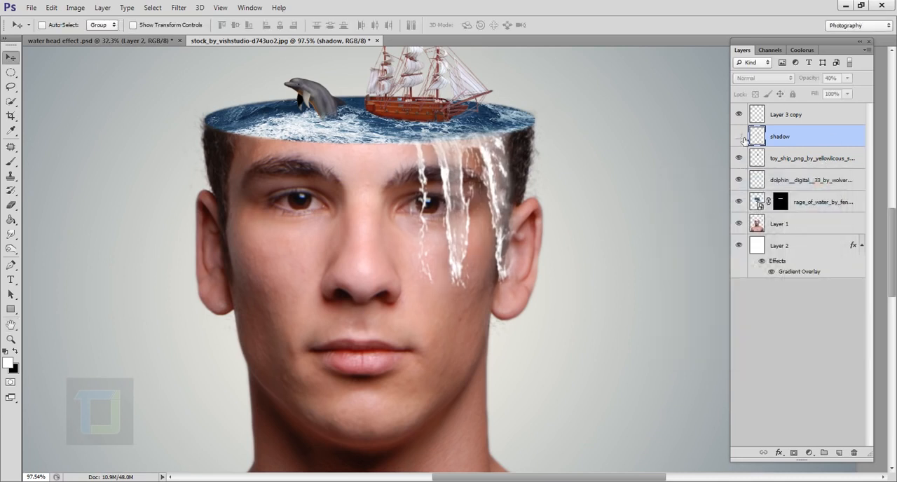
click(740, 137)
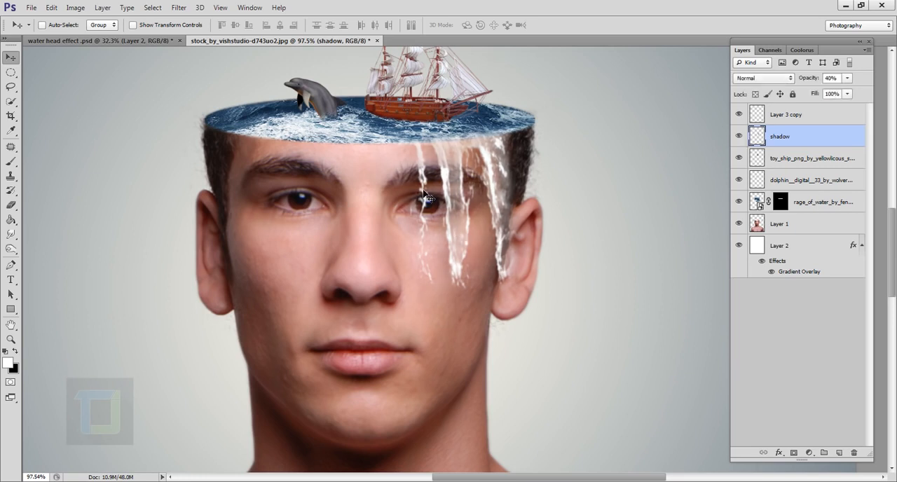
scroll(425, 198, down, 3)
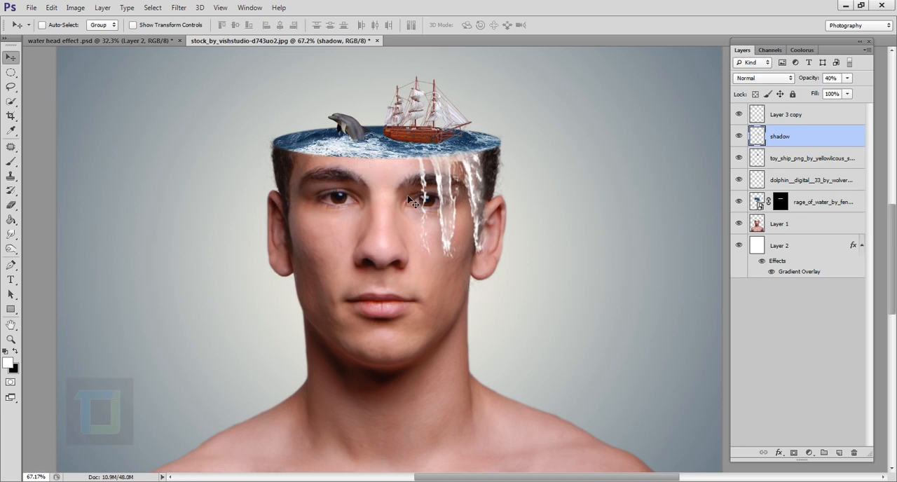
- Add a new layer above Layer 3 copy and name it "water splash"
click(834, 118)
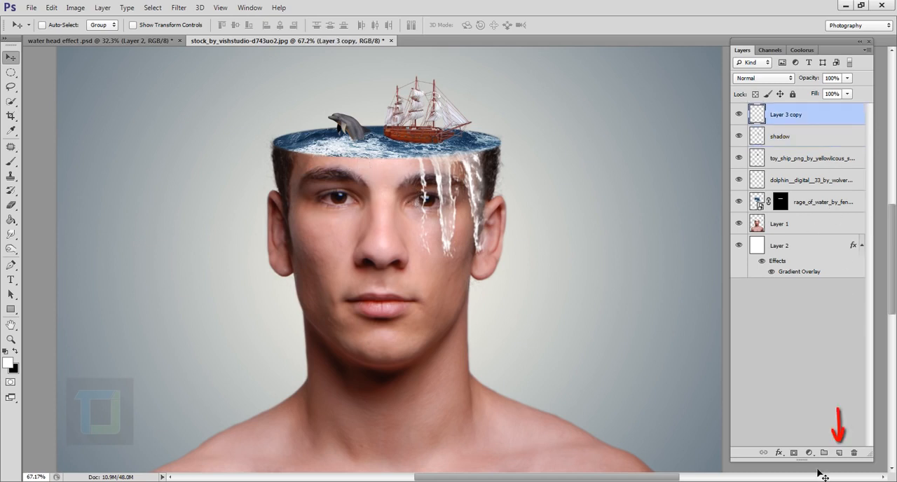
click(840, 454)
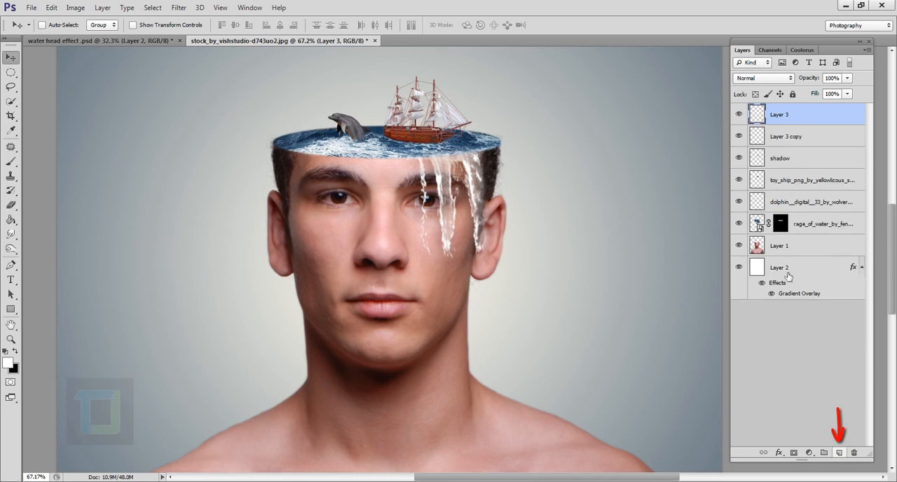
double_click(779, 115)
text(water sp)
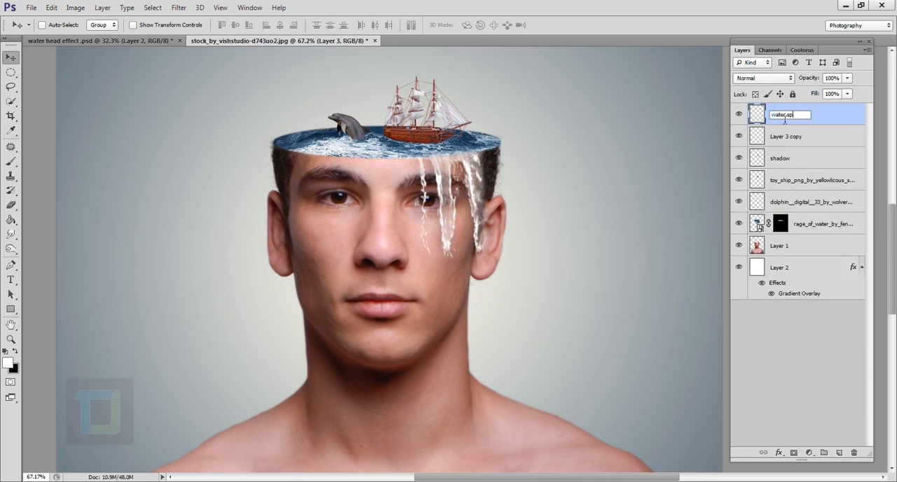
text(lash)
key(Return)
- Rename Layer 3 copy as "waterfall"
click(792, 138)
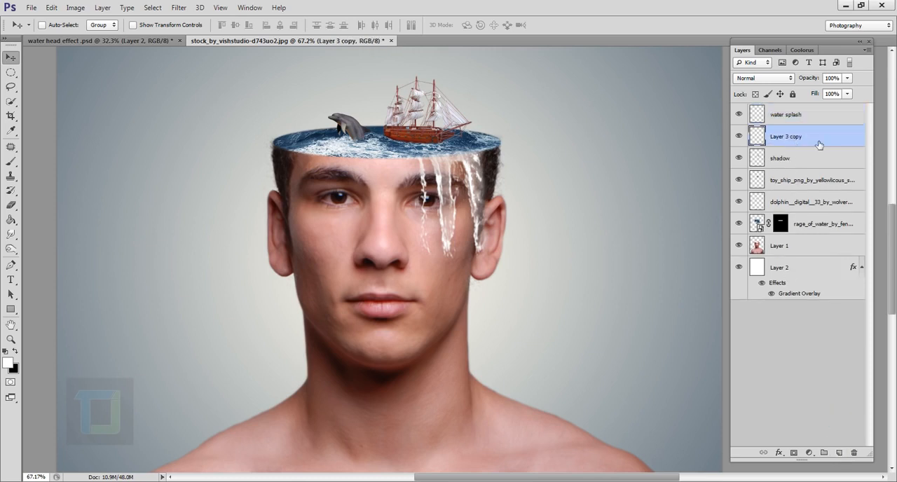
double_click(799, 139)
key(Return)
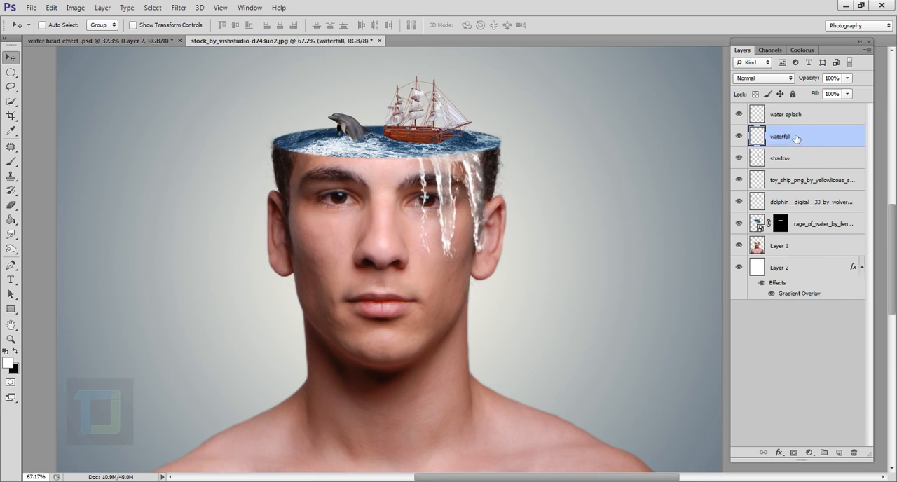
- On the water splash layer, stamp a white splash at the sea's left edge with the 2056 splash brush at 135 px
click(788, 116)
click(738, 114)
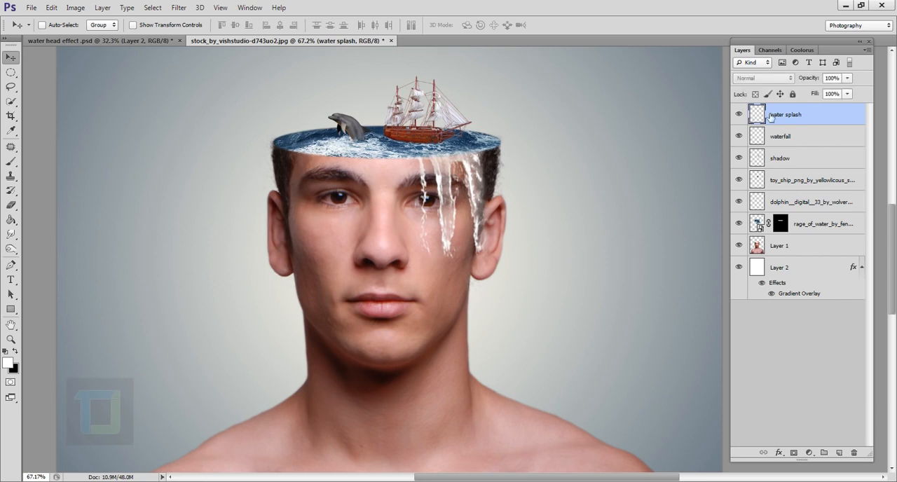
click(10, 161)
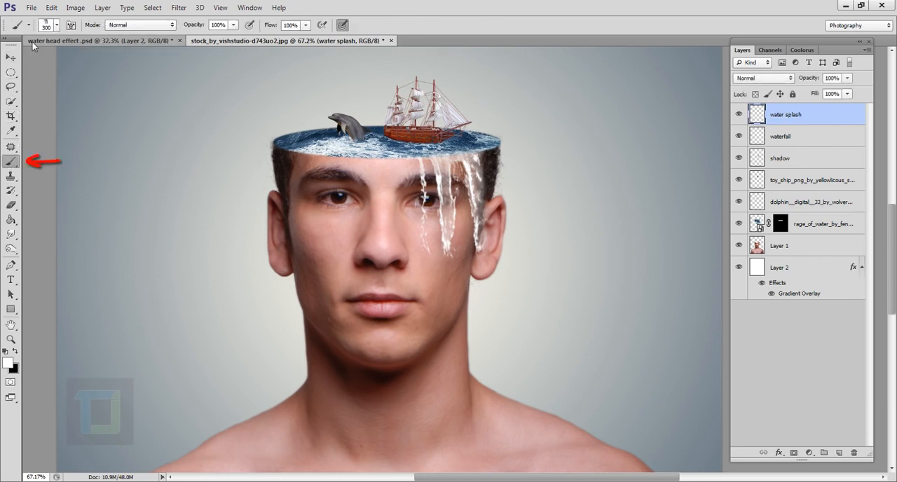
click(56, 25)
drag(246, 126, 246, 268)
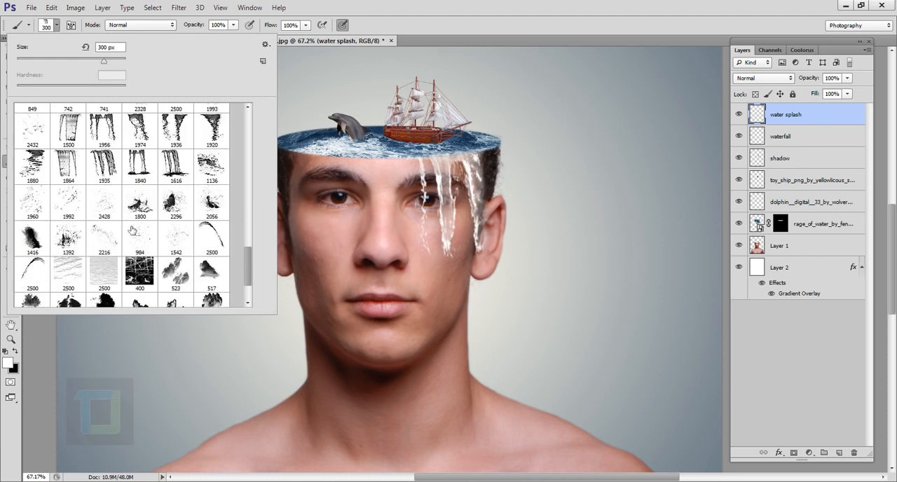
click(160, 212)
click(139, 204)
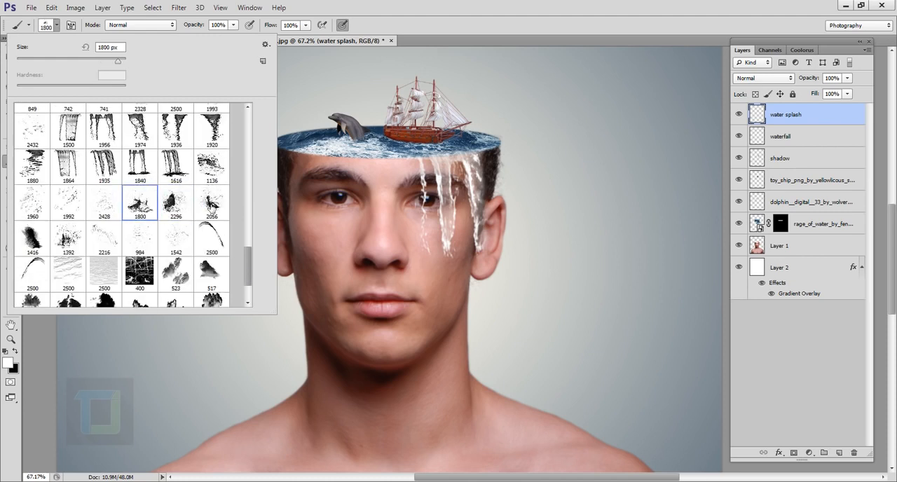
click(211, 206)
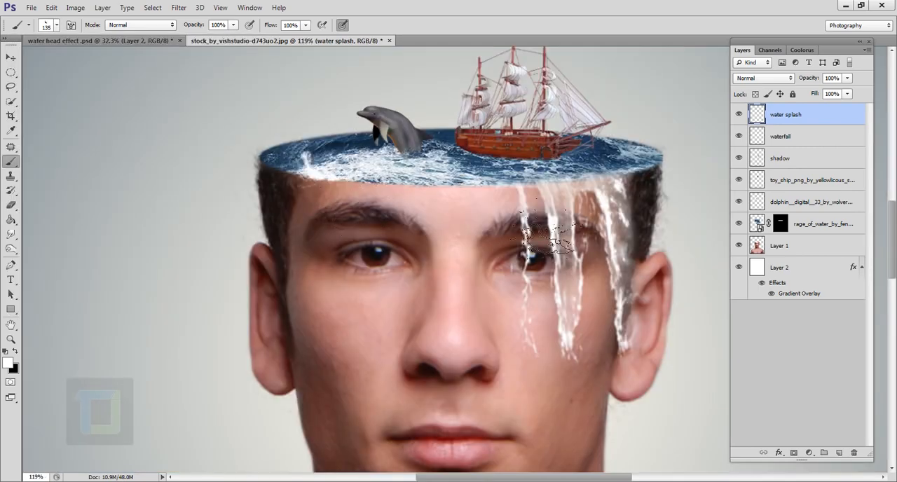
scroll(487, 214, down, 3)
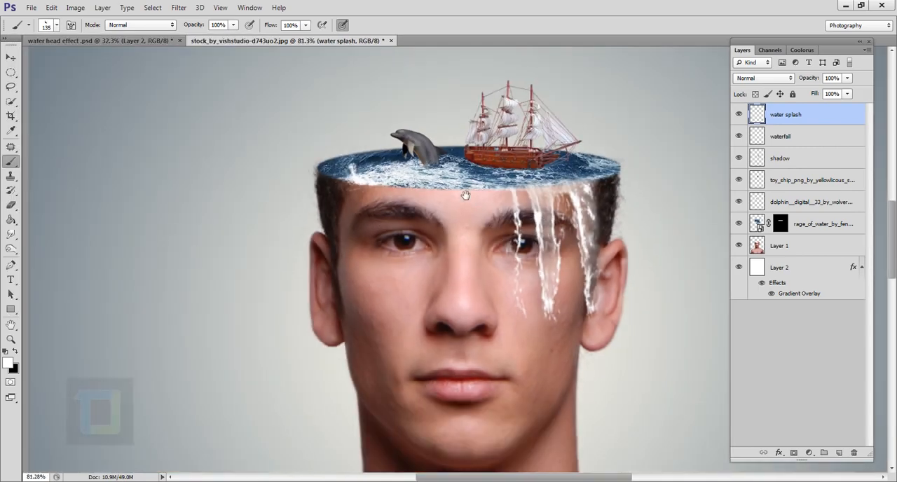
drag(464, 195, 396, 181)
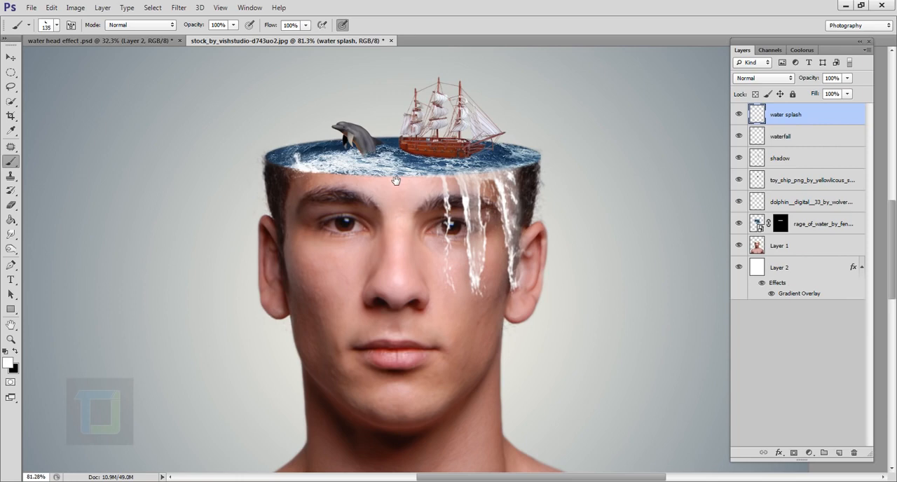
- Stamp another white splash at the sea's right edge and set the splash brush to 151 px
click(58, 26)
click(211, 204)
drag(114, 61, 85, 61)
click(526, 153)
click(57, 26)
click(68, 238)
key([)
key([)
scroll(410, 184, up, 5)
scroll(419, 196, down, 4)
scroll(419, 203, up, 5)
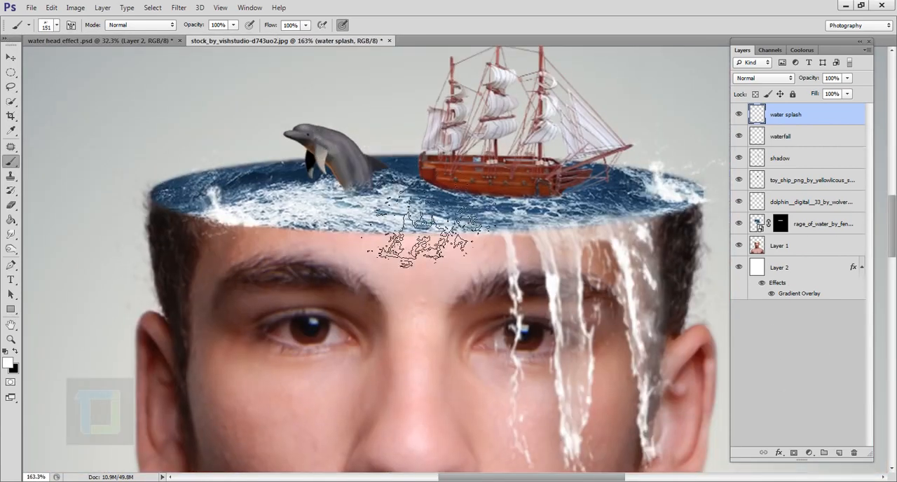
- Stamp small white splashes where the dolphin's body meets the water and against the ship's stern
drag(412, 207, 405, 196)
click(352, 167)
click(57, 26)
click(212, 204)
click(33, 238)
drag(112, 60, 80, 61)
click(137, 211)
click(433, 173)
drag(429, 174, 435, 205)
scroll(474, 211, up, 3)
click(437, 197)
- Add a splash against the ship's hull, using the 1800 splash brush reduced to 80 px and the 2296 brush
click(57, 26)
click(140, 203)
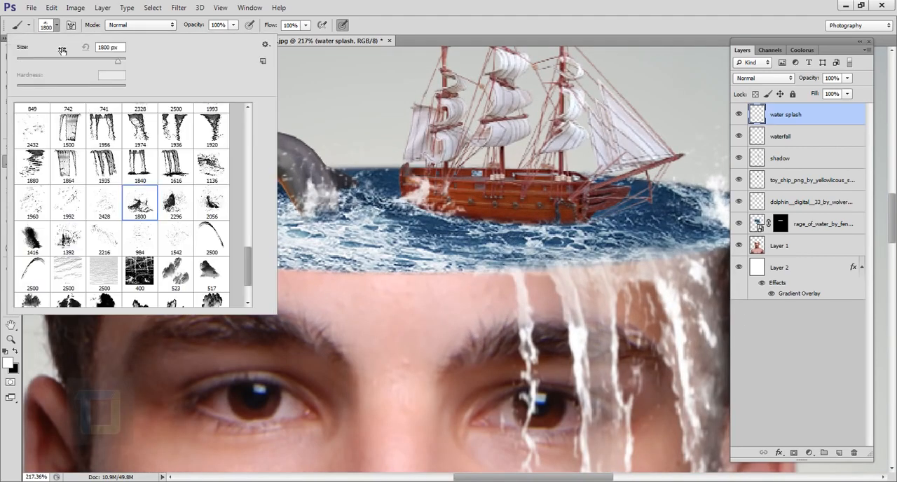
click(63, 50)
text(180)
key(Return)
click(447, 195)
click(572, 216)
drag(539, 219, 398, 211)
click(57, 26)
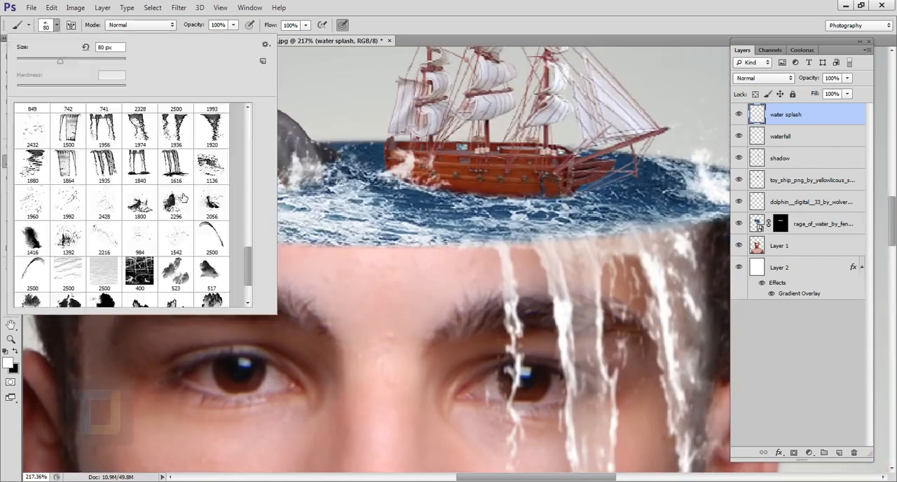
click(181, 197)
click(560, 258)
click(537, 197)
- Stamp small splashes beside the dolphin and along the sea's left rim with the splash brush at 90 px
click(57, 26)
drag(60, 61, 77, 61)
click(69, 237)
click(379, 171)
click(440, 189)
click(58, 26)
click(103, 240)
click(455, 295)
click(131, 215)
scroll(130, 215, down, 4)
drag(313, 282, 530, 282)
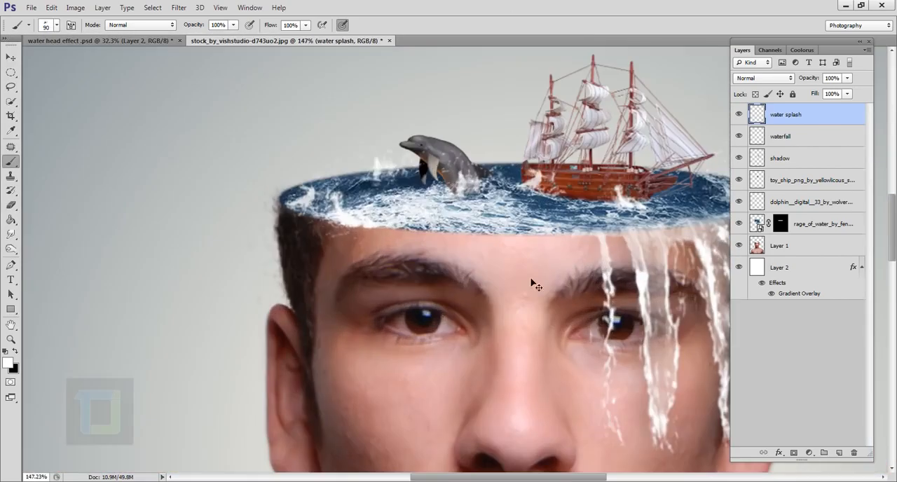
- Stamp more spray around the ship and the right part of the sea with the splash brush at 123 px
scroll(530, 283, up, 3)
drag(715, 233, 531, 245)
click(58, 26)
click(212, 202)
drag(118, 61, 85, 61)
click(539, 195)
click(57, 26)
click(68, 202)
click(560, 281)
click(57, 25)
click(444, 255)
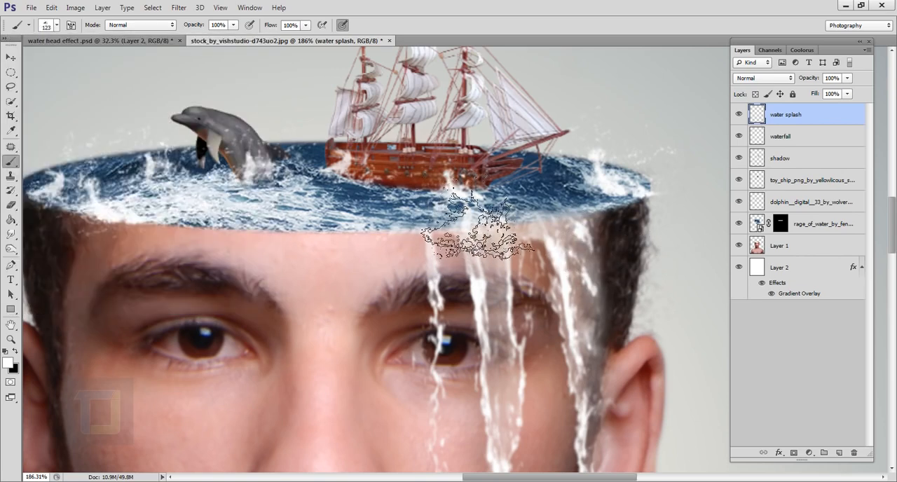
click(406, 170)
- Try stamping a splash near the top of the waterfall with the 2296 splash brush, and undo it
drag(463, 265, 533, 268)
click(57, 25)
click(173, 202)
click(577, 241)
drag(118, 61, 68, 61)
key(ctrl+z)
- Stamp splashes below the ship's hull and at the waterfall's upper edge with the 1800 splash brush, reduced in size
scroll(523, 170, up, 4)
click(58, 26)
click(138, 202)
click(604, 288)
scroll(538, 208, down, 2)
scroll(538, 208, up, 1)
key(bracketleft)
key(bracketleft)
click(58, 26)
click(566, 217)
- Scatter fine water droplets around the waterfall with the 2216 splatter brush at 175 px
scroll(463, 246, down, 1)
scroll(364, 265, down, 1)
click(58, 26)
click(91, 248)
click(516, 280)
drag(494, 232, 500, 186)
scroll(449, 224, down, 6)
drag(428, 230, 400, 223)
scroll(519, 281, up, 1)
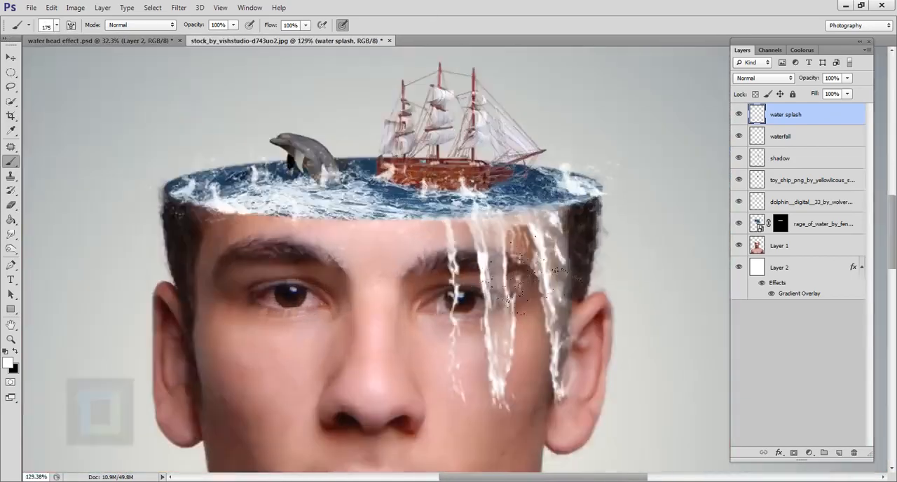
- Reduce the droplet brush and stamp a few more small droplets on the forehead below the sea's rim
scroll(519, 281, up, 2)
click(57, 26)
drag(68, 62, 62, 62)
click(421, 196)
mouse_move(392, 210)
mouse_down()
mouse_move(514, 200)
mouse_move(457, 213)
mouse_up()
- Stamp a reduced splash on the sea between the dolphin and the ship with the 2056 splash brush
click(58, 25)
click(211, 202)
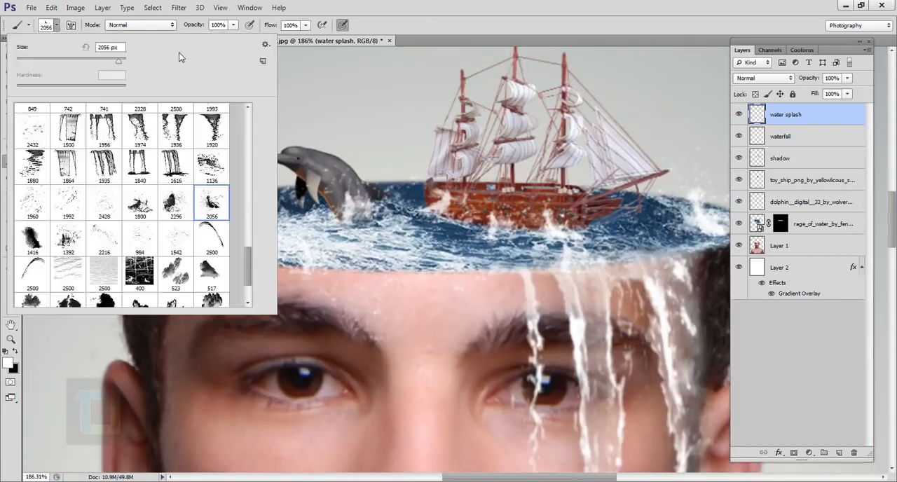
drag(119, 62, 63, 62)
click(387, 186)
scroll(391, 189, up, 3)
key(e)
scroll(523, 284, down, 7)
drag(522, 283, 423, 221)
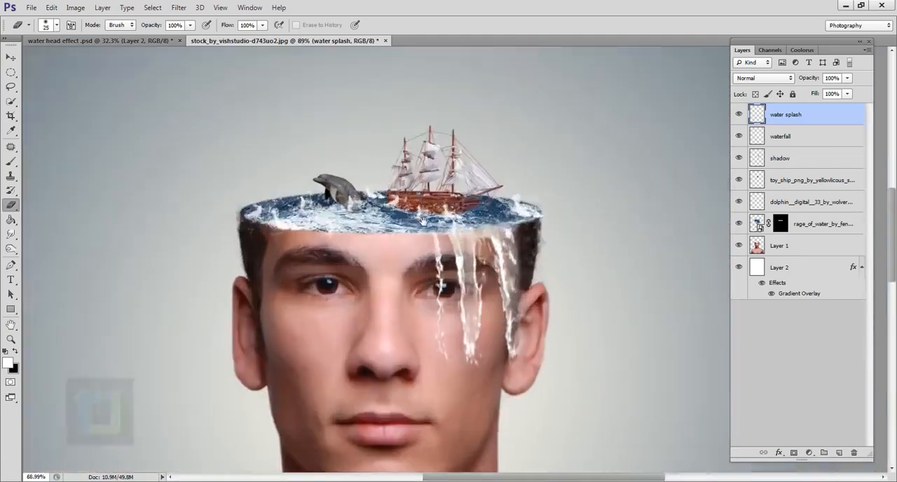
- Stamp another small splash at the sea's rim above the waterfall with a splash brush at about 98 px
scroll(423, 222, up, 5)
scroll(515, 295, down, 6)
scroll(420, 238, up, 3)
scroll(529, 295, down, 2)
drag(529, 294, 406, 207)
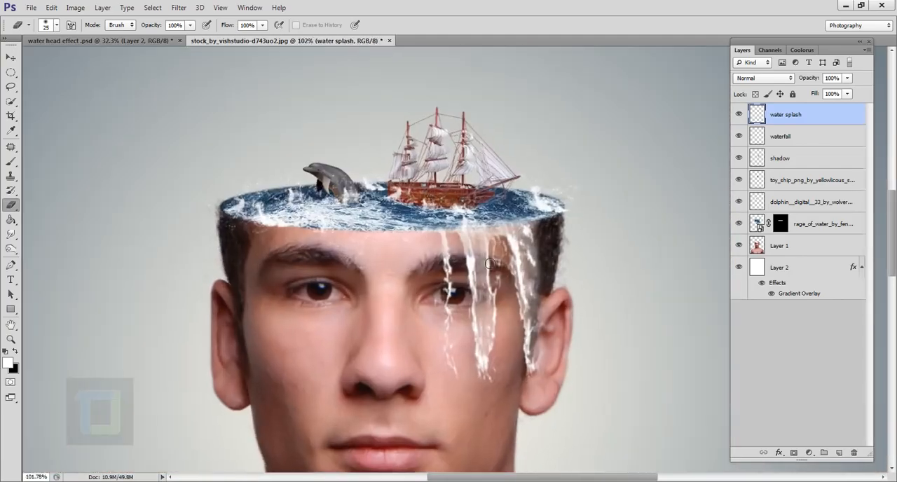
click(57, 26)
click(213, 216)
drag(118, 61, 64, 63)
click(506, 221)
scroll(506, 220, up, 6)
key(b)
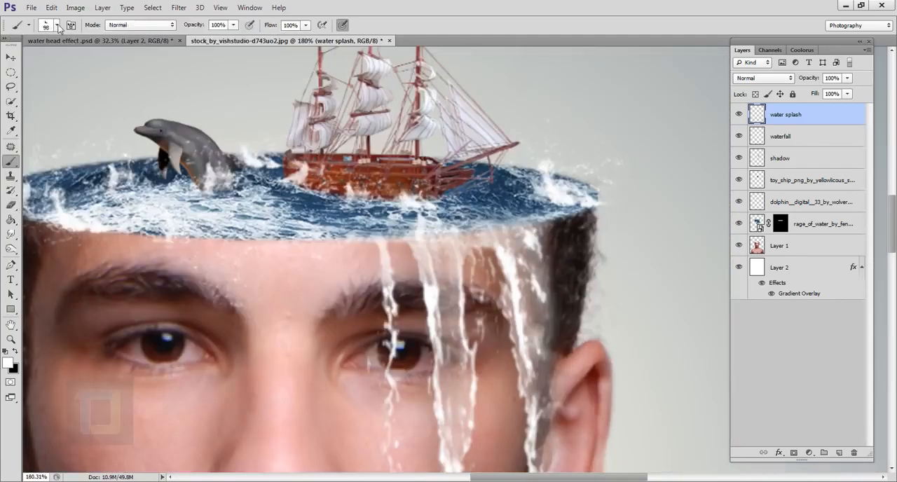
click(494, 207)
scroll(578, 262, down, 4)
scroll(581, 245, up, 2)
- Add a fine splash near the waterfall's upper edge and set the 1392 splatter brush to 73 px
click(58, 25)
click(211, 219)
click(523, 235)
drag(118, 62, 58, 62)
click(58, 26)
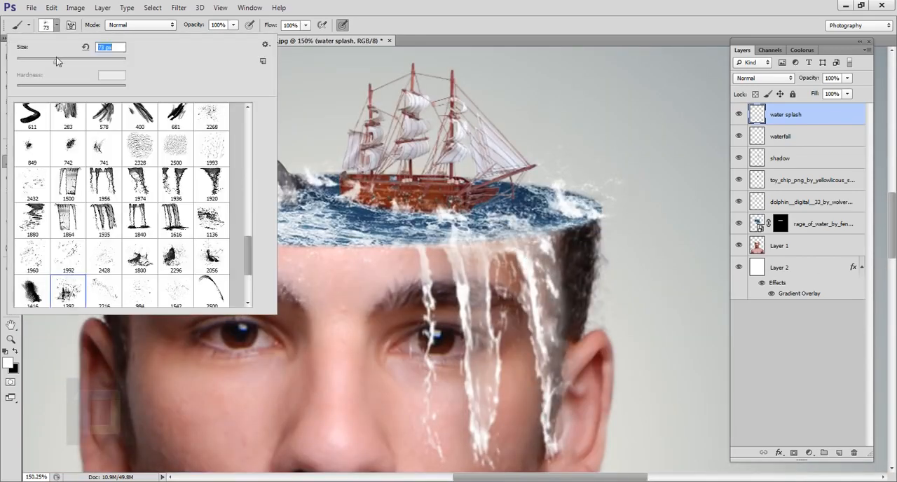
scroll(392, 261, up, 2)
scroll(558, 309, down, 5)
scroll(375, 144, up, 4)
- Erase part of the splash at the ship's stern with the Eraser at 80 px
click(11, 204)
click(391, 158)
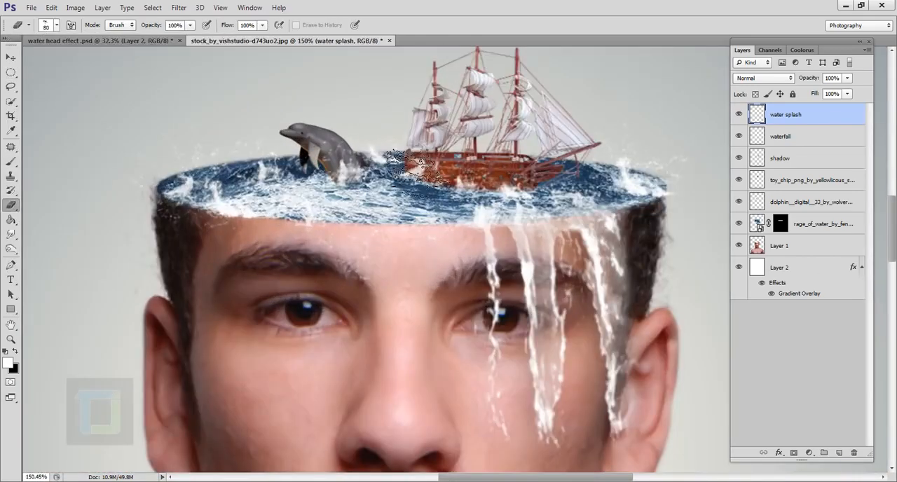
click(392, 162)
scroll(454, 249, down, 3)
key(b)
scroll(454, 250, down, 2)
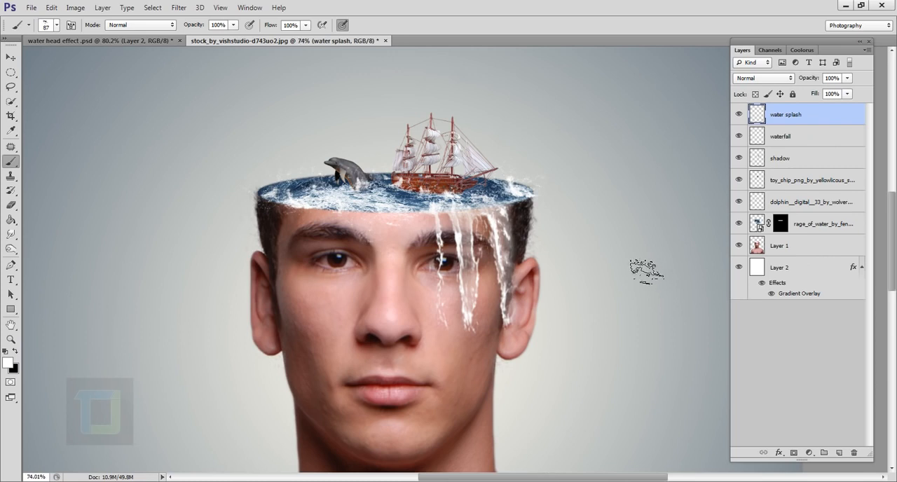
scroll(641, 261, down, 1)
- Create a new empty layer directly above the rage_of_water layer and toggle its visibility off and on
click(813, 223)
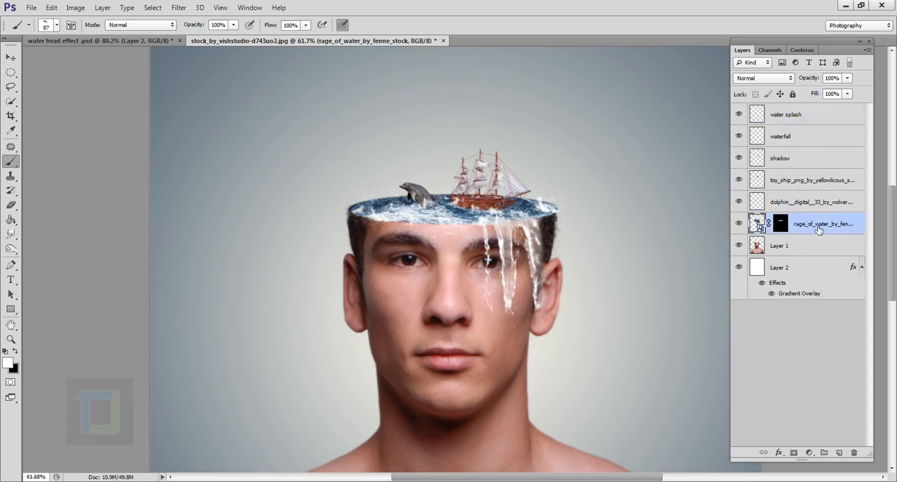
click(839, 452)
click(739, 223)
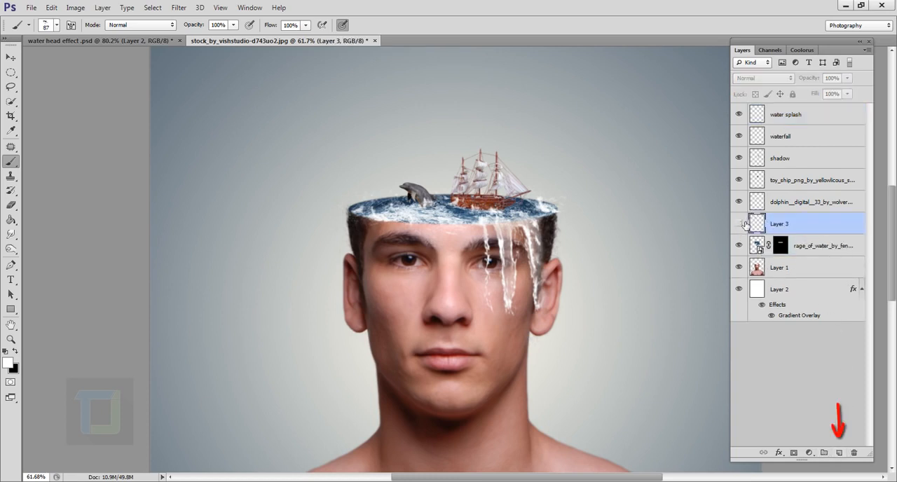
click(739, 223)
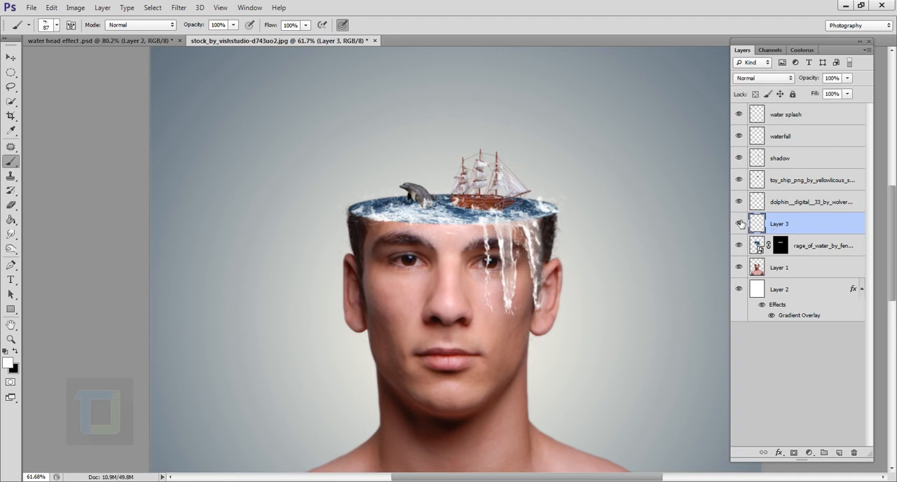
- Stamp white clouds above the ship's bow with the 523 cloud brush at 300 px
click(58, 25)
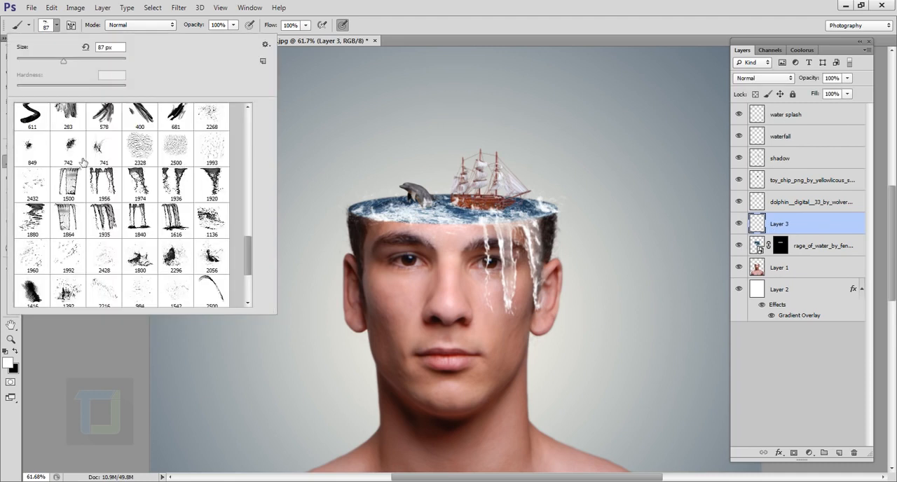
drag(245, 251, 249, 287)
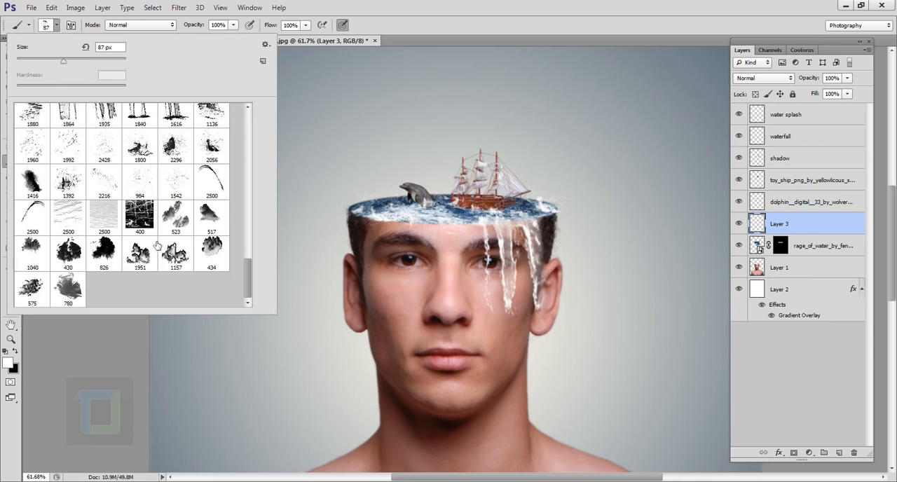
click(181, 222)
click(620, 136)
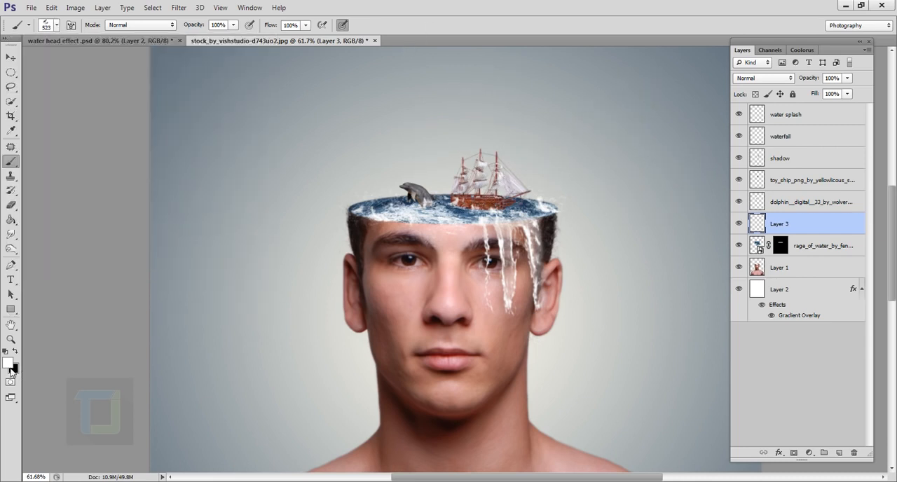
key(bracketleft)
key(bracketleft)
key(bracketleft)
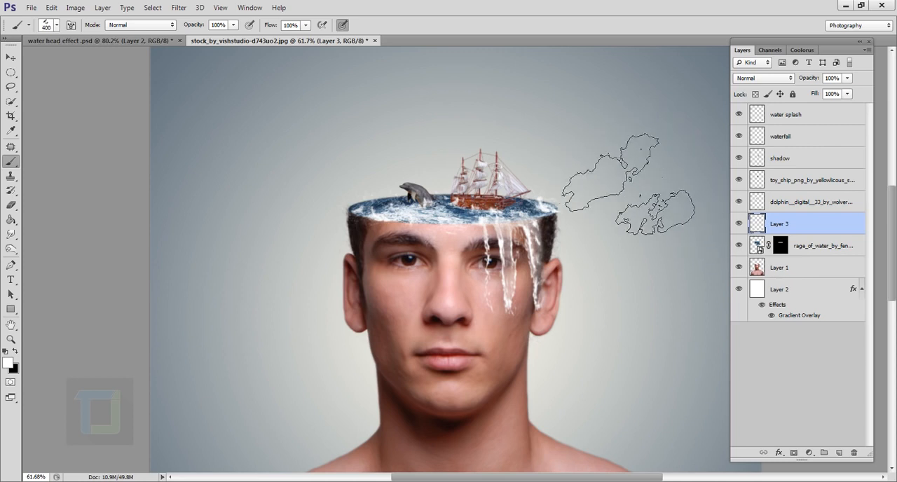
click(577, 128)
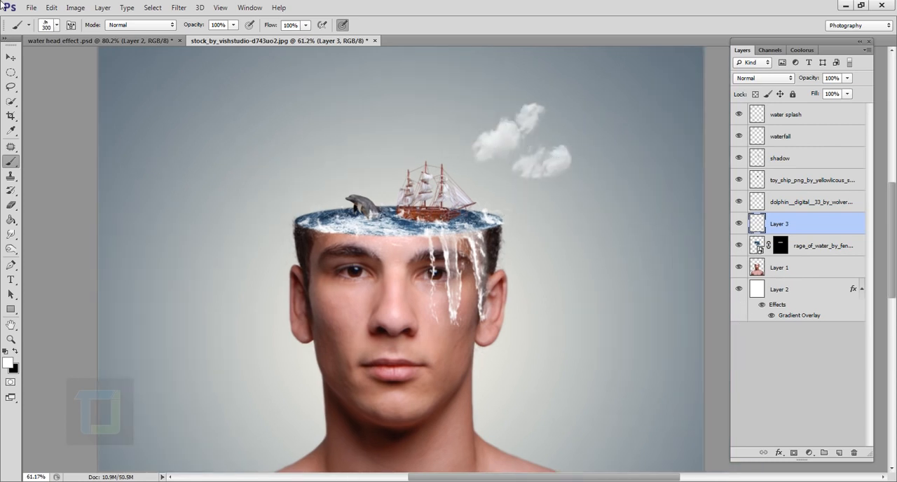
- Stamp a white cloud behind the ship's masts with the 1951 cloud brush at 300 px, undoing misplaced attempts
click(28, 25)
click(135, 252)
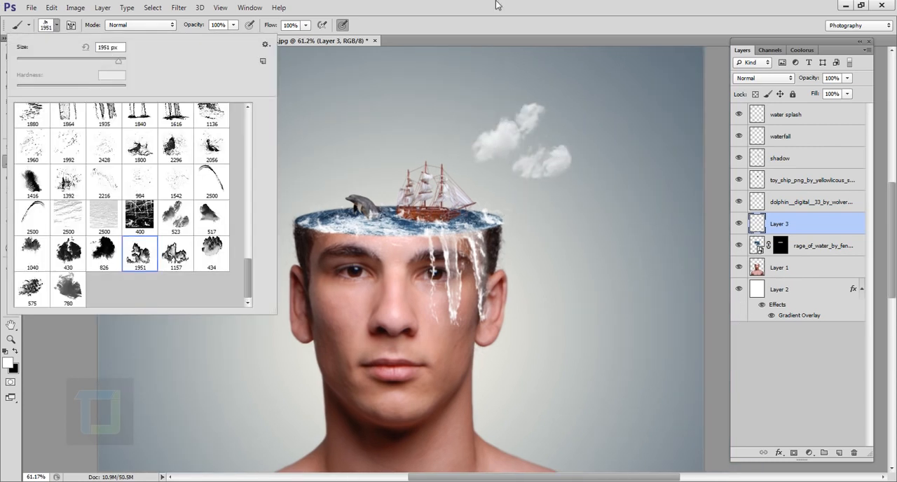
click(469, 135)
key(bracketleft)
key(bracketleft)
click(398, 117)
key(ctrl+z)
click(401, 169)
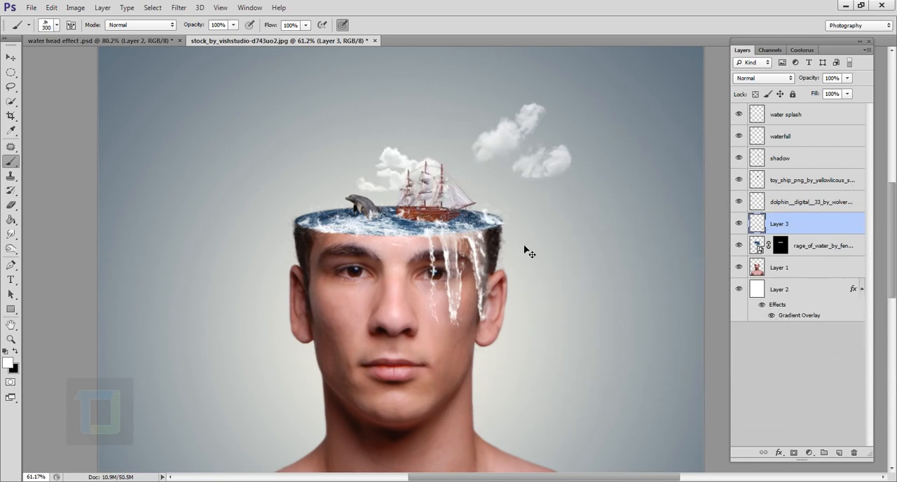
key(ctrl+z)
click(392, 169)
key(ctrl+z)
click(402, 162)
- Stamp a cloud in the sky above the dolphin with the 1040 cloud brush at 400 px, undoing the first placement
click(47, 26)
click(32, 254)
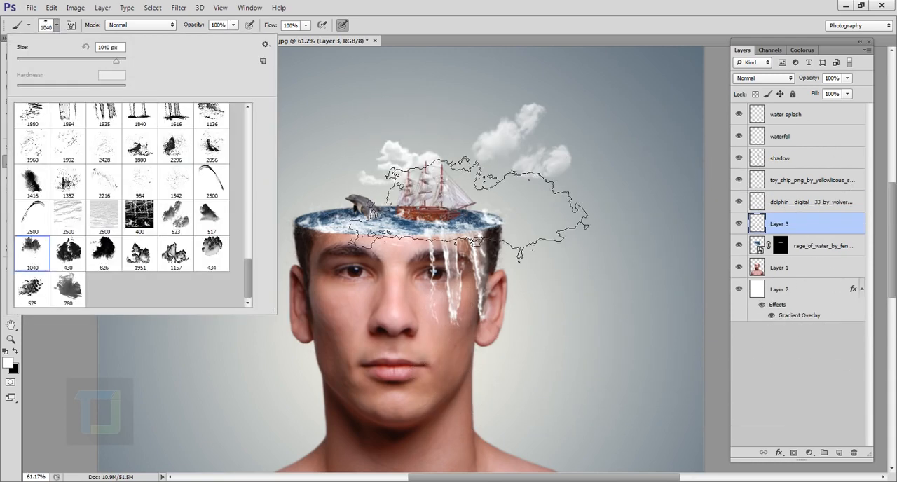
click(416, 192)
key(bracketleft)
key(bracketleft)
key(bracketleft)
key(bracketleft)
key(bracketleft)
key(bracketleft)
key(bracketleft)
key(bracketleft)
key(bracketright)
click(284, 153)
drag(450, 295, 495, 300)
key(ctrl+z)
click(315, 151)
mouse_move(550, 269)
mouse_down()
mouse_move(506, 268)
mouse_move(531, 305)
mouse_up()
scroll(531, 306, down, 2)
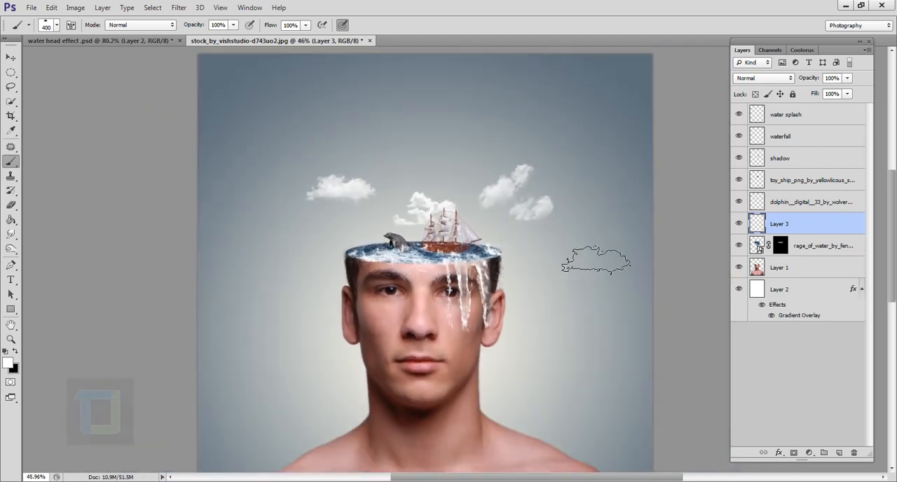
- Scale the cloud layer to about 86% with Free Transform and position it above the head
key(ctrl+t)
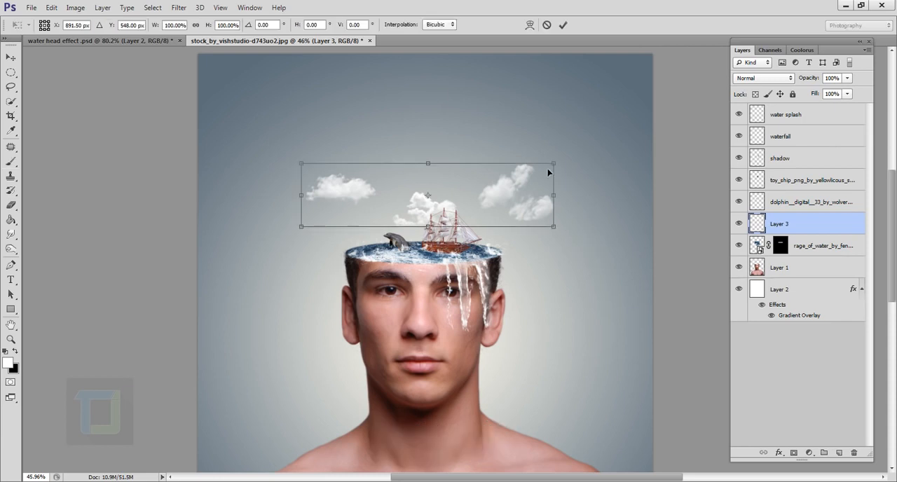
drag(554, 164, 526, 178)
mouse_move(457, 209)
mouse_down()
mouse_move(484, 206)
mouse_move(485, 197)
mouse_up()
scroll(489, 202, up, 2)
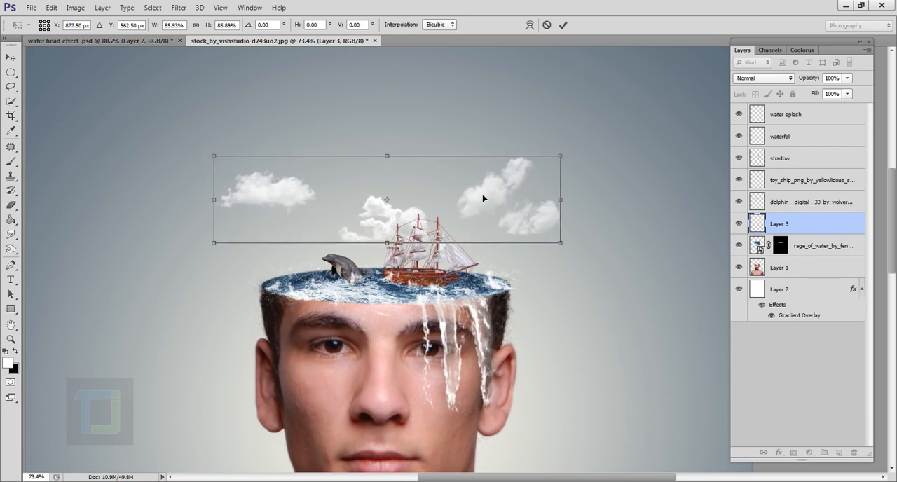
click(563, 24)
key(v)
scroll(645, 218, down, 1)
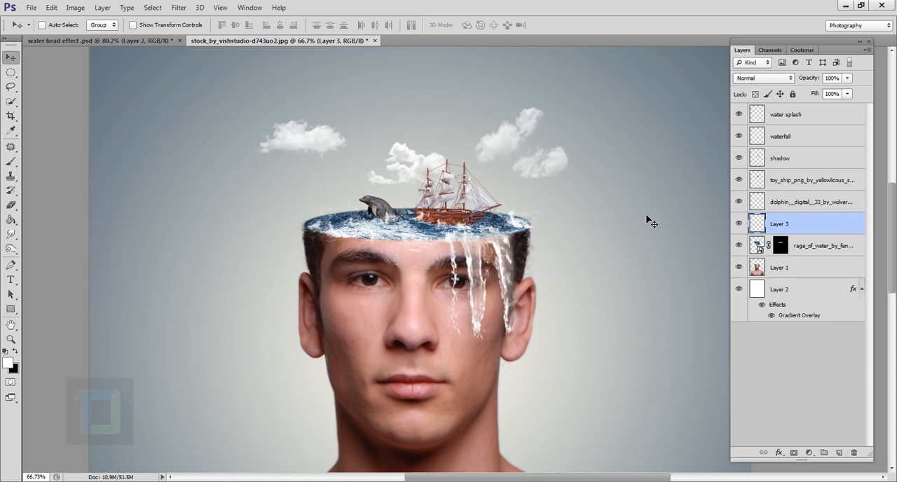
- Add a new layer above the water splash layer and name it "light"
click(813, 121)
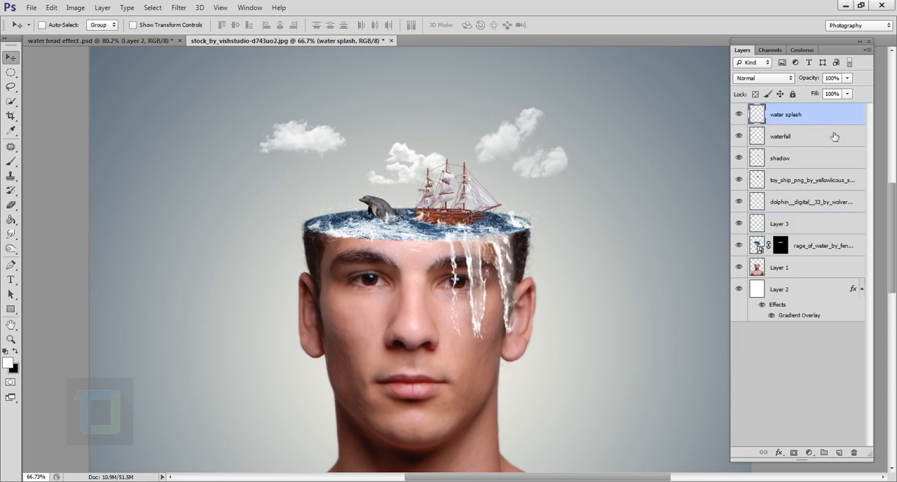
click(838, 453)
double_click(793, 121)
key(BackSpace)
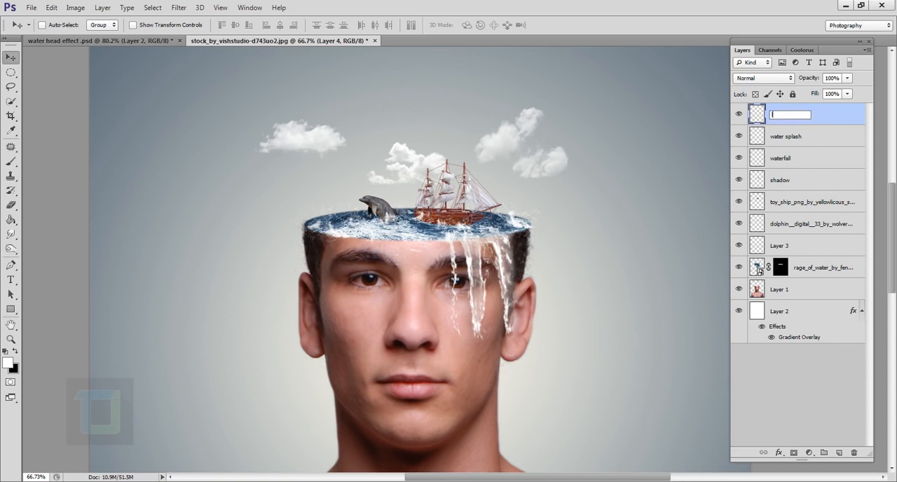
text(light)
key(Return)
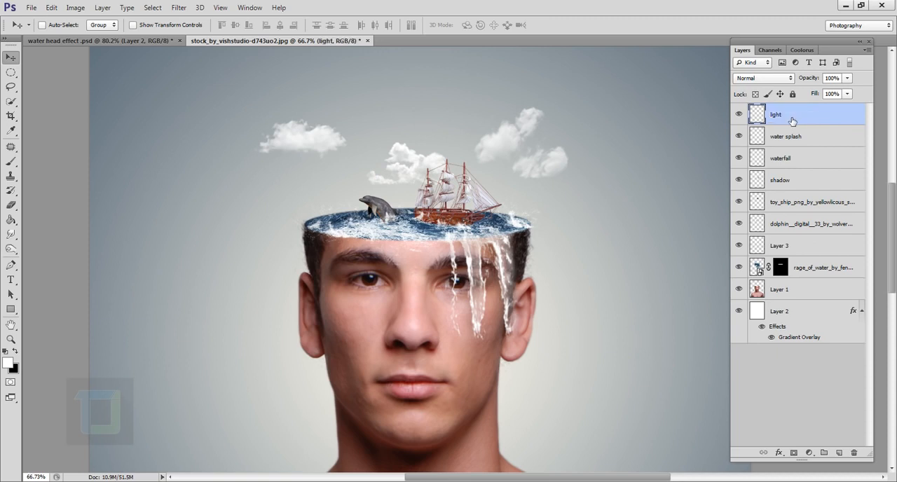
- Dab a white glow just above the sea between the dolphin and the ship with a soft round brush at 100 px
click(12, 164)
click(56, 25)
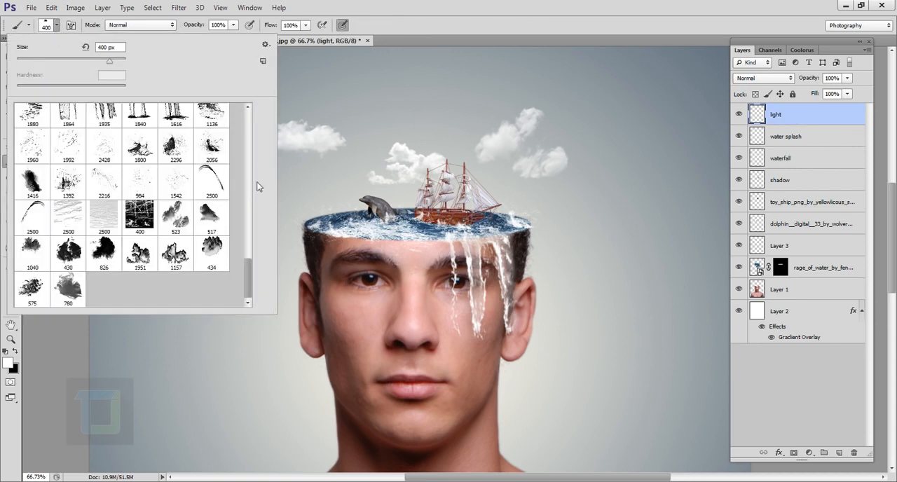
drag(246, 281, 250, 125)
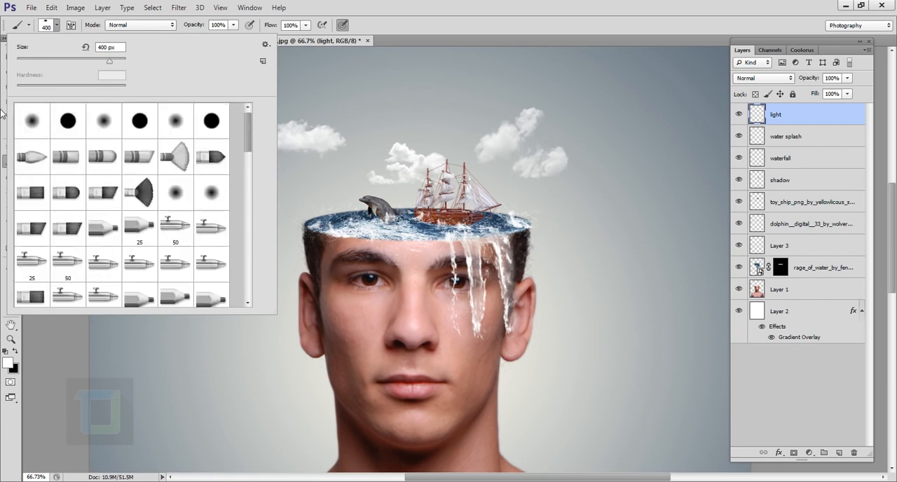
double_click(42, 132)
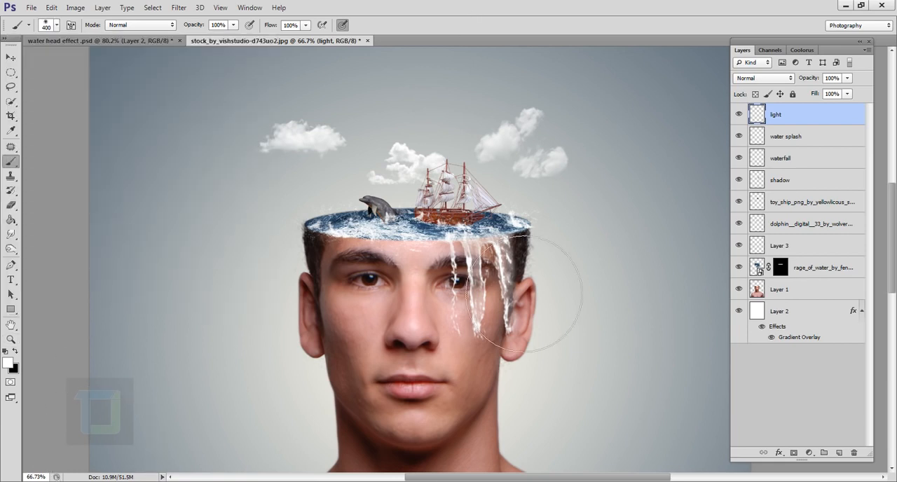
key(bracketleft)
key(bracketleft)
key(bracketleft)
key(bracketleft)
key(bracketleft)
key(bracketleft)
key(bracketleft)
scroll(418, 216, up, 1)
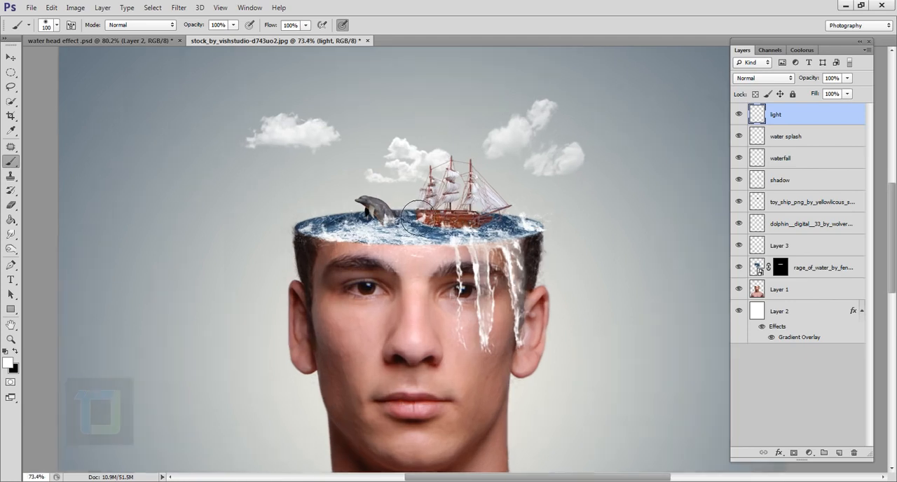
scroll(418, 215, up, 1)
click(405, 199)
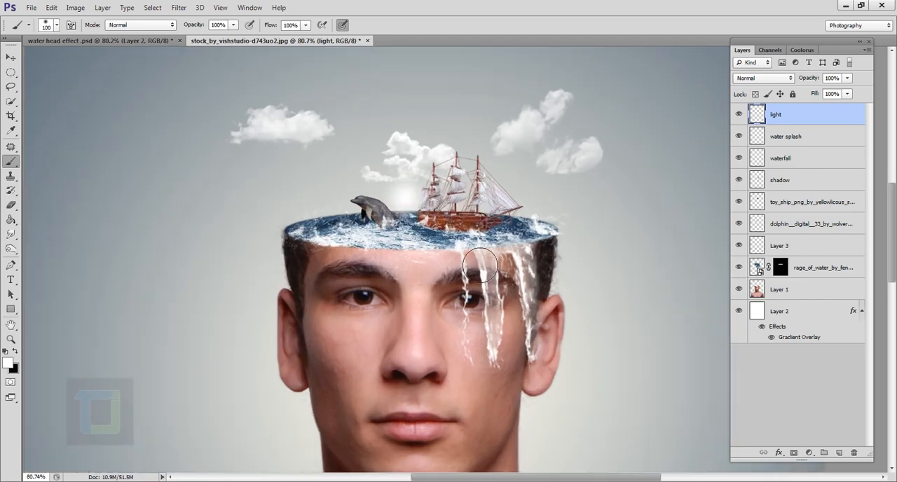
click(410, 199)
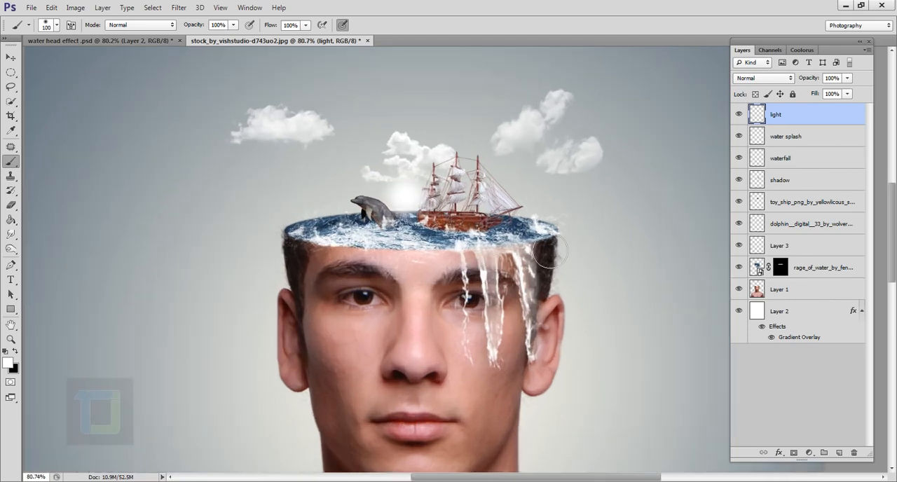
- Add a new layer above the light layer and name it "light color"
click(839, 453)
double_click(779, 115)
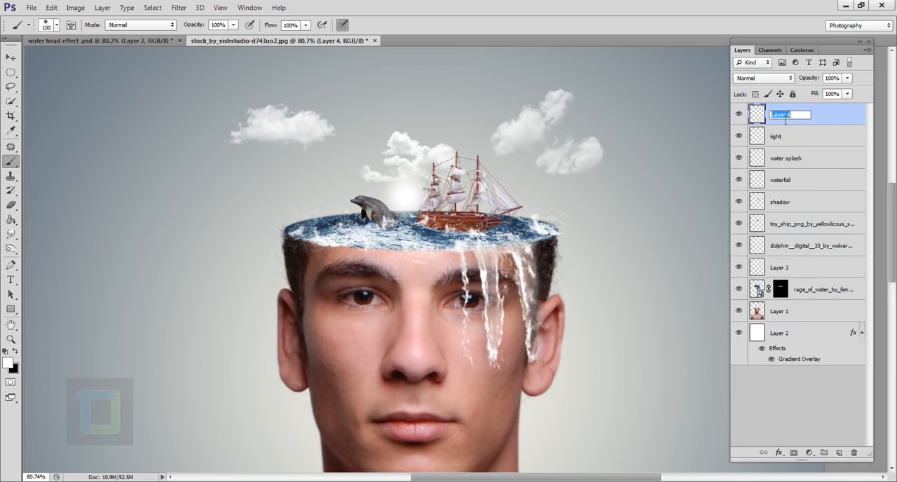
text(light color)
key(Return)
- Set the foreground colour to a dark orange with a hue of about 35° for the brush
click(7, 361)
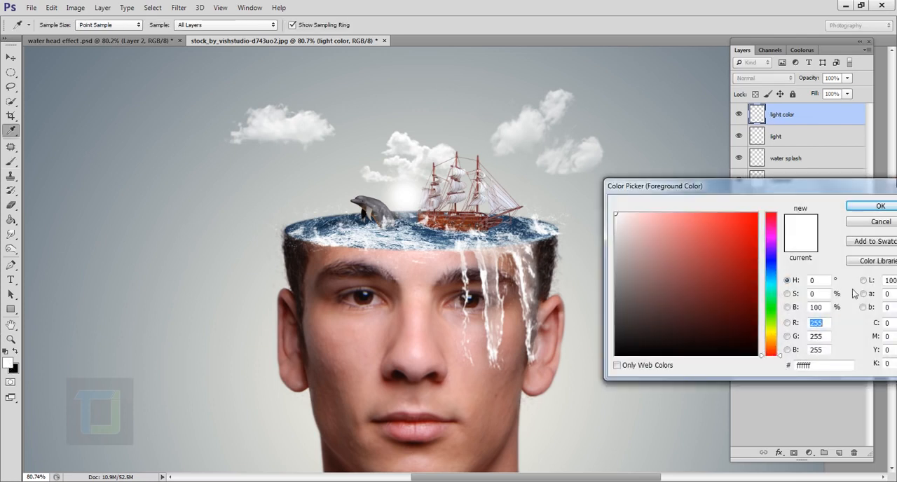
drag(771, 341, 775, 345)
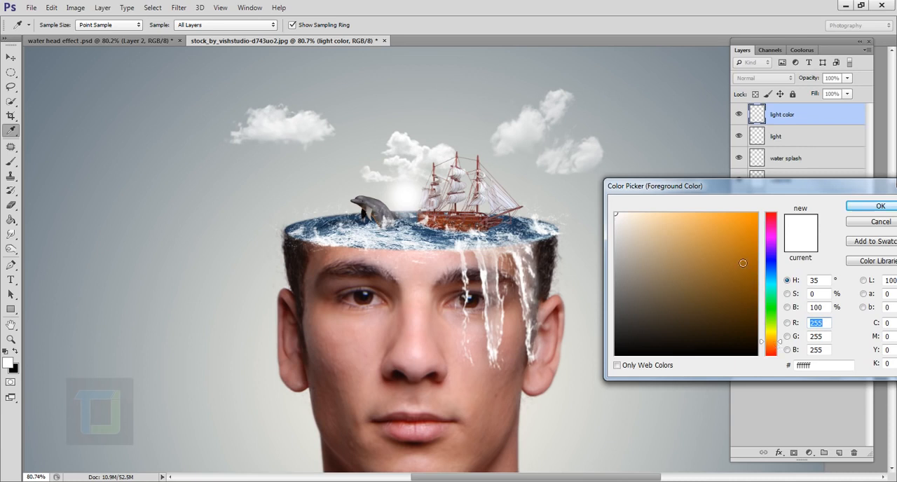
click(744, 246)
click(876, 206)
key(b)
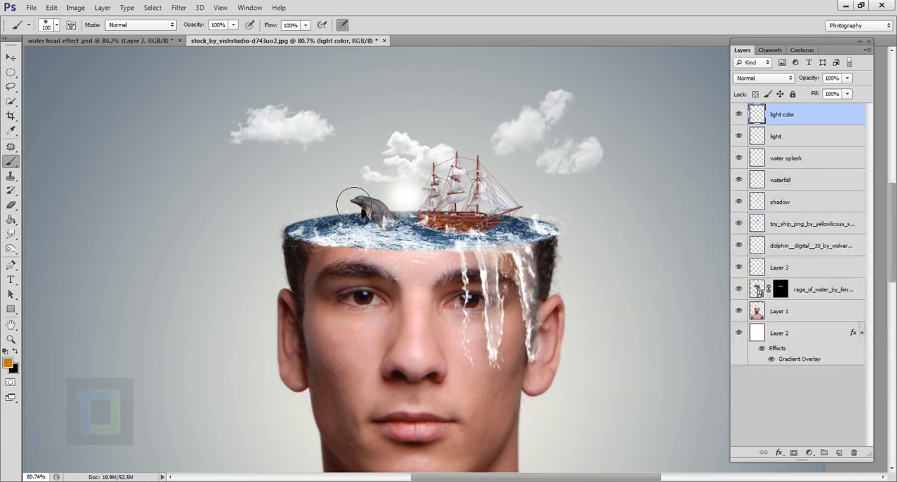
- Dab a soft orange glow over the white light between the dolphin and the ship with a 200 px brush
key(bracketright)
key(bracketright)
key(bracketright)
key(bracketright)
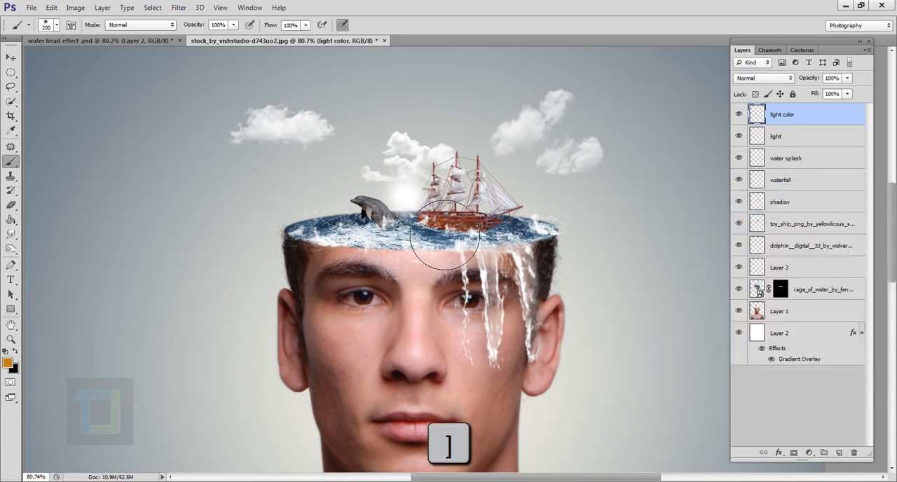
click(405, 190)
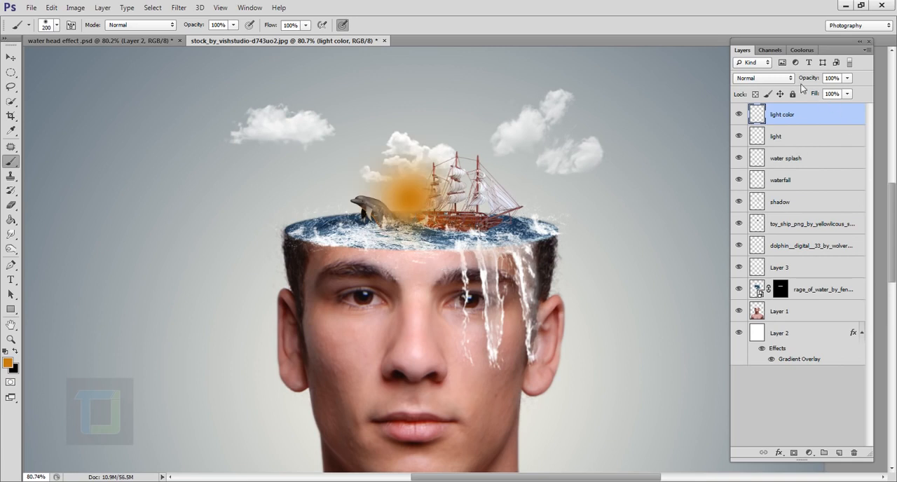
- Set the light color layer's blend mode to Screen and compare the image with the layer hidden and shown
click(781, 79)
click(757, 181)
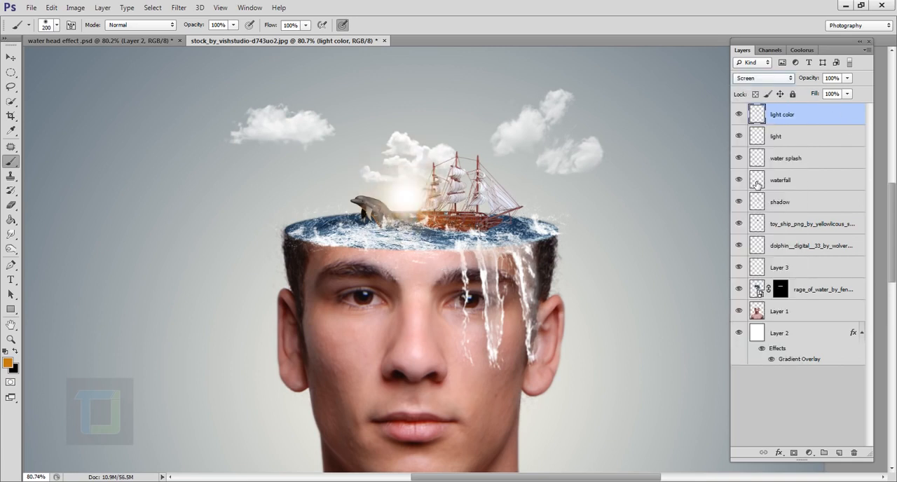
click(740, 115)
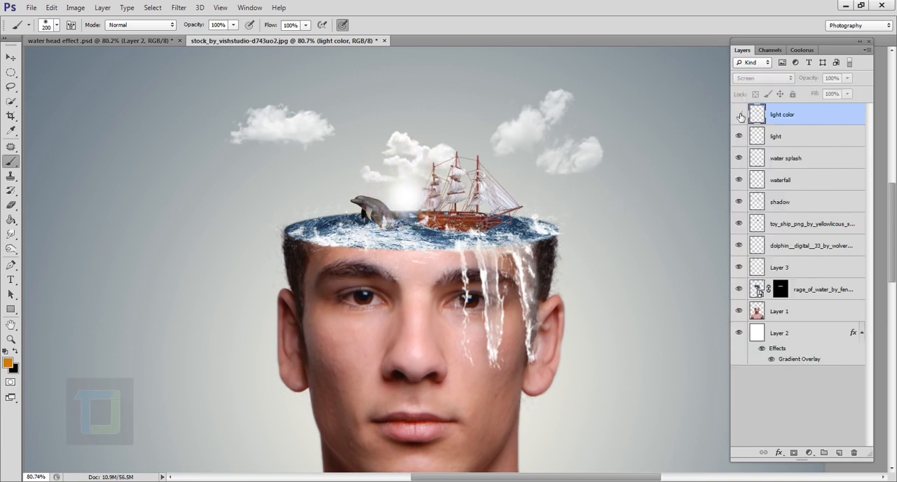
click(739, 115)
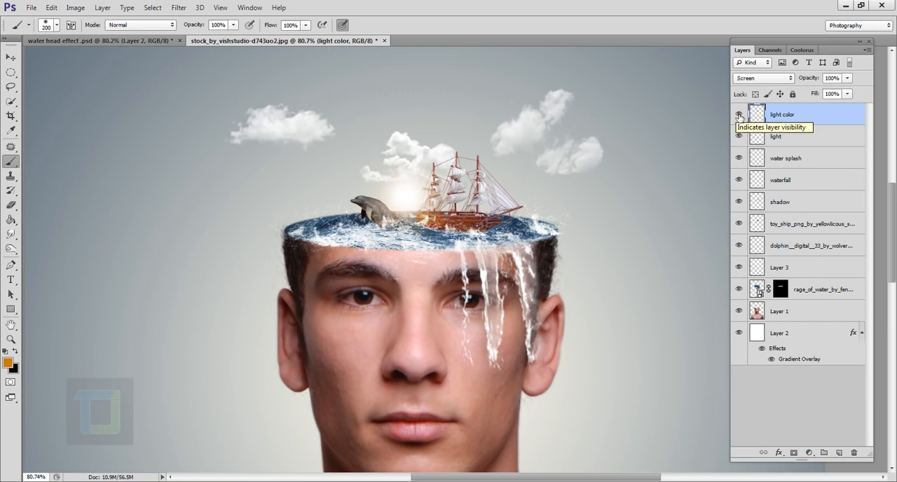
- Add a new layer above the light color layer and stamp all visible layers into it
scroll(556, 247, down, 1)
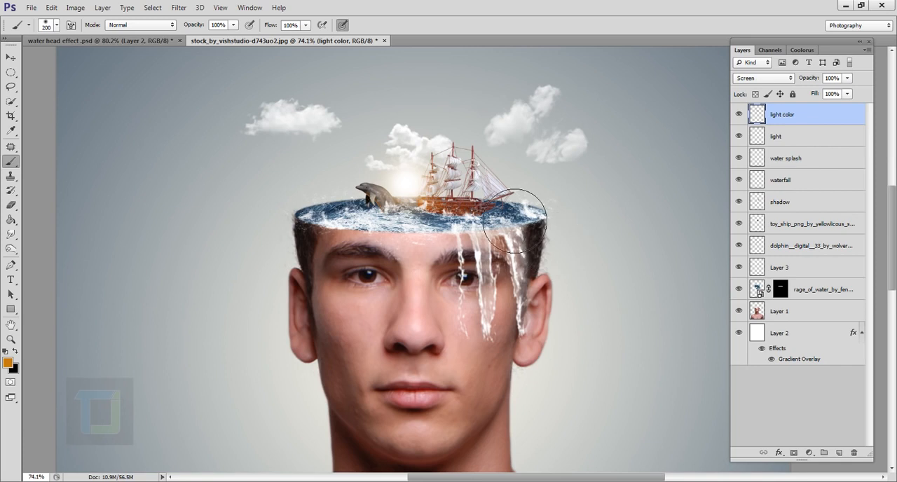
scroll(495, 202, down, 10)
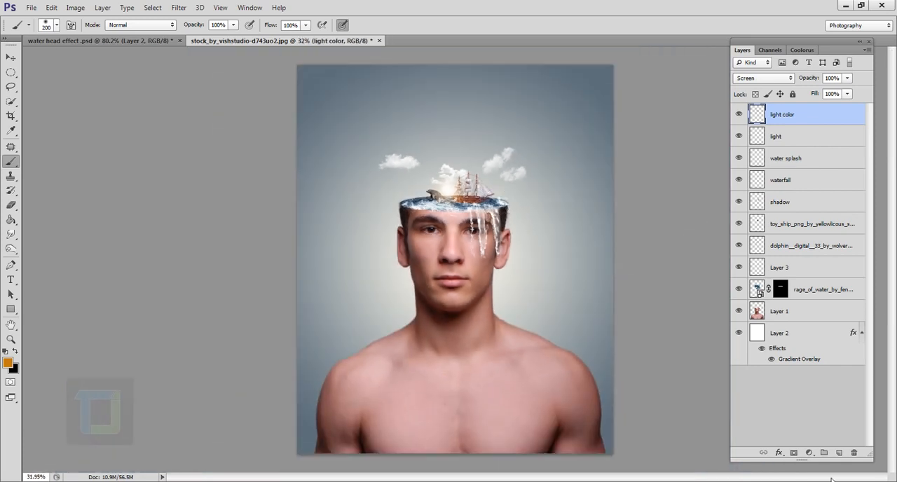
click(840, 453)
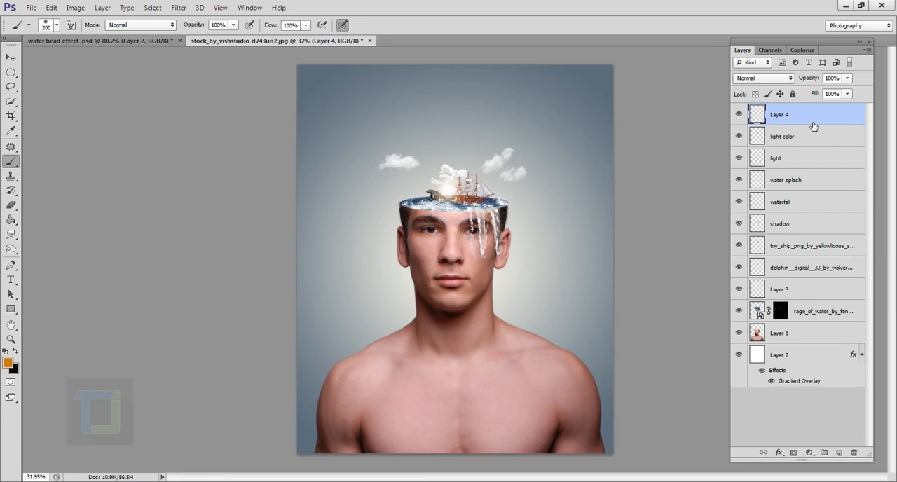
key(ctrl+shift+alt+e)
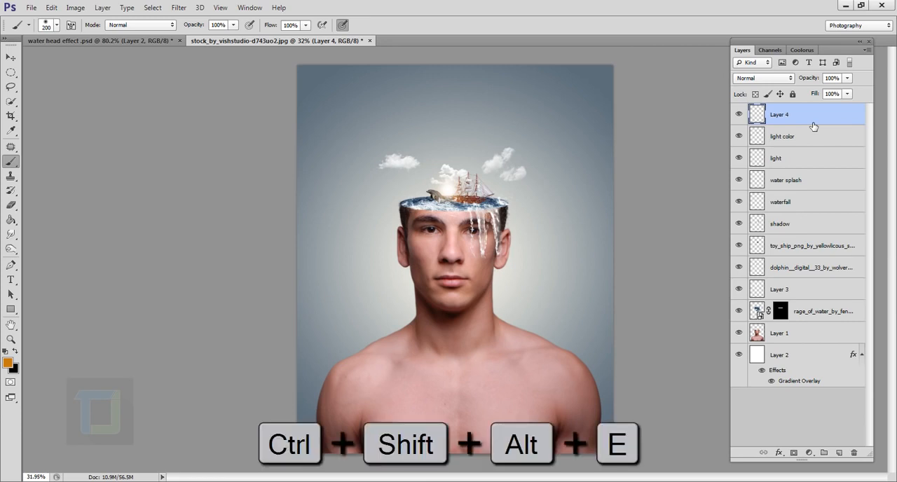
click(11, 59)
drag(489, 300, 462, 334)
key(ctrl+z)
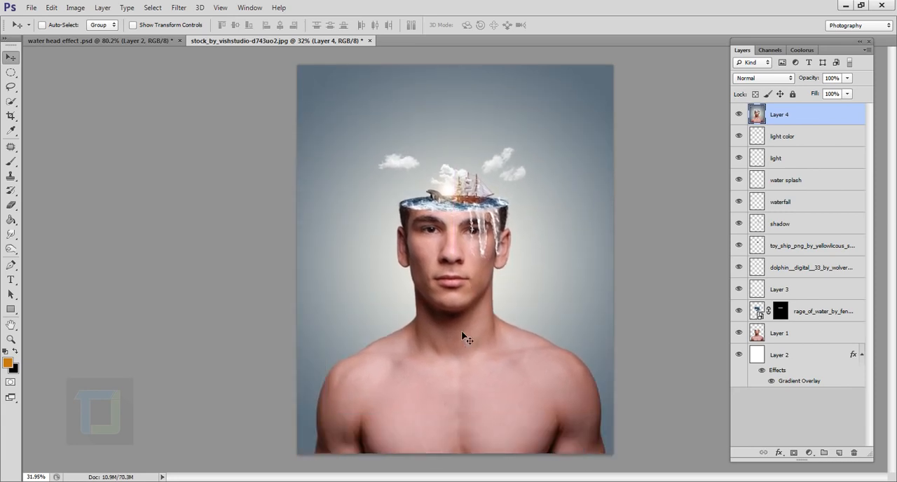
- Apply Shadows/Highlights to the merged layer, showing more options, with a highlights amount of 8% and a highlights radius of 377 px
click(75, 8)
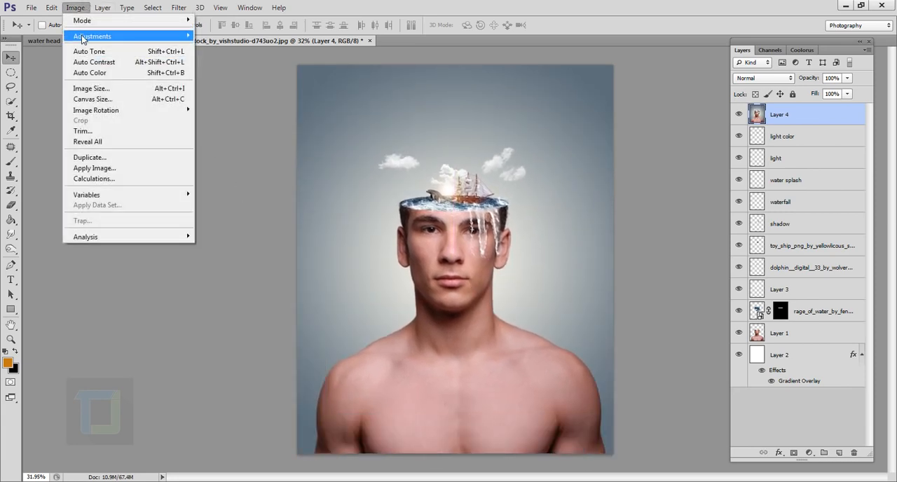
mouse_move(82, 38)
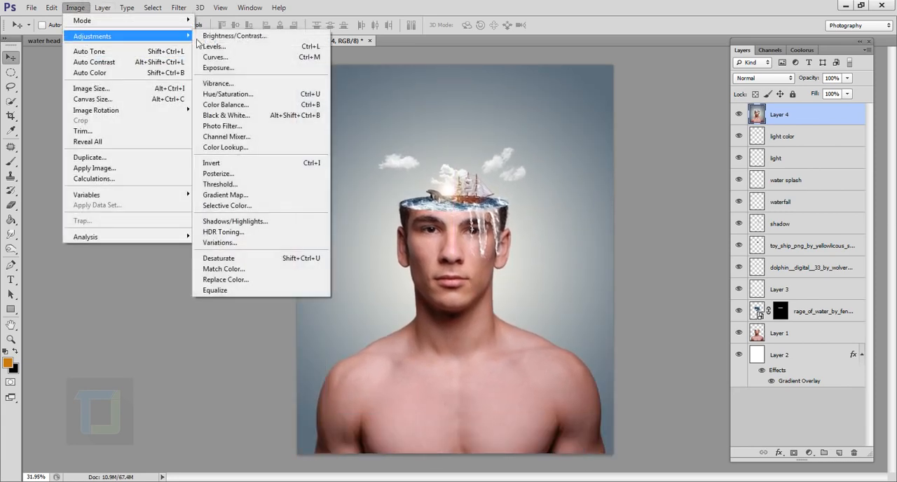
click(269, 223)
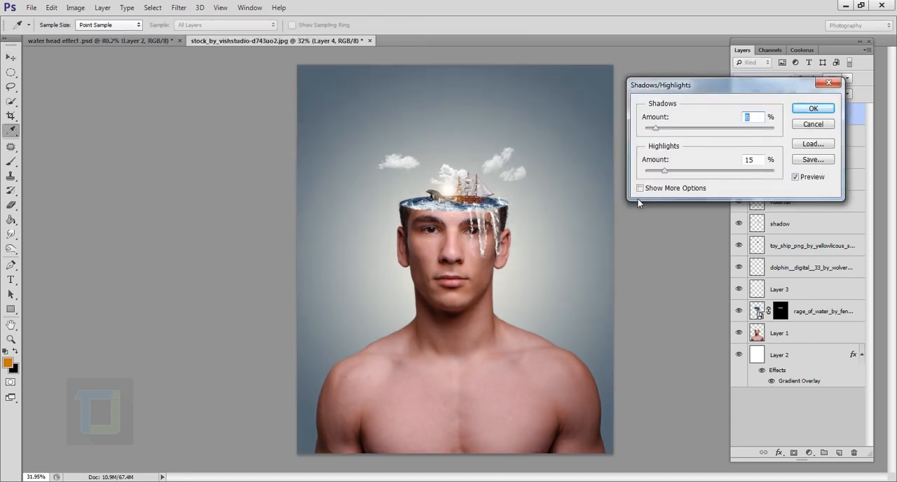
click(640, 187)
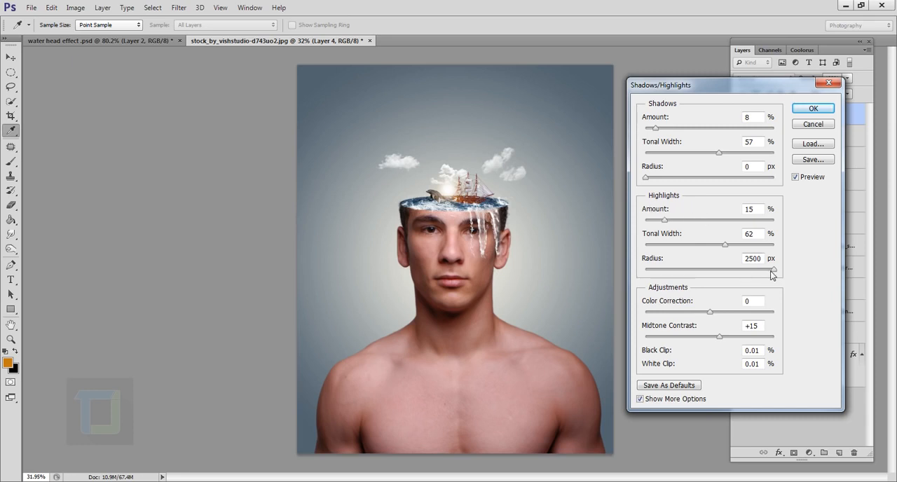
drag(774, 271, 748, 271)
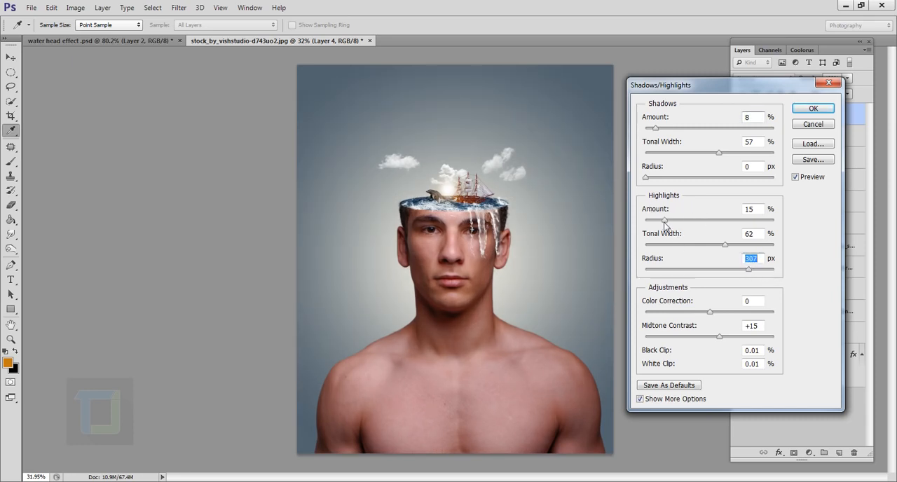
drag(664, 224, 669, 226)
drag(749, 272, 757, 274)
drag(667, 225, 656, 224)
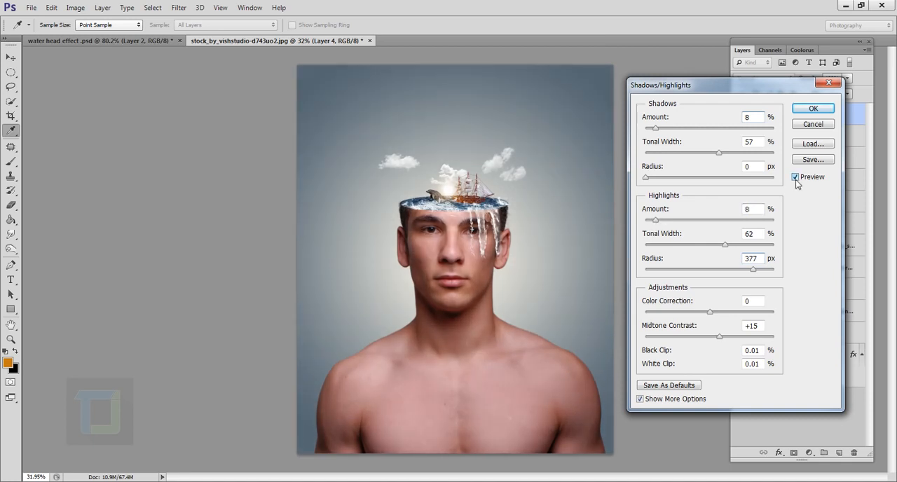
click(813, 108)
key(v)
- Add a Vibrance adjustment layer above the merged layer with vibrance set to +48
scroll(481, 218, up, 3)
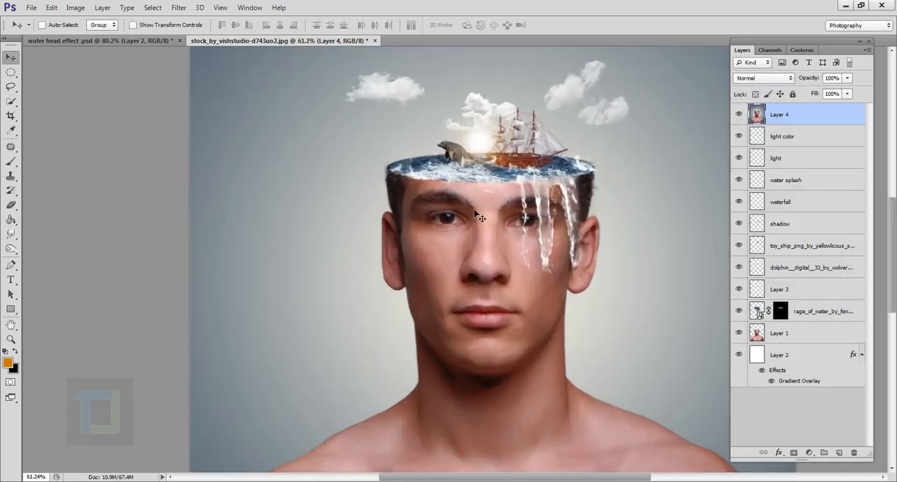
scroll(481, 218, up, 2)
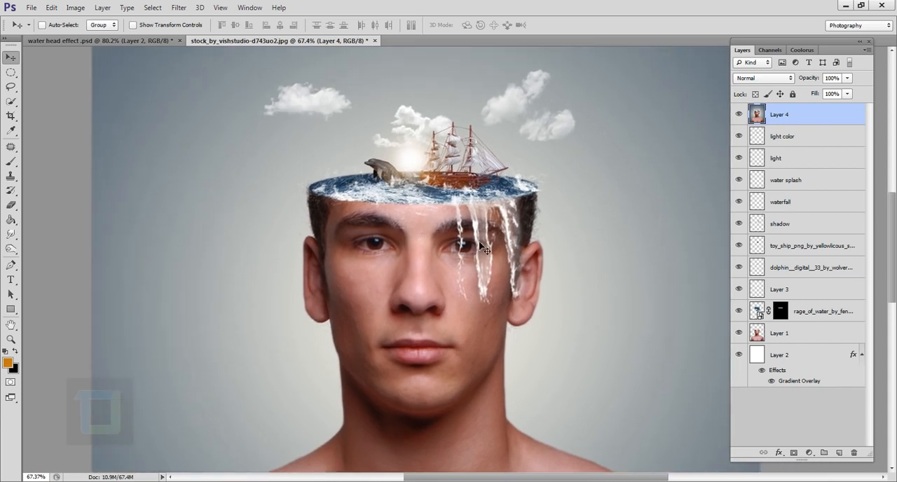
click(809, 452)
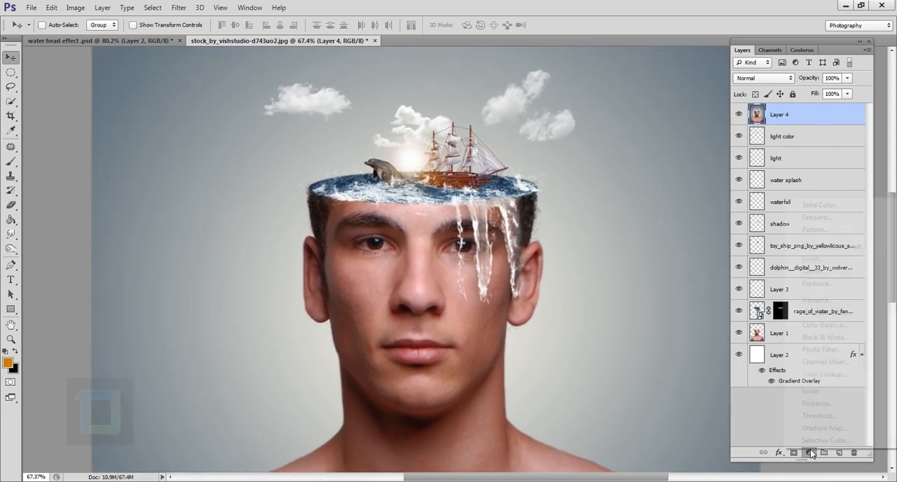
click(818, 301)
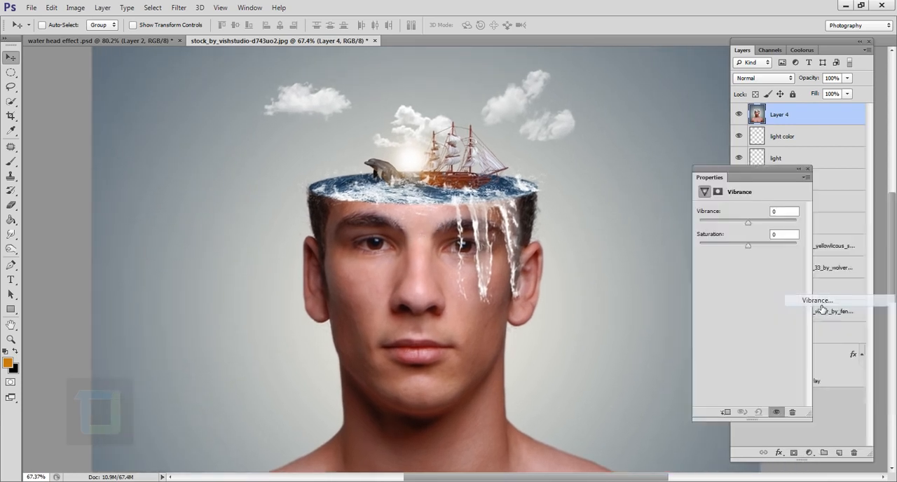
drag(748, 227, 777, 228)
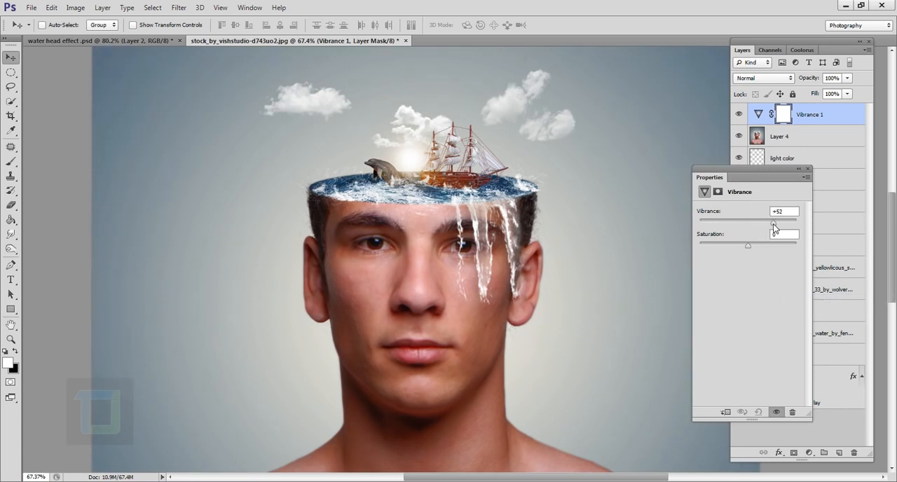
click(808, 169)
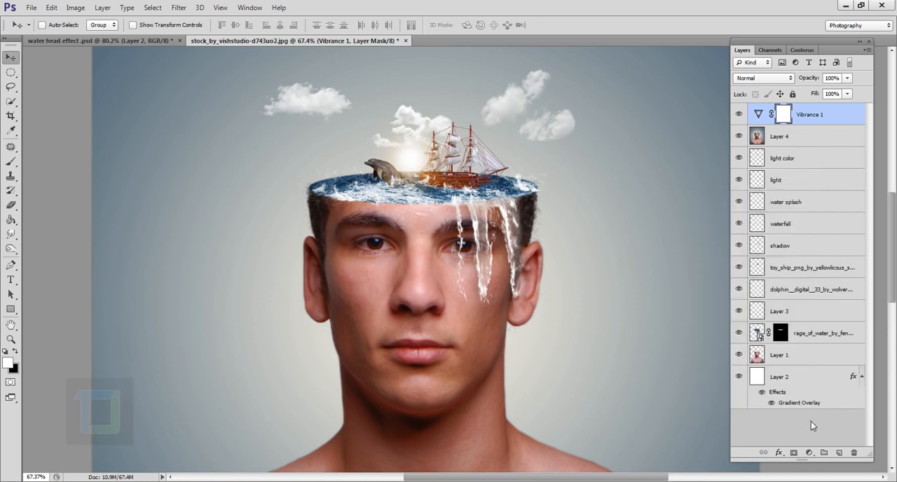
- Add a Curves adjustment layer with a point at about input 70, output 66, and raise the black point to output 2
click(809, 453)
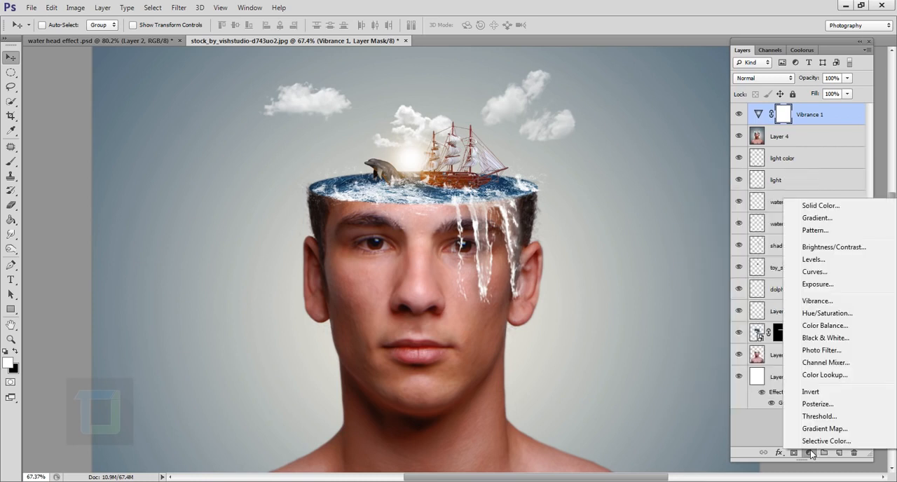
click(815, 276)
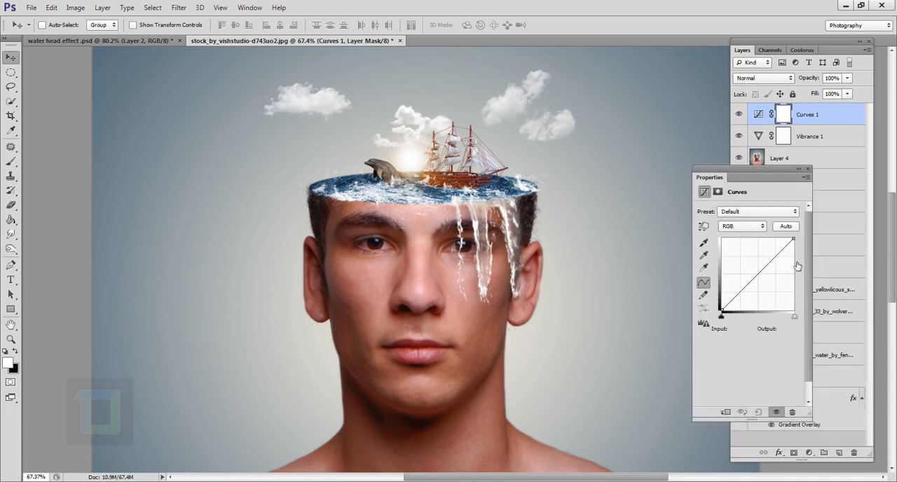
click(742, 290)
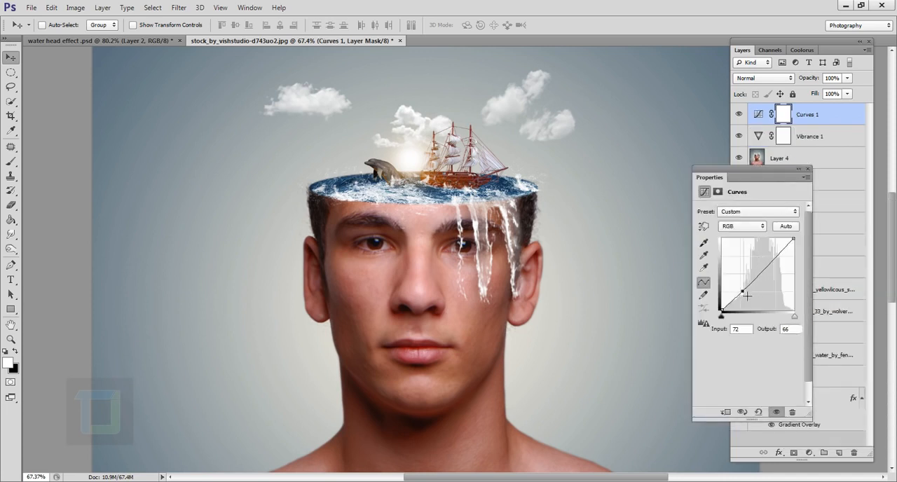
drag(728, 312, 727, 309)
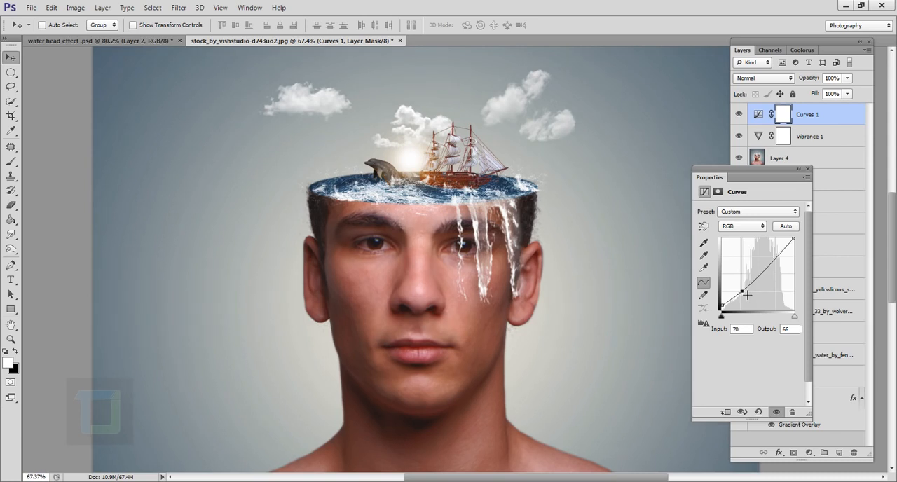
drag(721, 309, 721, 307)
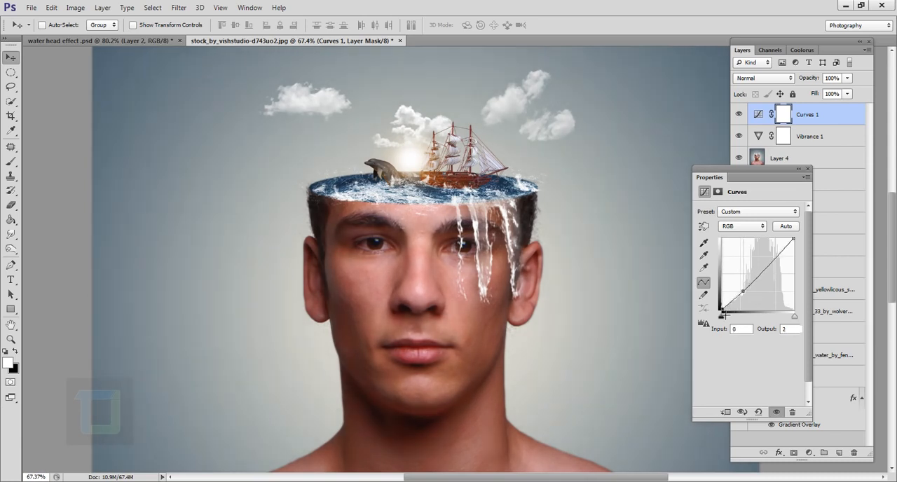
click(807, 171)
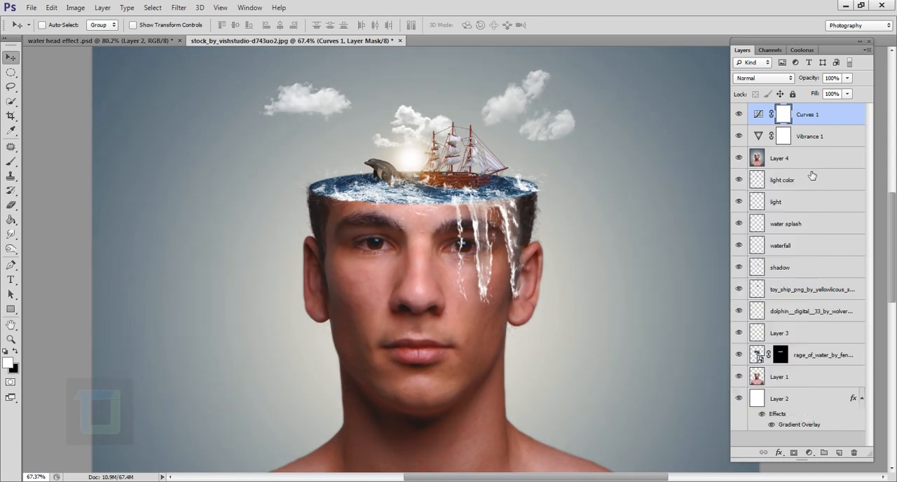
- Reduce the opacity of the merged layer below the Vibrance adjustment to 78%
click(792, 161)
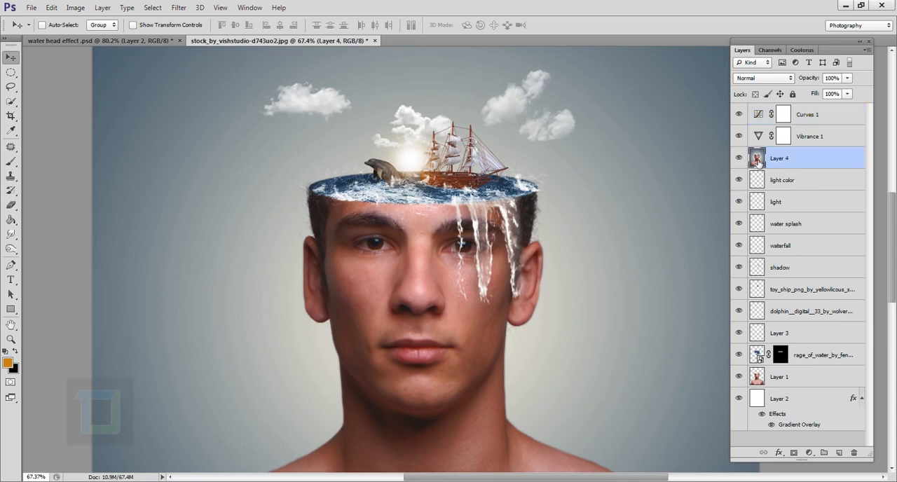
click(846, 79)
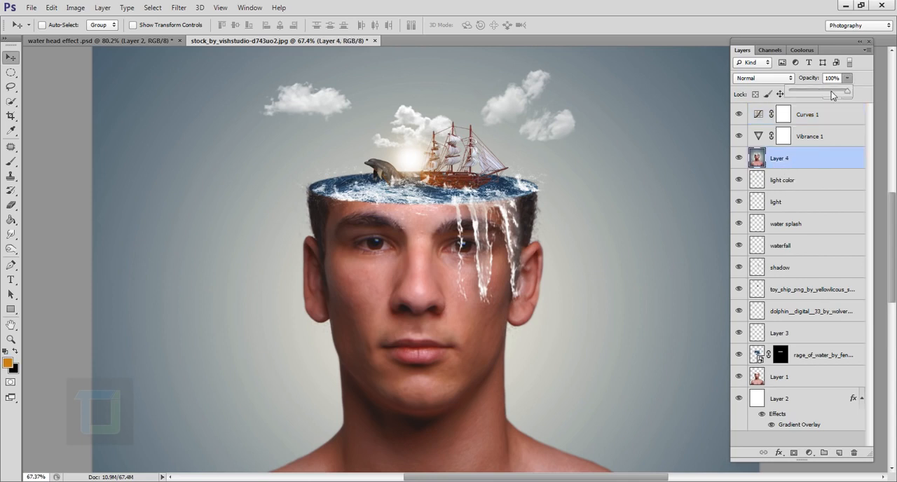
drag(839, 97, 835, 96)
click(758, 158)
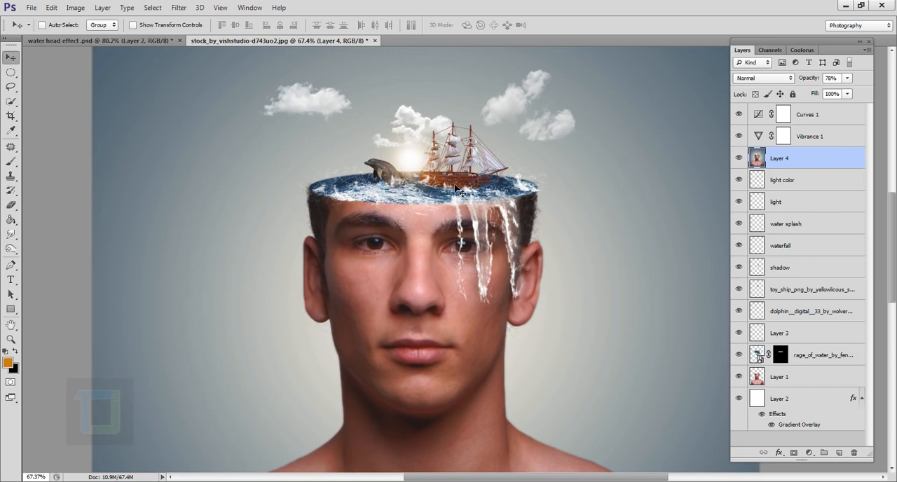
- Add a new layer above the Curves adjustment and stamp all visible layers into it
scroll(454, 190, up, 3)
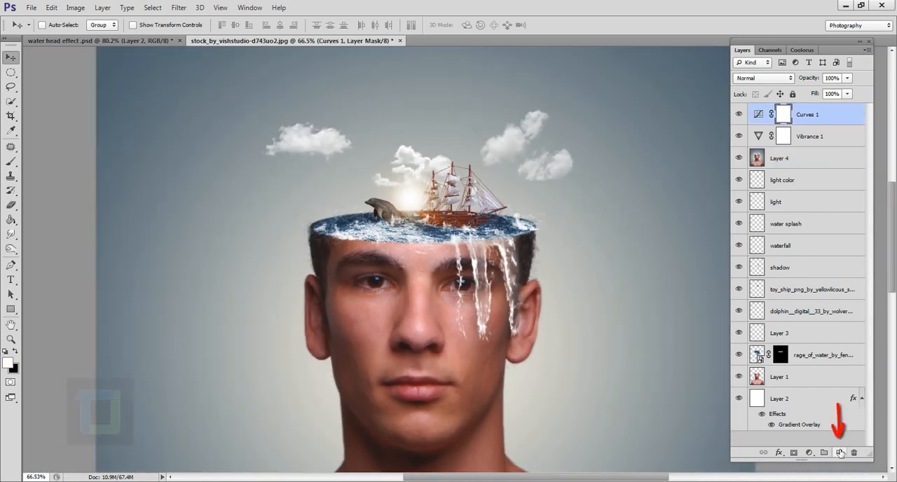
click(838, 453)
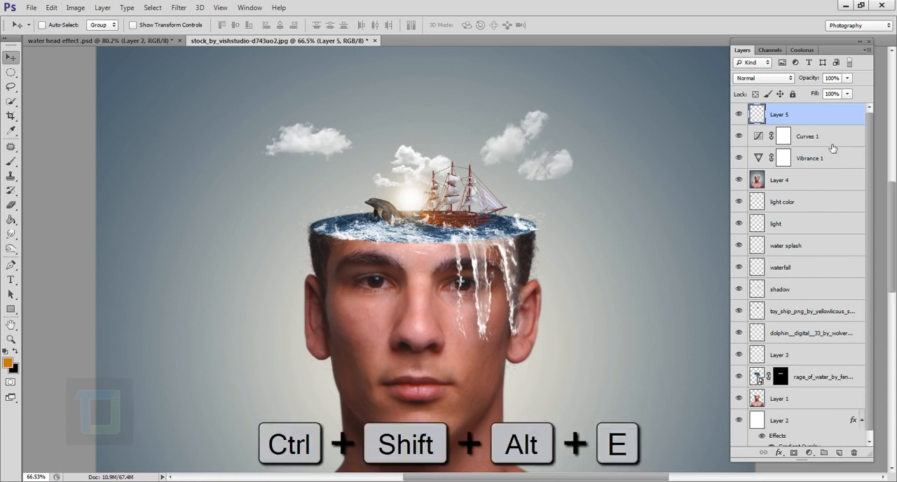
key(ctrl+shift+alt+e)
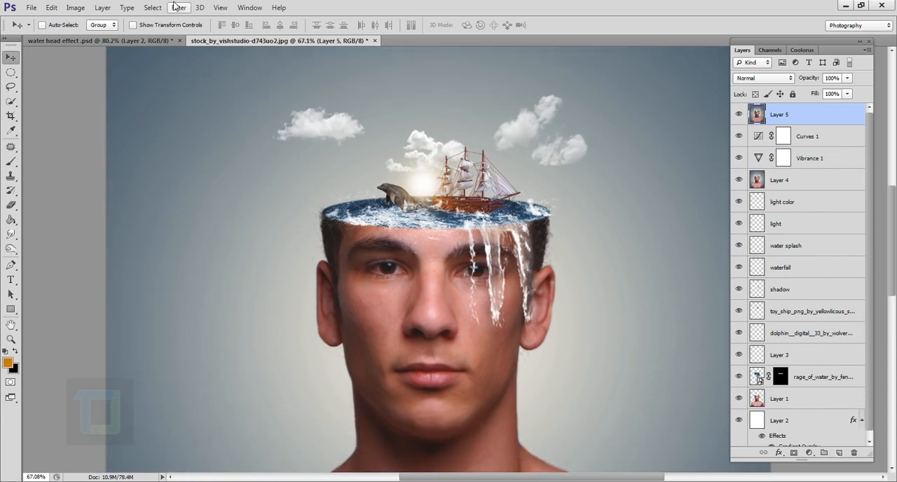
- Apply a High Pass filter with a 1.0 pixel radius to the stamped top layer and set its blend mode to Hard Light
click(177, 7)
mouse_move(236, 206)
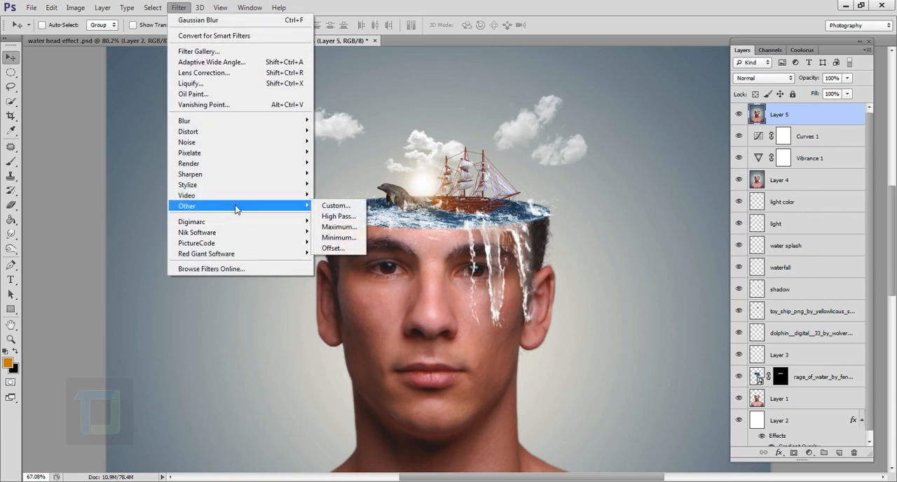
click(339, 216)
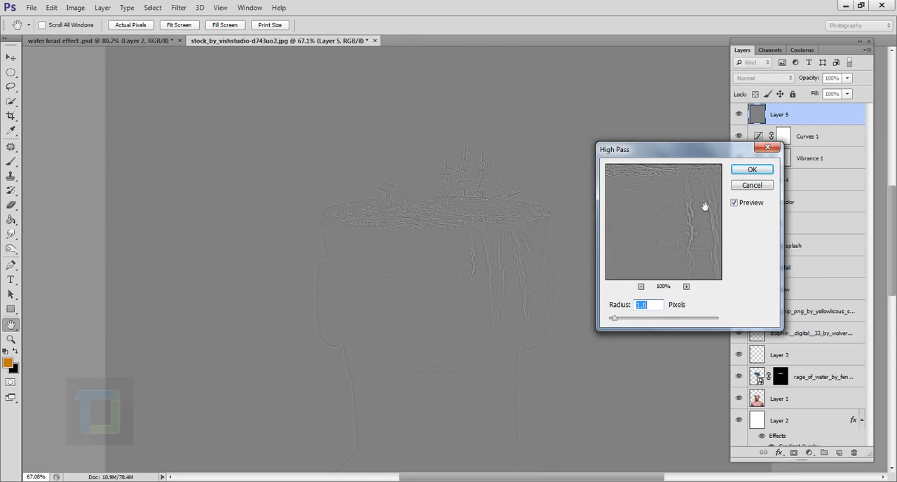
click(745, 170)
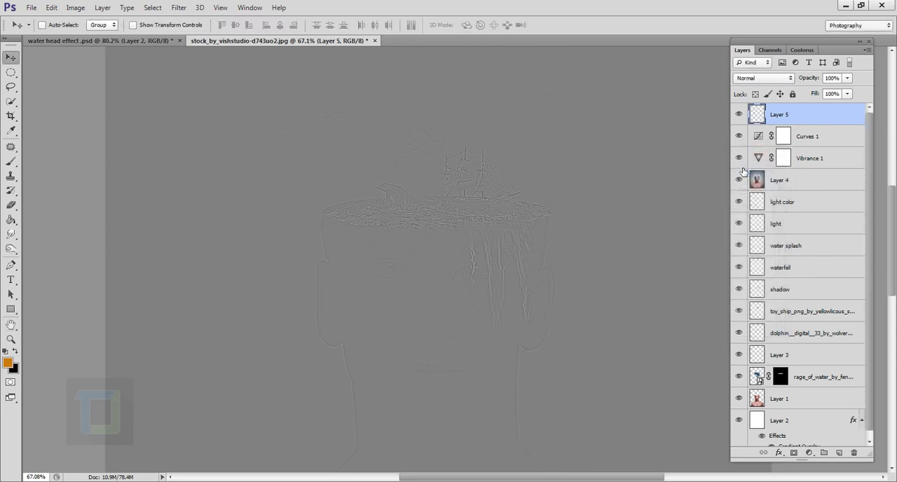
click(770, 82)
click(753, 252)
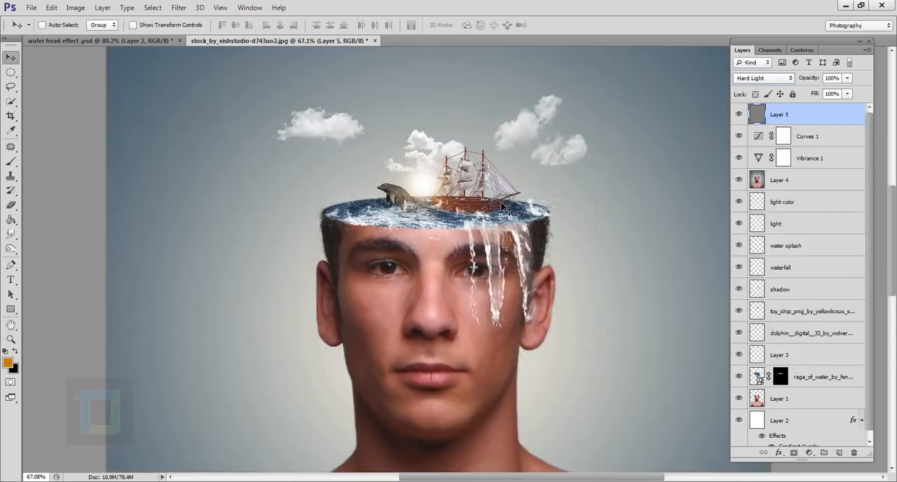
- Compare the image with and without the High Pass layer, leave the layer visible, and examine the overall composition
scroll(471, 198, up, 2)
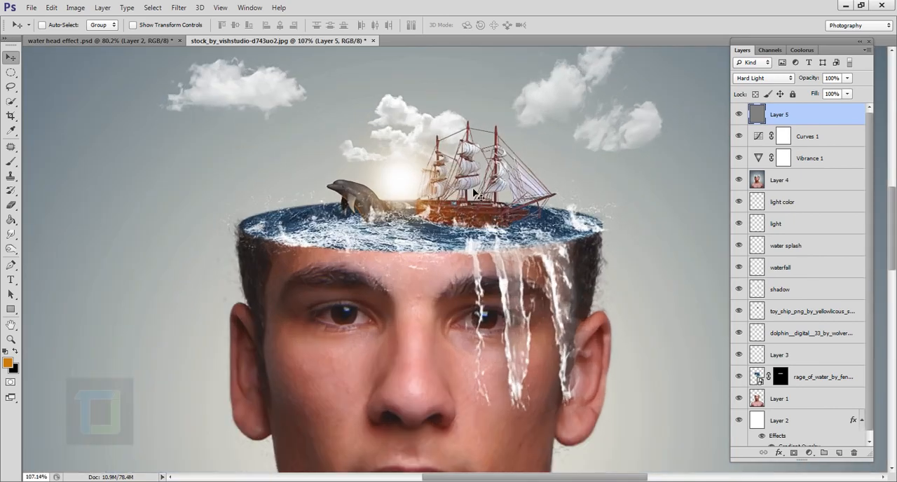
click(740, 114)
click(740, 114)
click(740, 114)
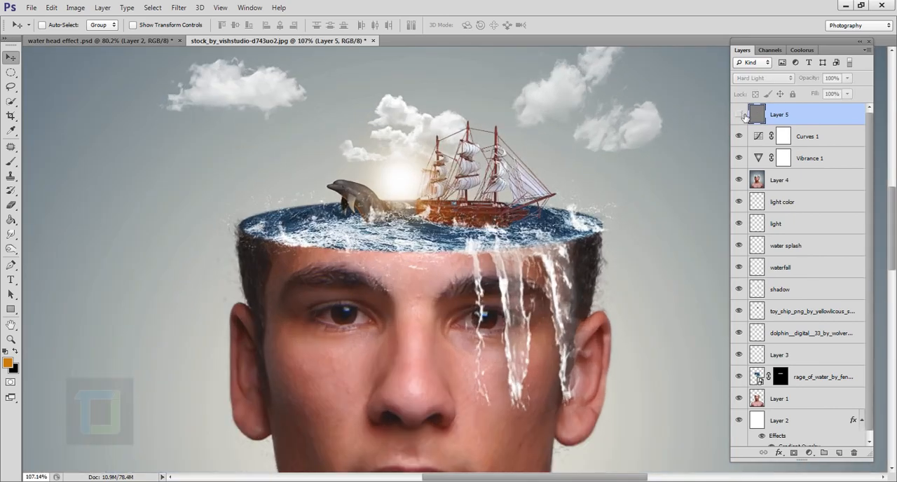
click(739, 114)
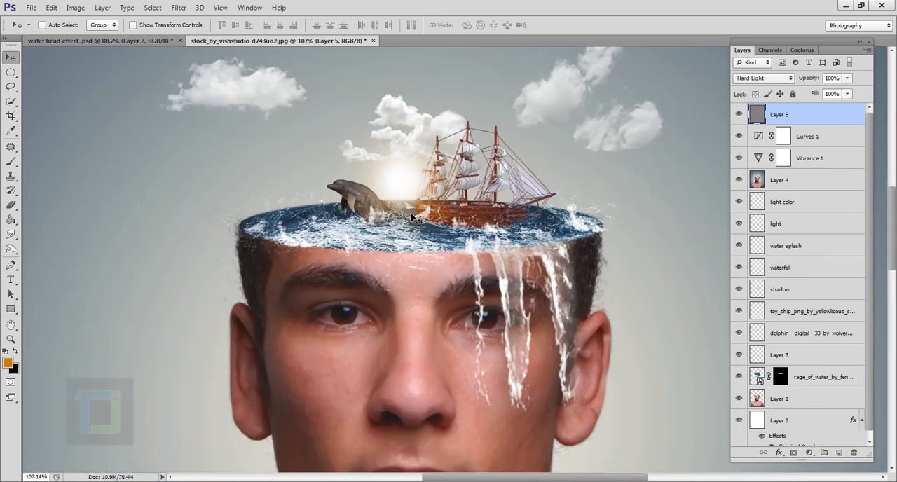
scroll(412, 217, down, 2)
scroll(413, 217, down, 1)
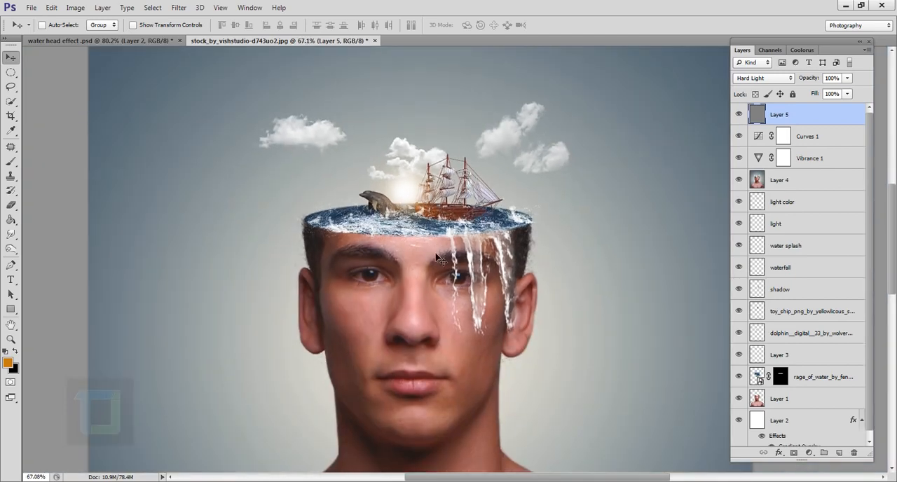
scroll(434, 249, up, 1)
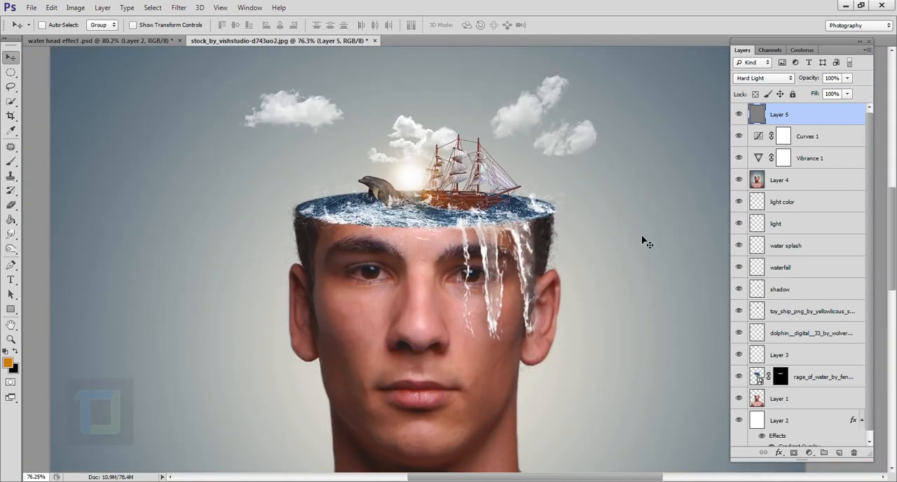